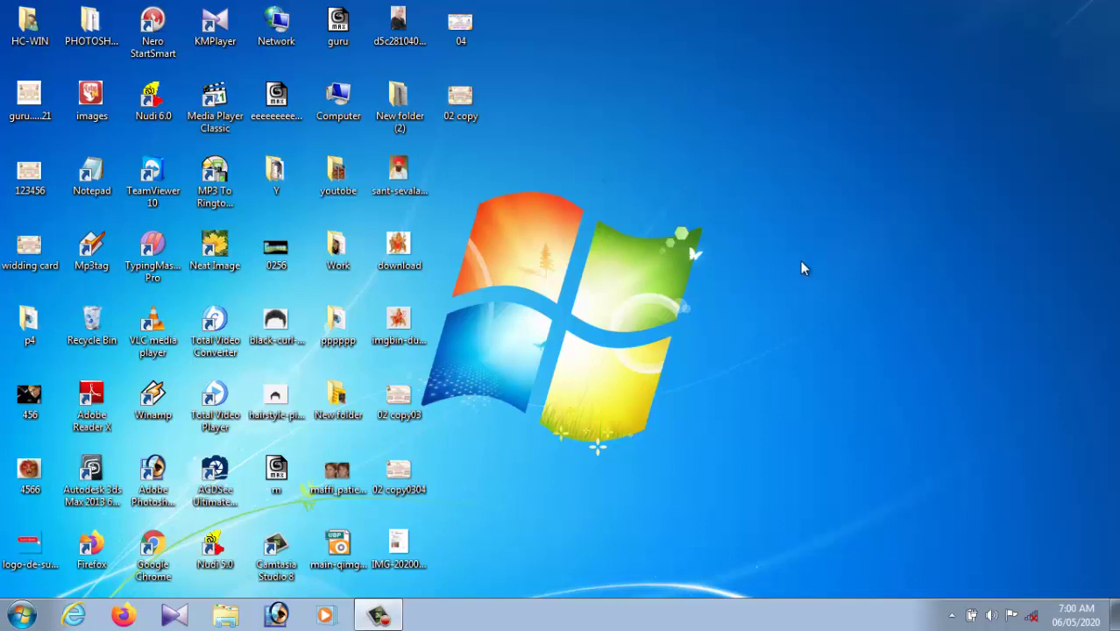
Step: Launch Microsoft Office Word 2007 from the Start menu to get a blank document
{"action": "left_click", "coordinate": [21, 615]}
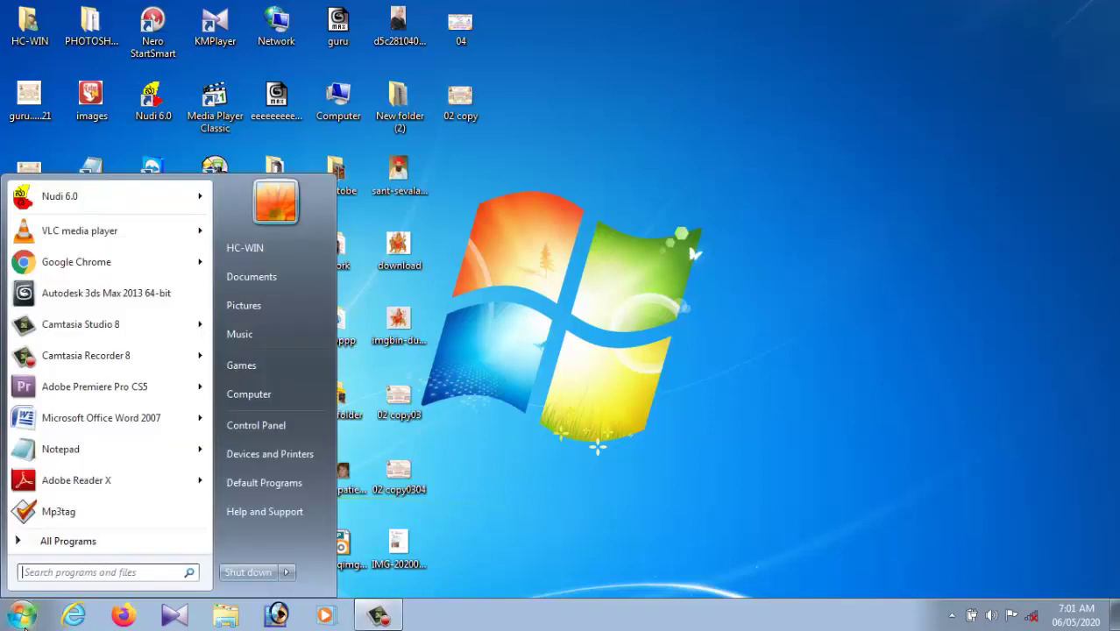
{"action": "left_click", "coordinate": [158, 427]}
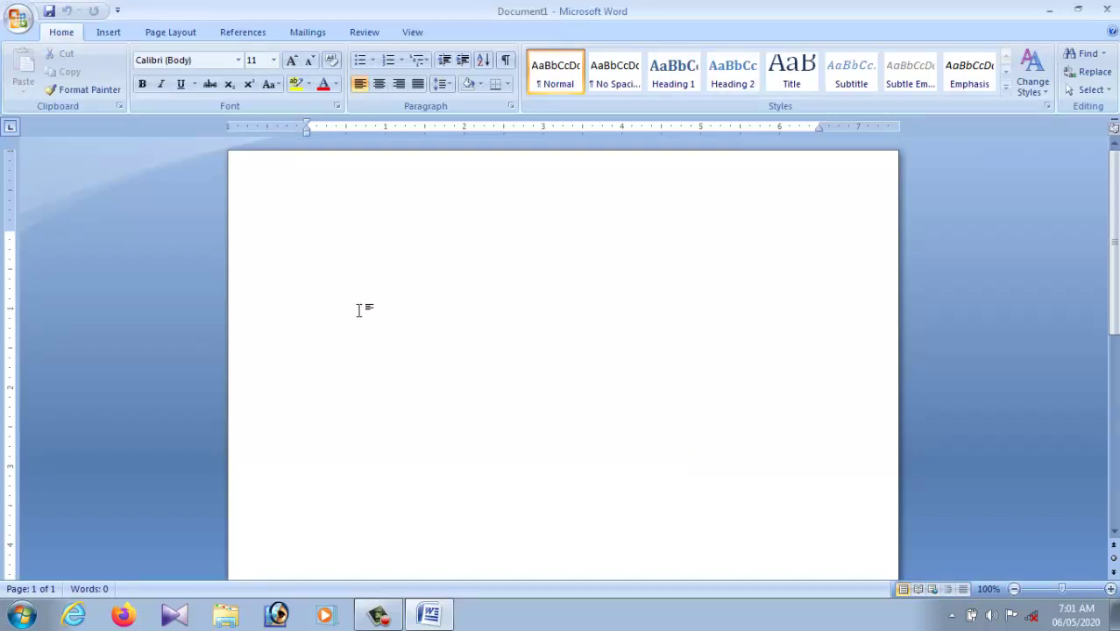
Step: Type the heading KARANATAK TEACHERS TRAINING PROGRAMME PROJECT, correcting typos along the way
{"action": "type", "text": "KARAN"}
{"action": "type", "text": "ATAK "}
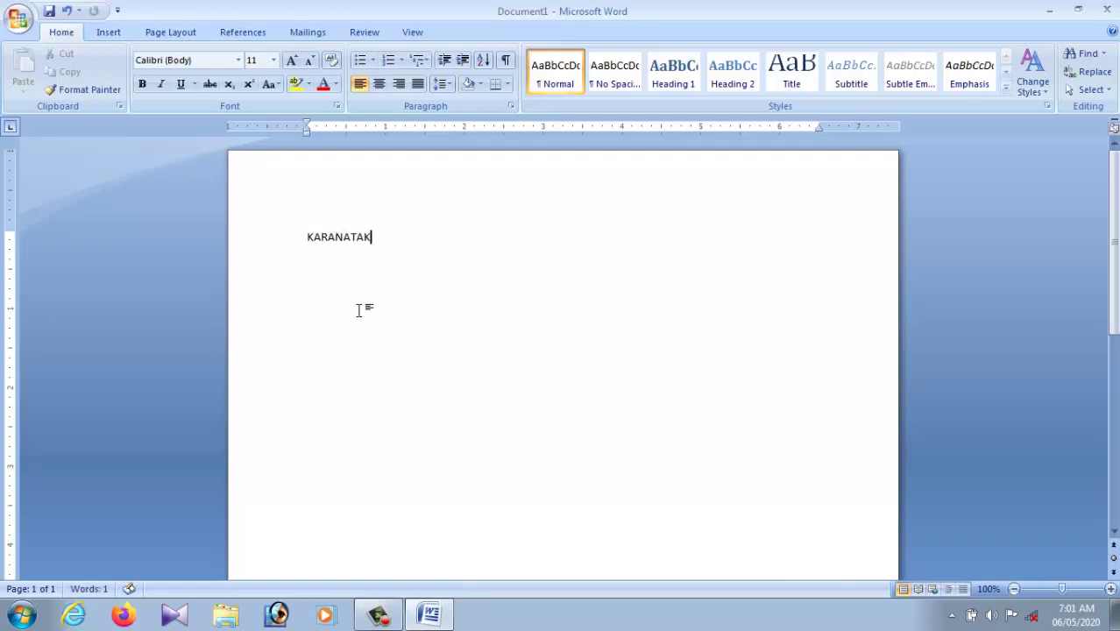
{"action": "type", "text": "T"}
{"action": "type", "text": "EC"}
{"action": "type", "text": "A"}
{"action": "key", "text": "BackSpace"}
{"action": "key", "text": "BackSpace"}
{"action": "type", "text": "C"}
{"action": "key", "text": "BackSpace"}
{"action": "type", "text": "AC"}
{"action": "type", "text": "HE"}
{"action": "type", "text": "RS T"}
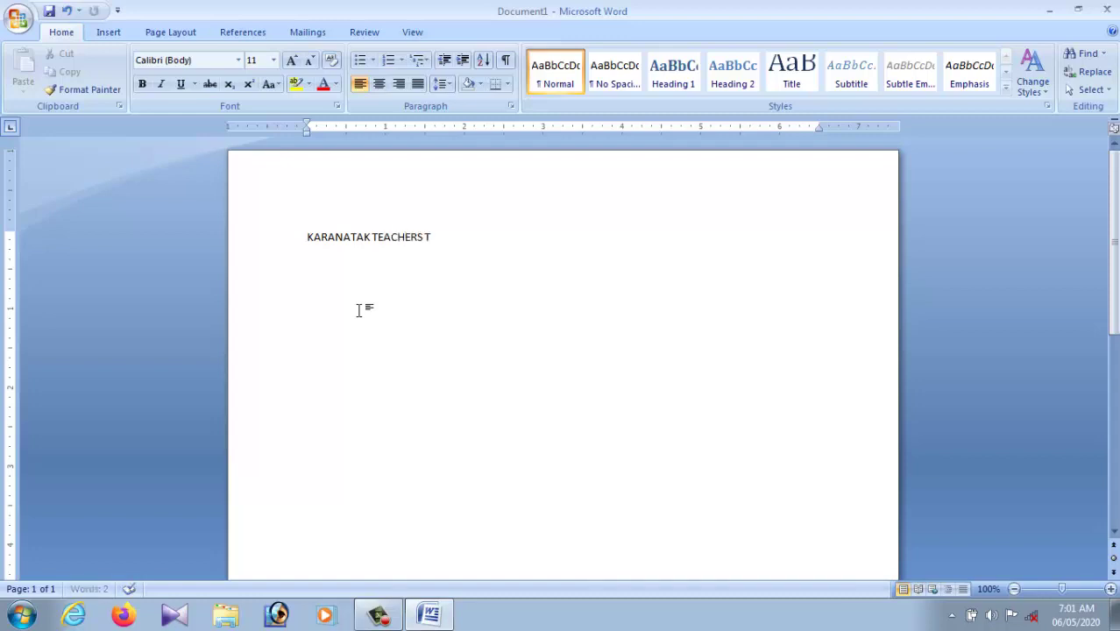
{"action": "type", "text": "RA"}
{"action": "type", "text": "INI"}
{"action": "type", "text": "NG P"}
{"action": "type", "text": "ROG"}
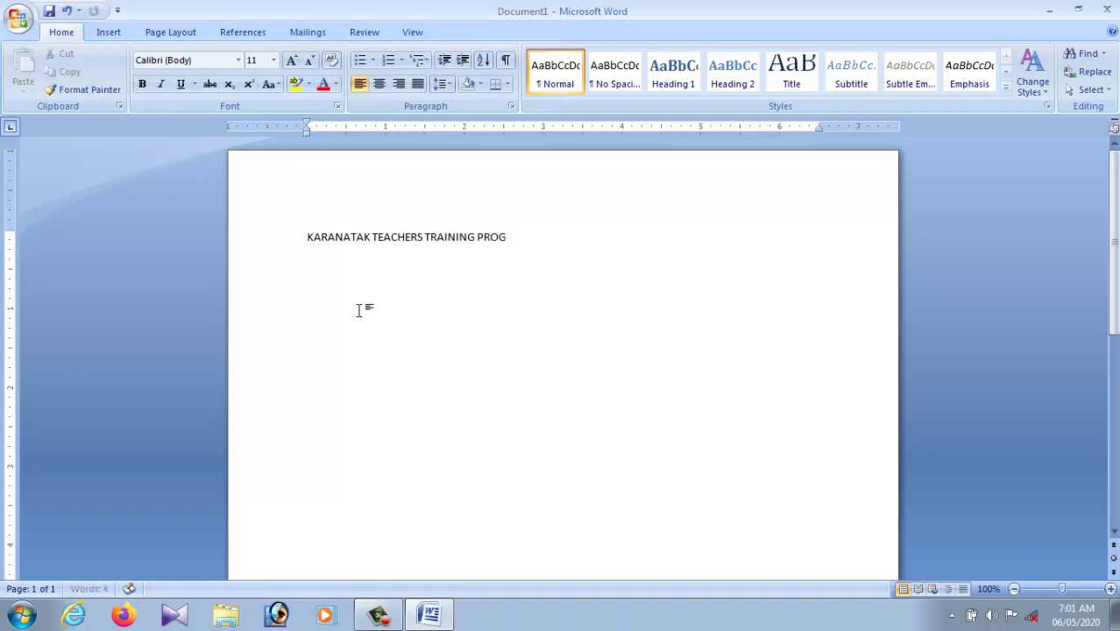
{"action": "type", "text": "R"}
{"action": "type", "text": "AMME"}
{"action": "type", "text": " PR"}
{"action": "type", "text": "OJ"}
{"action": "type", "text": "ECT"}
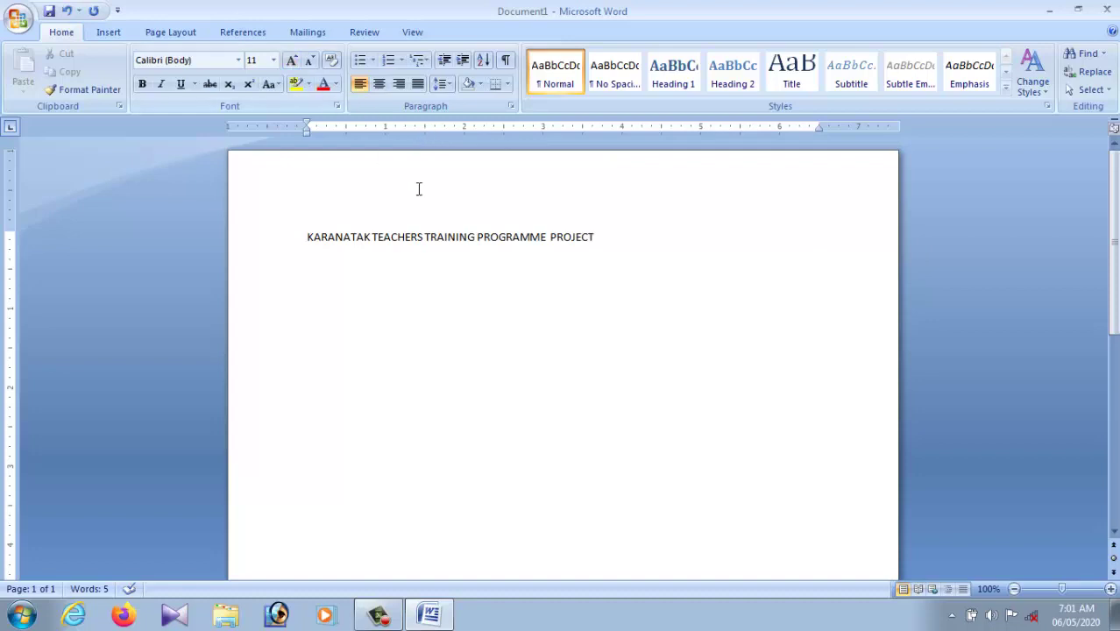
Step: Enlarge the heading with Grow Font, trim the trailing space after PROJECT, and centre it
{"action": "left_click_drag", "start_coordinate": [596, 237], "coordinate": [306, 237]}
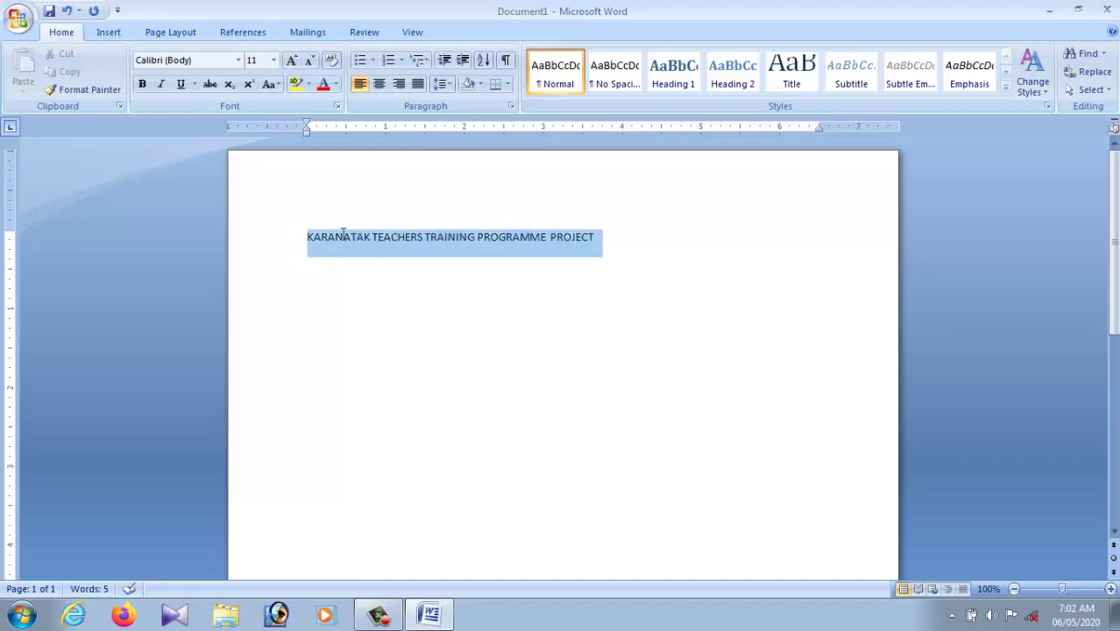
{"action": "left_click", "coordinate": [292, 59]}
{"action": "left_click", "coordinate": [292, 60]}
{"action": "left_click", "coordinate": [291, 59]}
{"action": "left_click", "coordinate": [292, 60]}
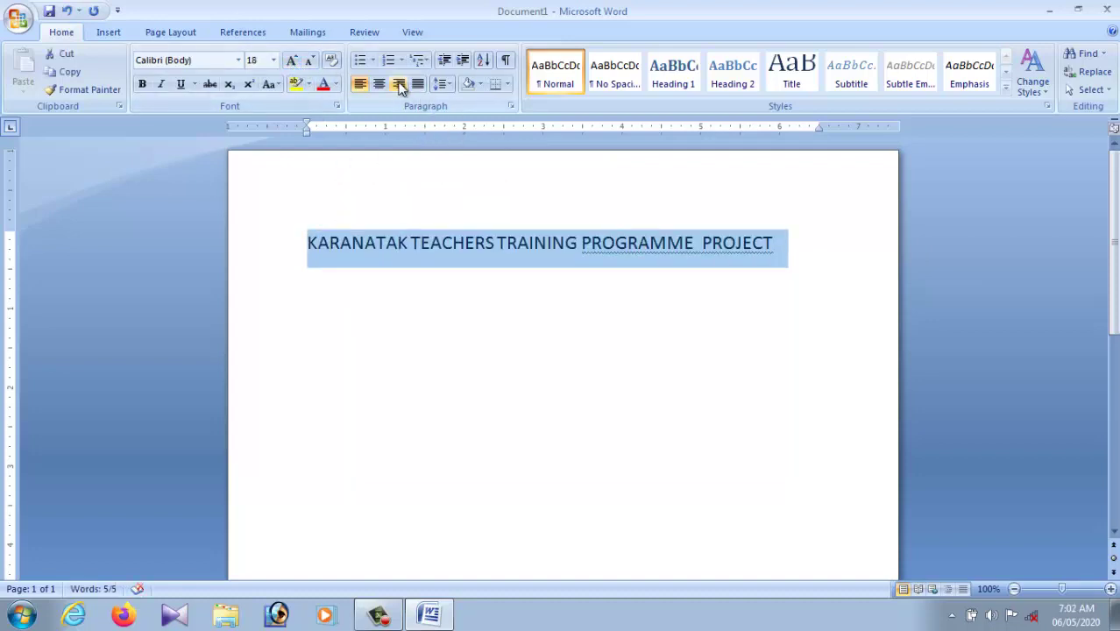
{"action": "left_click", "coordinate": [801, 250]}
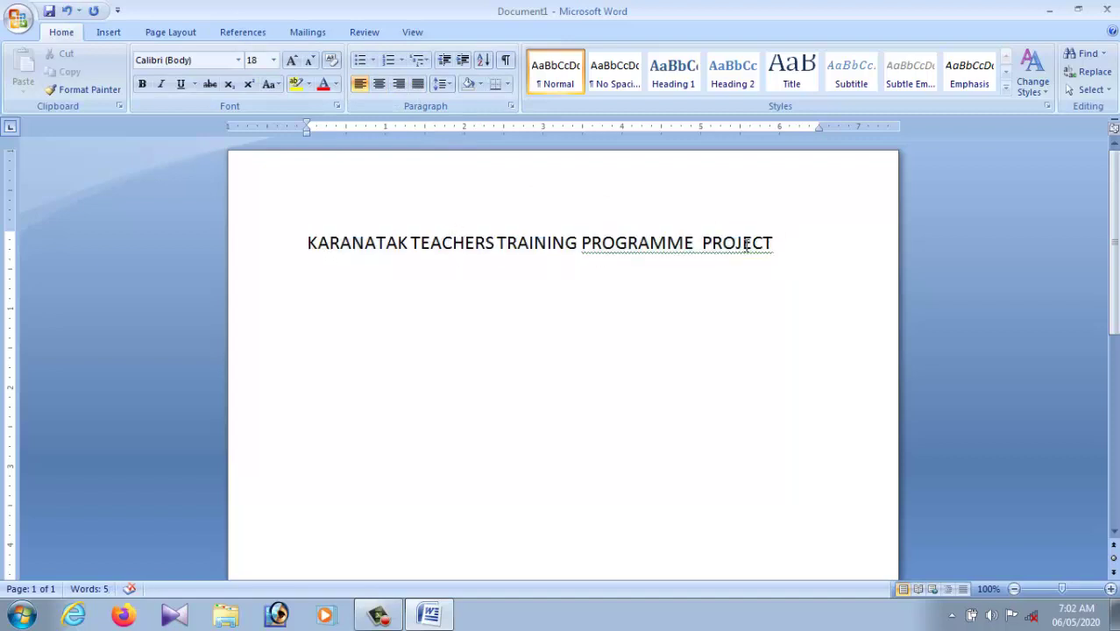
{"action": "key", "text": "BackSpace"}
{"action": "left_click", "coordinate": [380, 84]}
Step: Collapse the double space before PROJECT using the spelling suggestion
{"action": "left_click", "coordinate": [724, 319]}
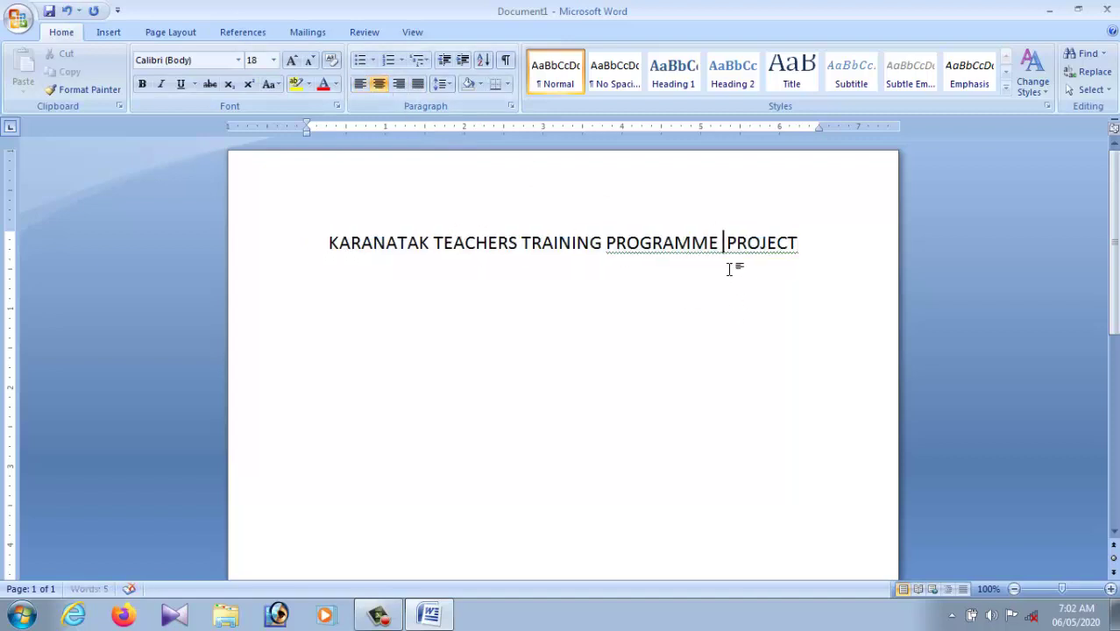
{"action": "right_click", "coordinate": [716, 246]}
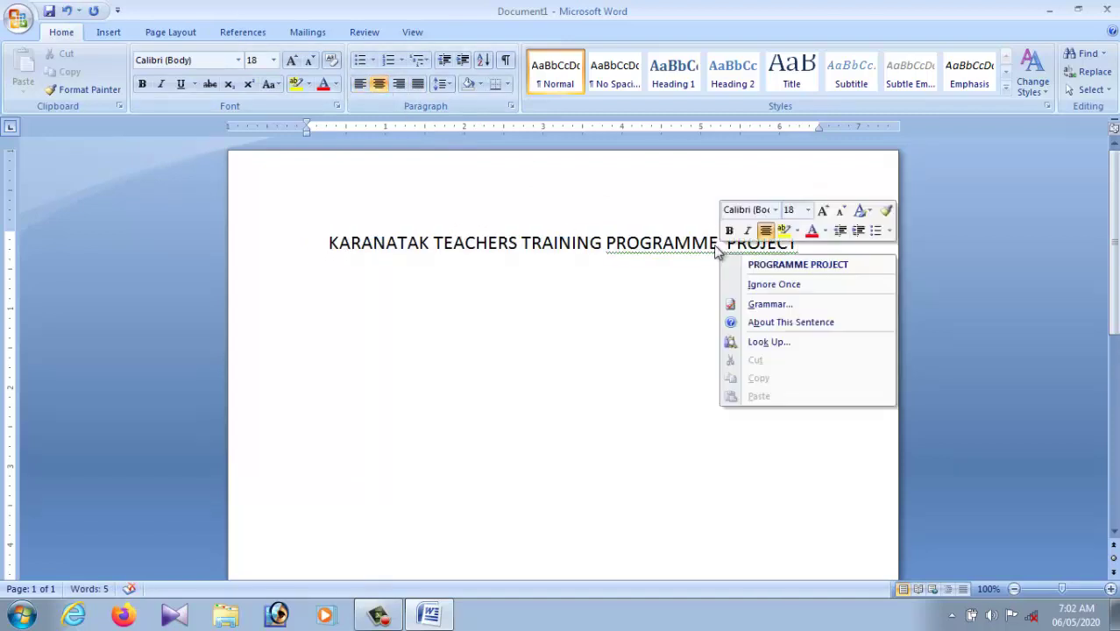
{"action": "left_click", "coordinate": [794, 263]}
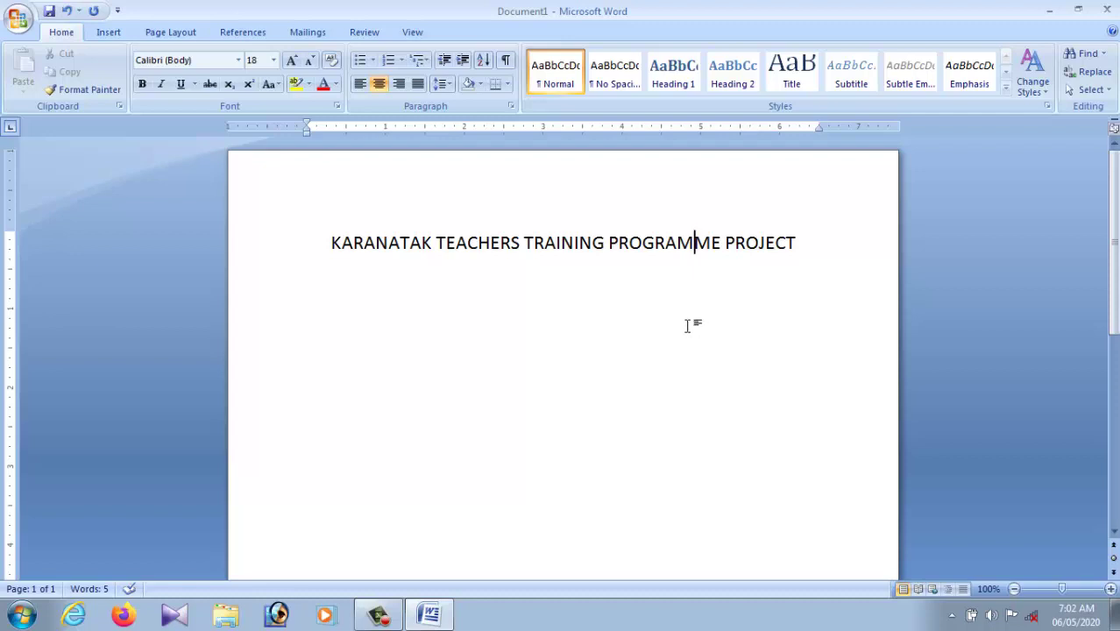
{"action": "left_click", "coordinate": [815, 247]}
Step: Enlarge the heading to 20 pt, underline it, and start a new centred line below
{"action": "left_click_drag", "start_coordinate": [315, 243], "coordinate": [790, 250]}
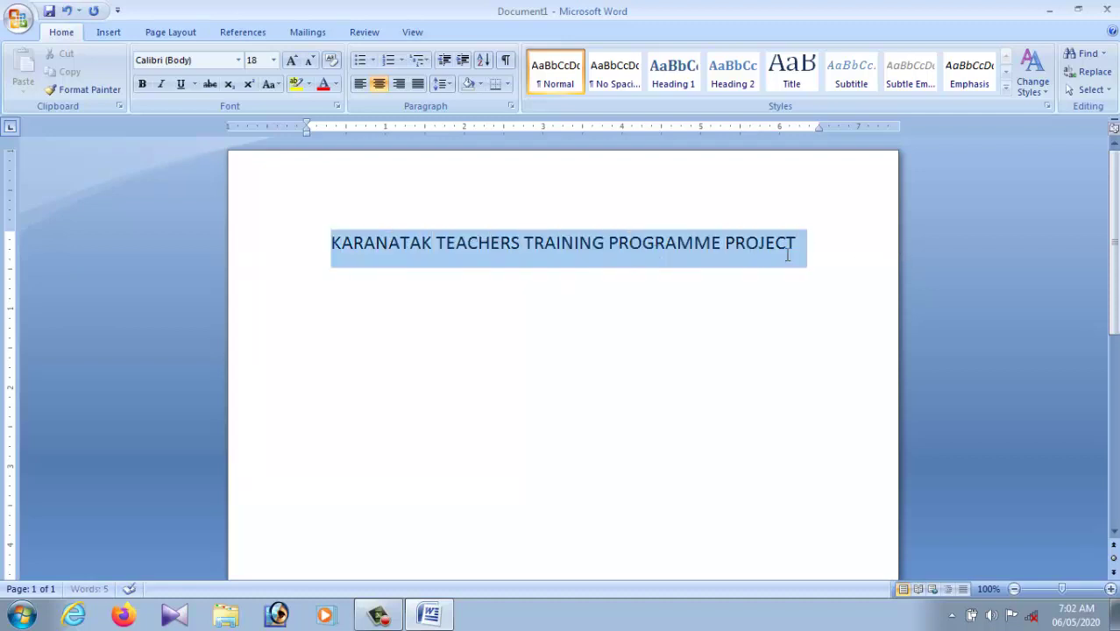
{"action": "left_click", "coordinate": [292, 61]}
{"action": "left_click", "coordinate": [543, 363]}
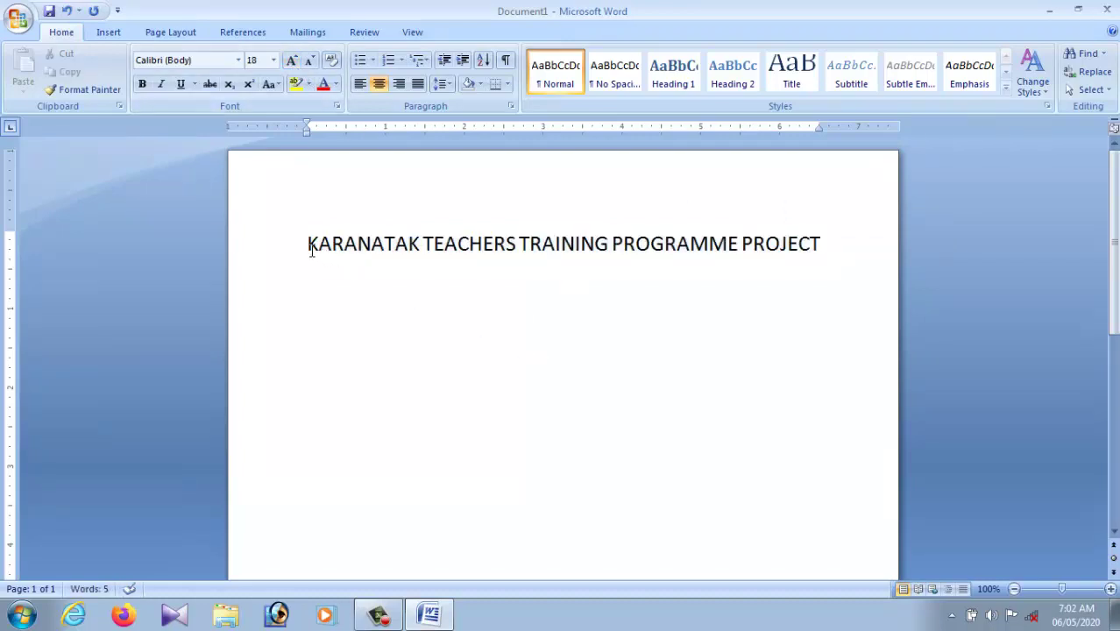
{"action": "left_click_drag", "start_coordinate": [309, 245], "coordinate": [790, 245]}
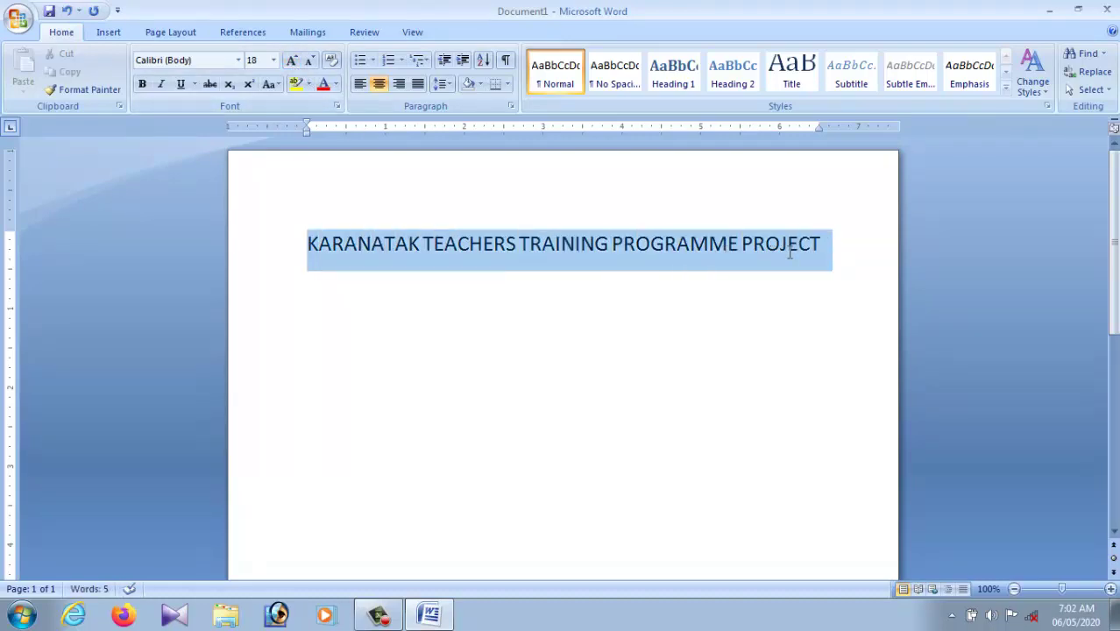
{"action": "left_click", "coordinate": [181, 85]}
{"action": "left_click", "coordinate": [509, 283]}
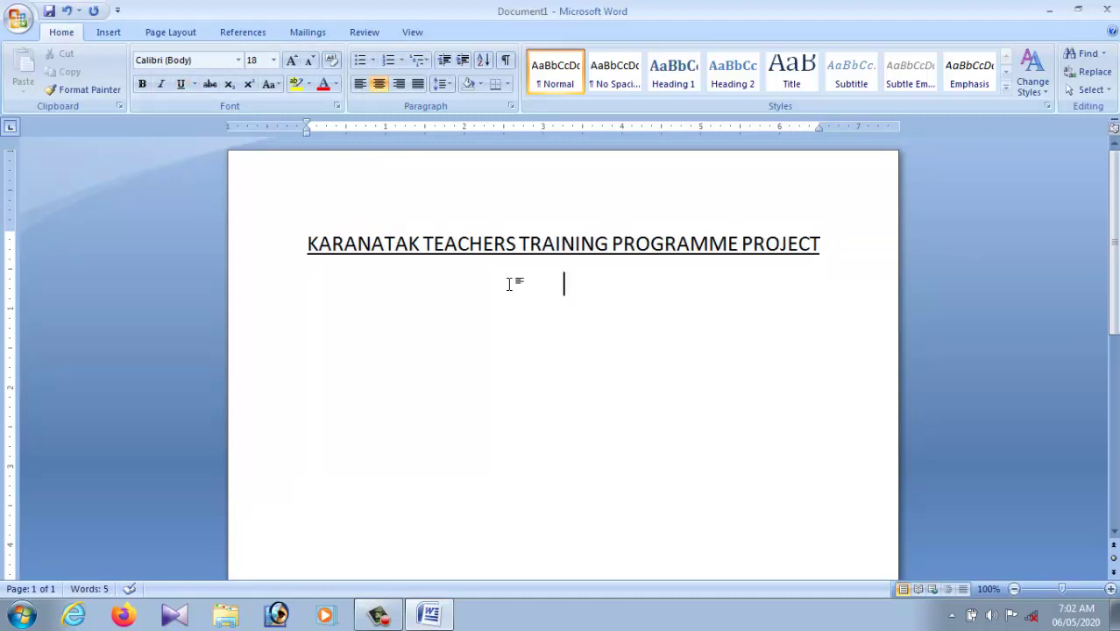
Step: Type the subtitle TEACHER'S TRAINING MANUAL on the centred line and select it
{"action": "type", "text": "TE"}
{"action": "type", "text": "AC"}
{"action": "type", "text": "HE"}
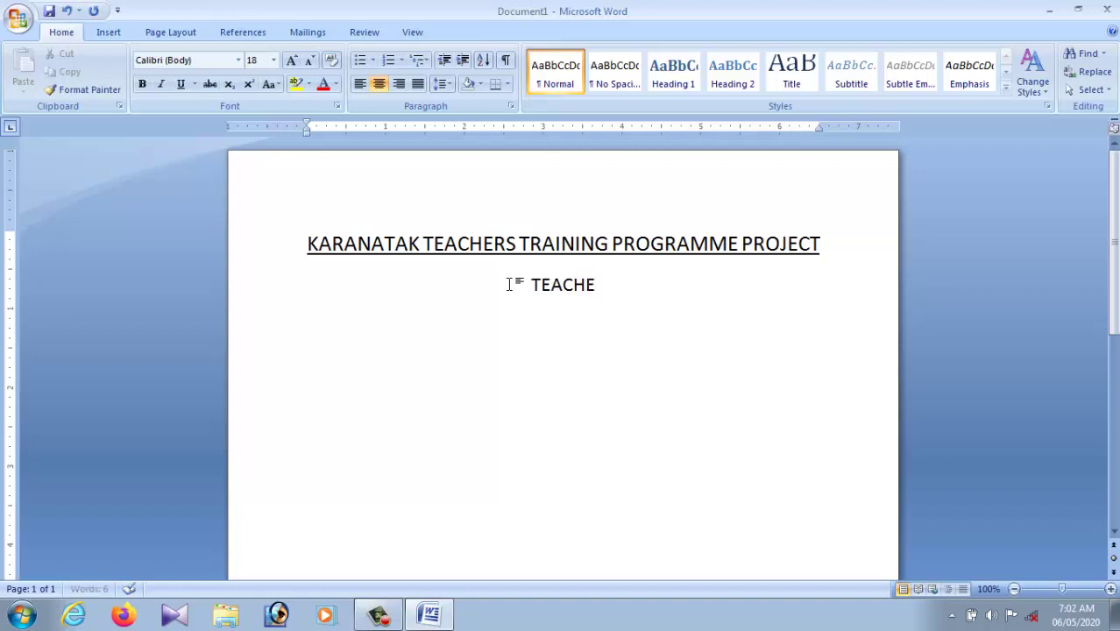
{"action": "type", "text": "R"}
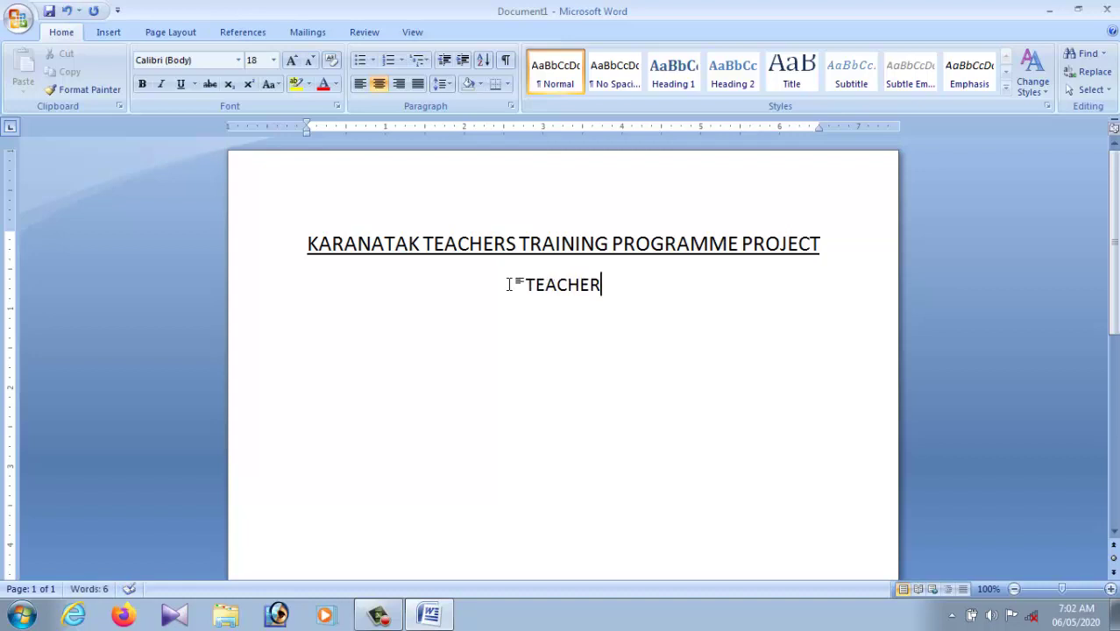
{"action": "type", "text": "'S"}
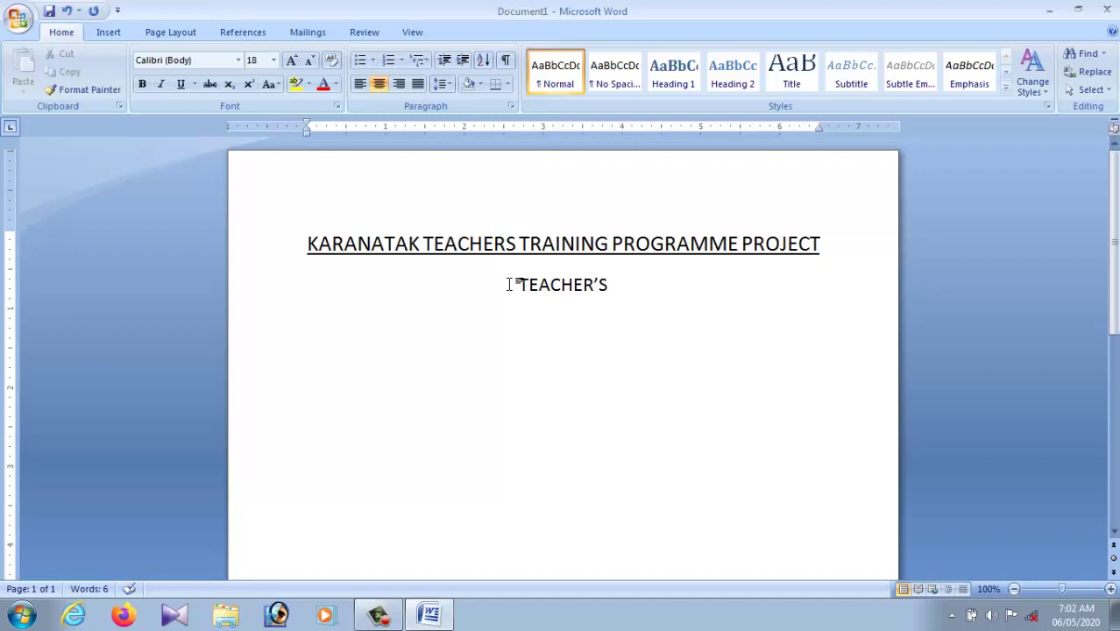
{"action": "type", "text": "TR"}
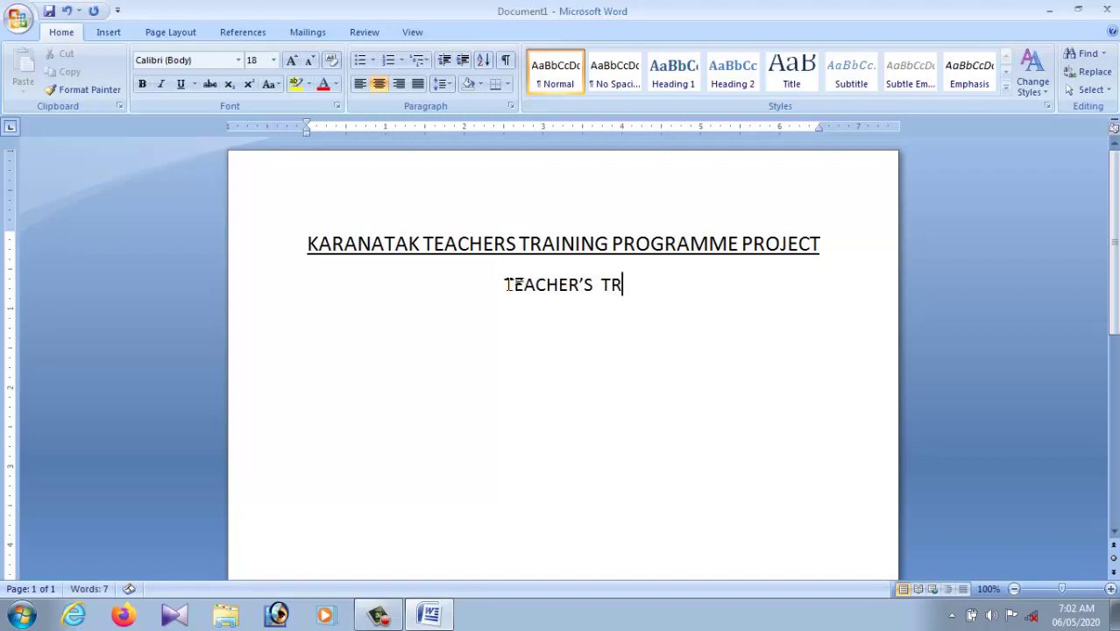
{"action": "type", "text": "AIN"}
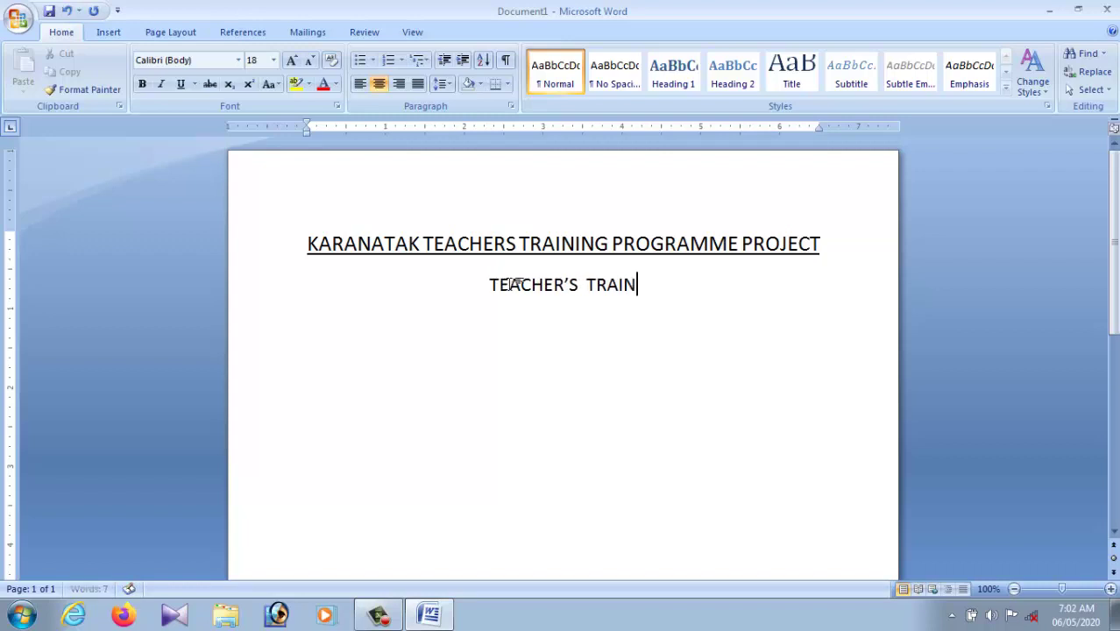
{"action": "type", "text": "ING MA"}
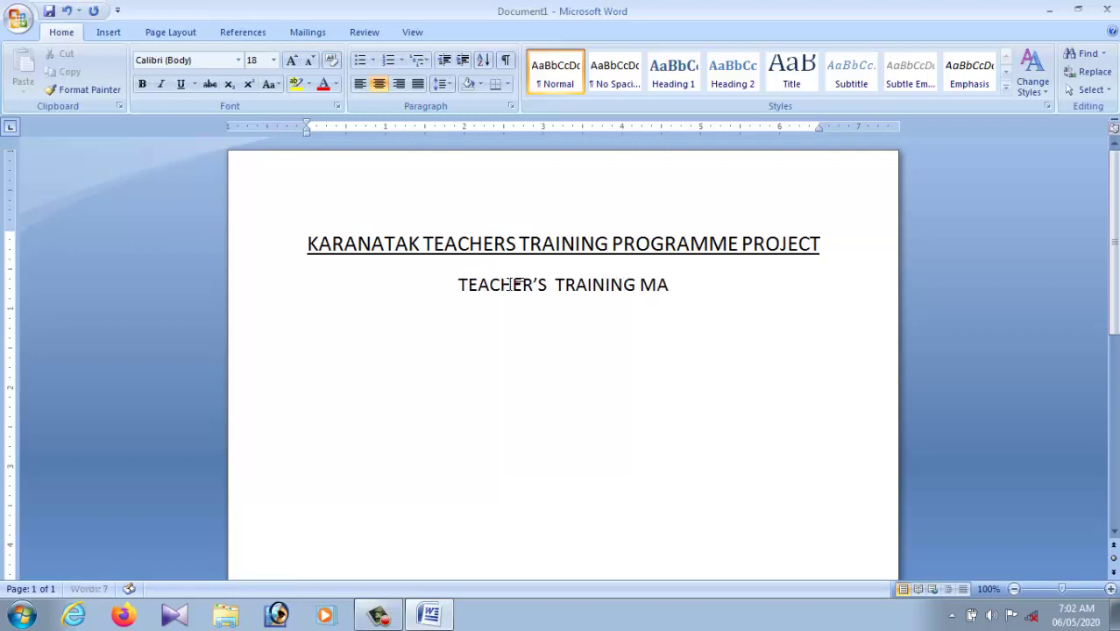
{"action": "type", "text": "N"}
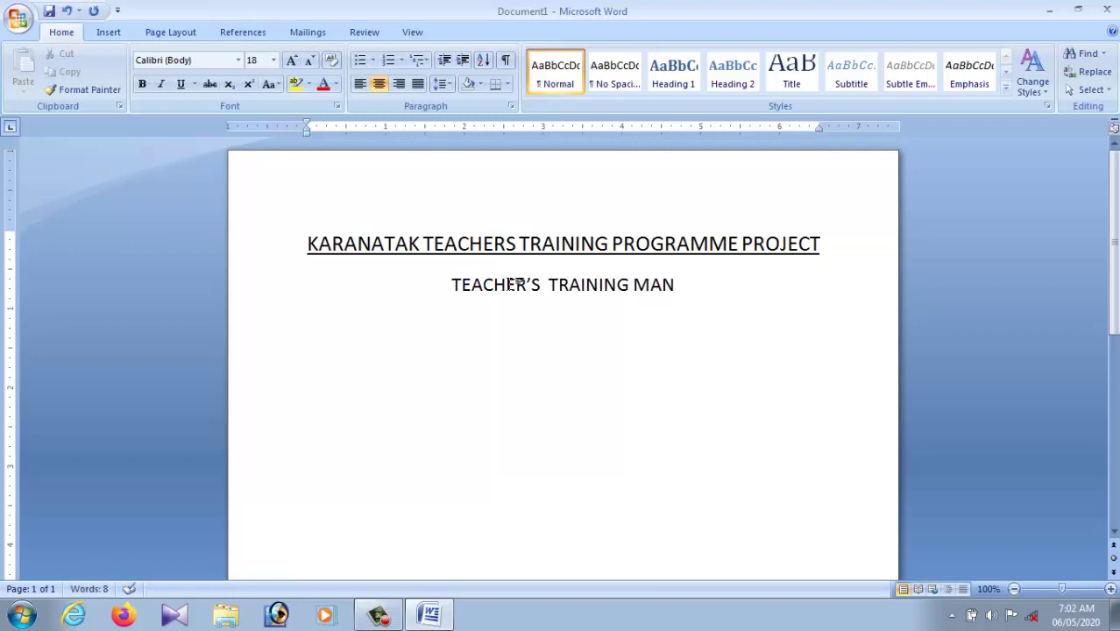
{"action": "type", "text": "UA"}
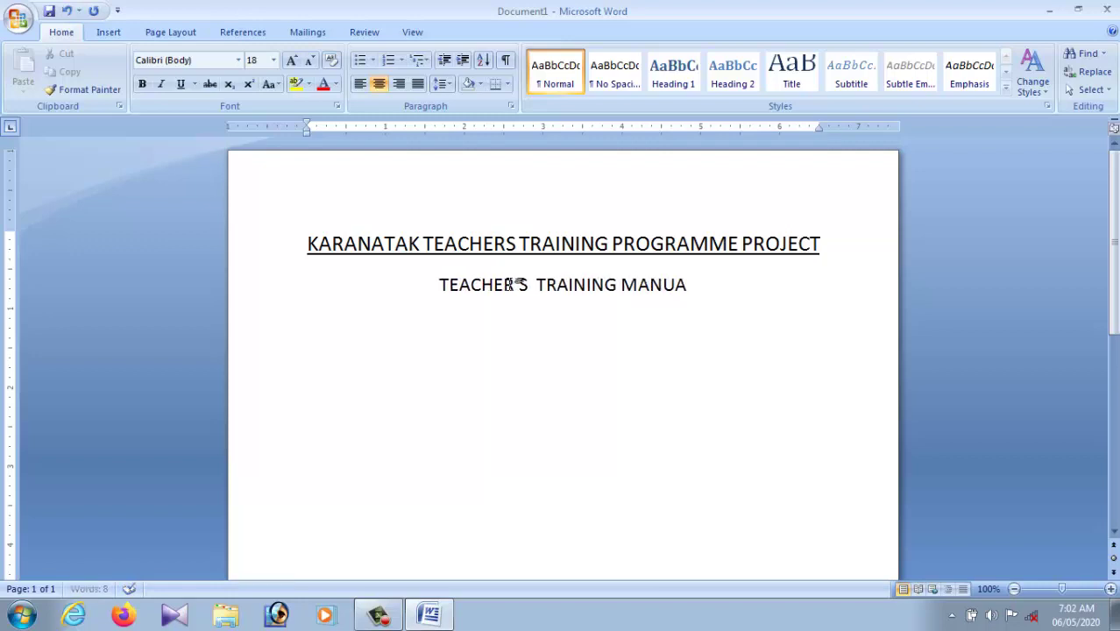
{"action": "type", "text": "L"}
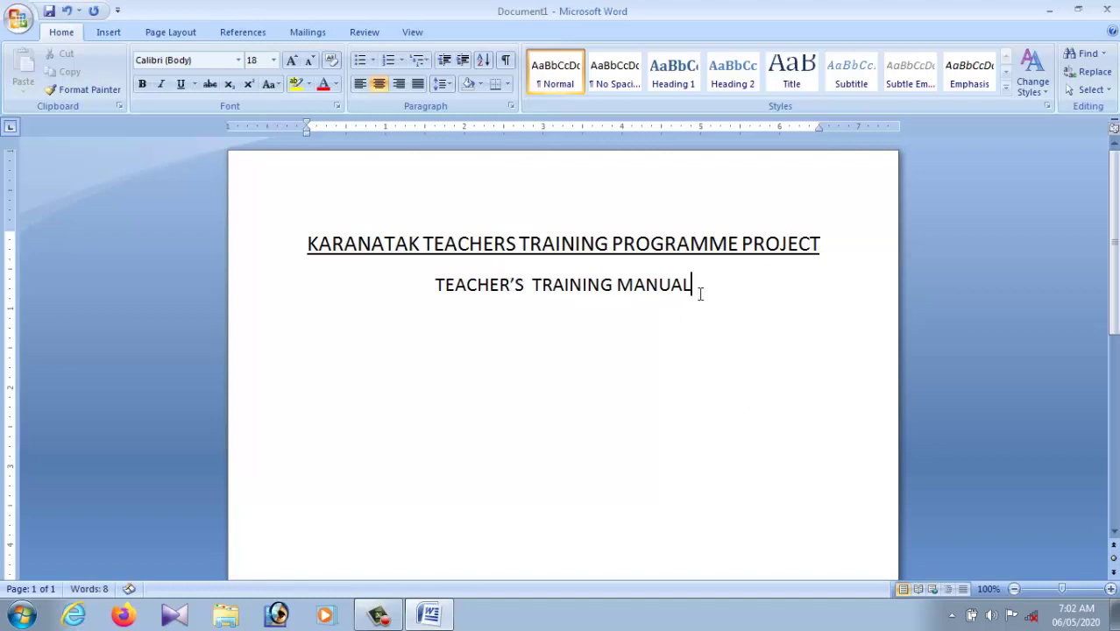
{"action": "left_click_drag", "start_coordinate": [698, 290], "coordinate": [435, 285]}
Step: Change both title lines to Capitalize Each Word case
{"action": "left_click", "coordinate": [495, 345]}
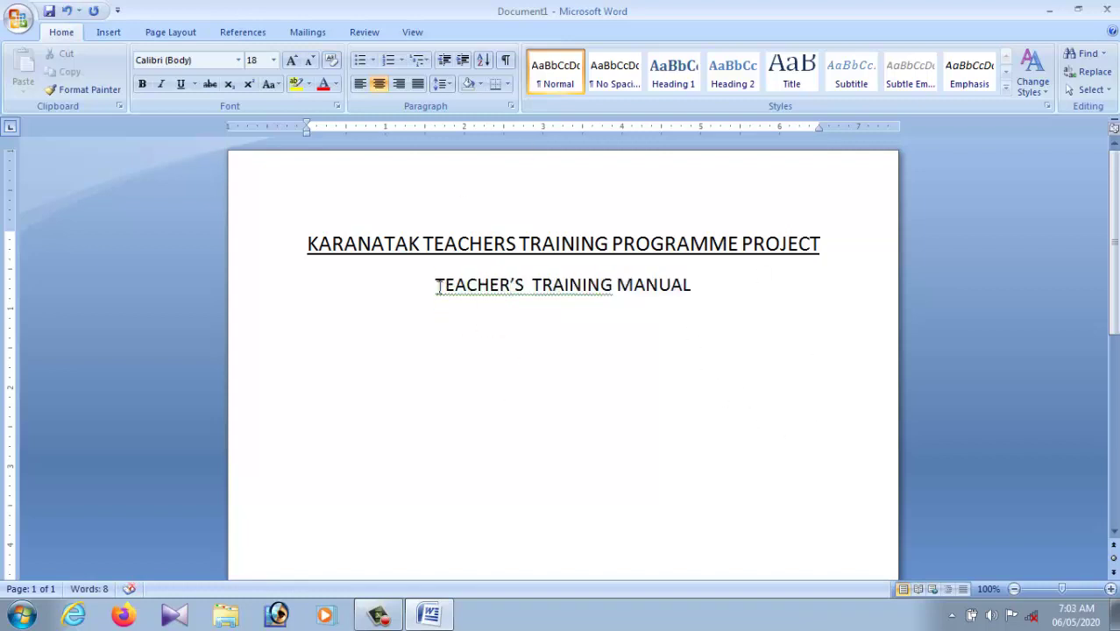
{"action": "left_click_drag", "start_coordinate": [700, 283], "coordinate": [434, 285]}
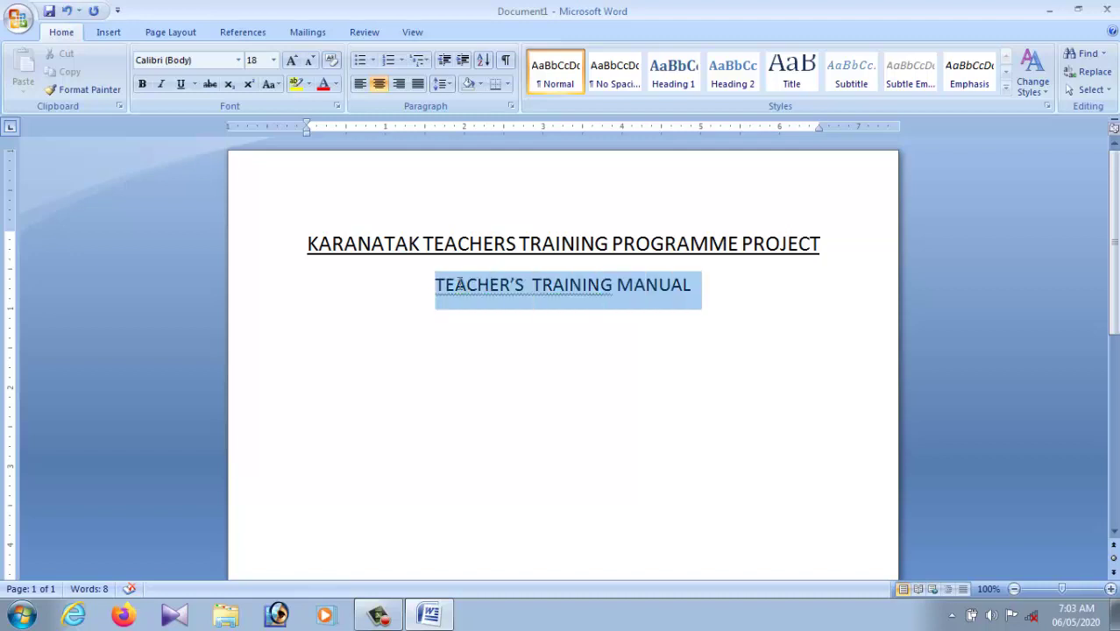
{"action": "left_click", "coordinate": [508, 345]}
{"action": "left_click_drag", "start_coordinate": [692, 285], "coordinate": [436, 286]}
{"action": "left_click", "coordinate": [723, 356]}
{"action": "left_click_drag", "start_coordinate": [692, 293], "coordinate": [320, 218]}
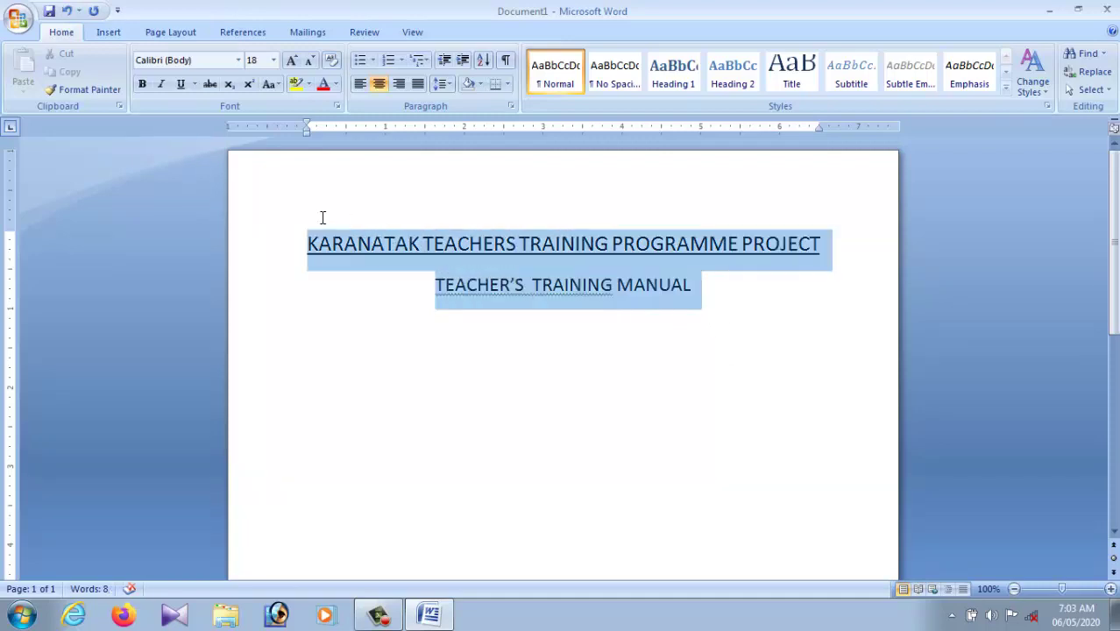
{"action": "left_click", "coordinate": [279, 85]}
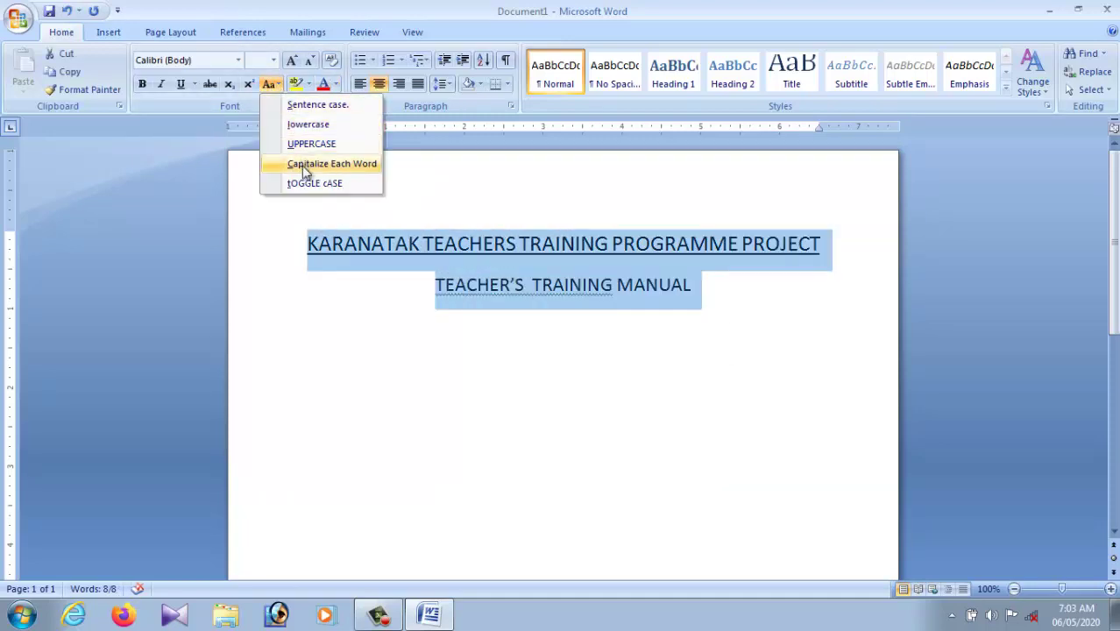
{"action": "left_click", "coordinate": [366, 168]}
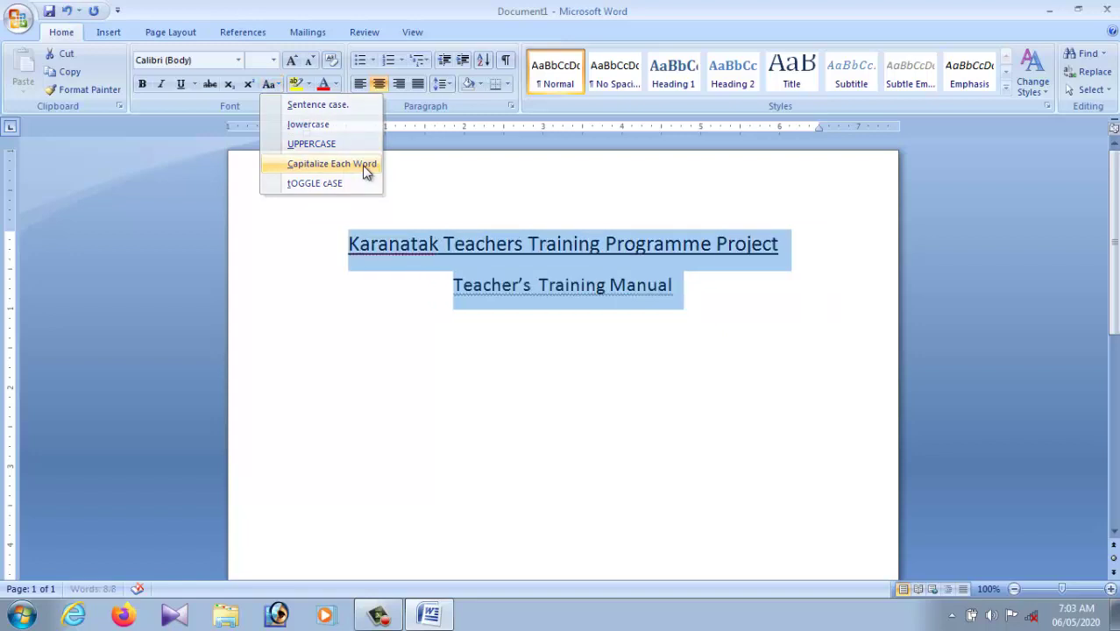
{"action": "left_click", "coordinate": [491, 361]}
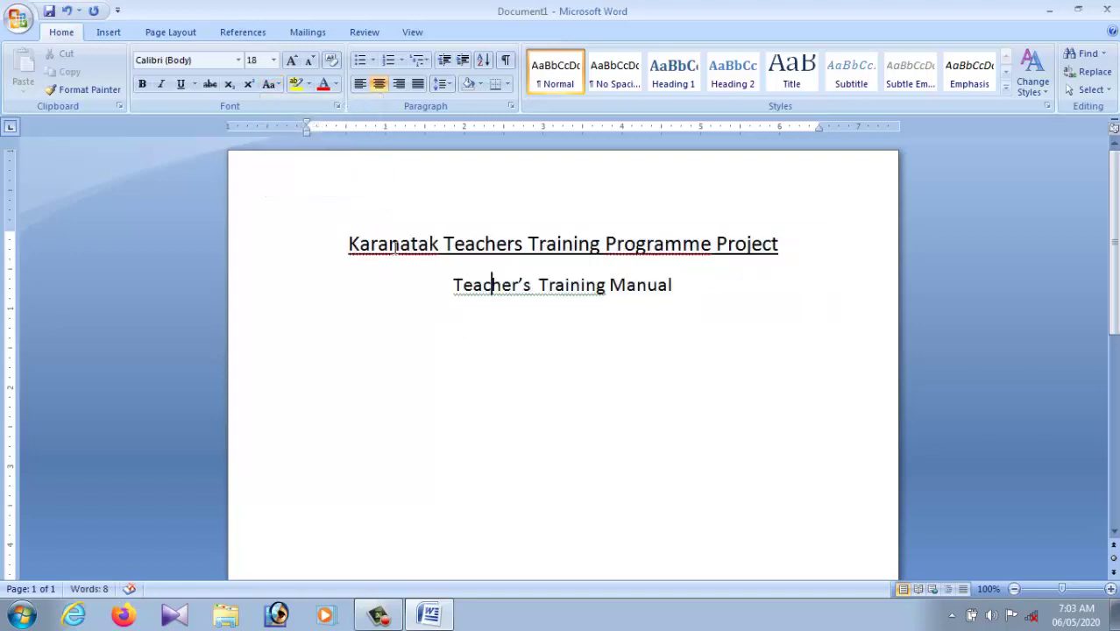
{"action": "left_click", "coordinate": [388, 245]}
Step: Correct Karanatak to Karnataka using the spelling suggestion
{"action": "left_click", "coordinate": [385, 287]}
{"action": "right_click", "coordinate": [402, 248]}
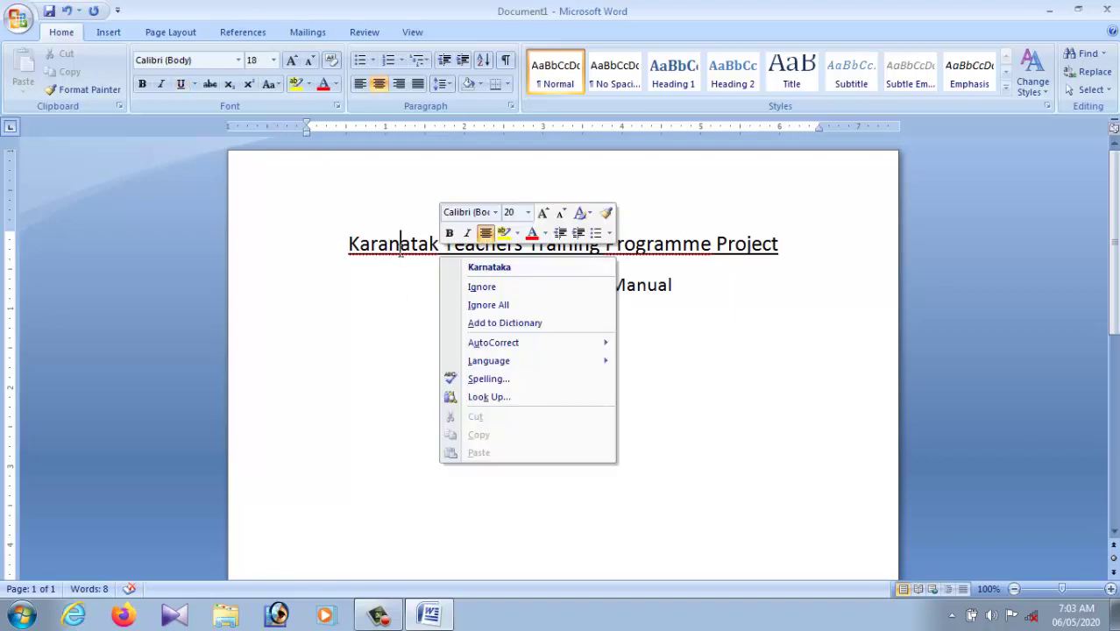
{"action": "left_click", "coordinate": [484, 268]}
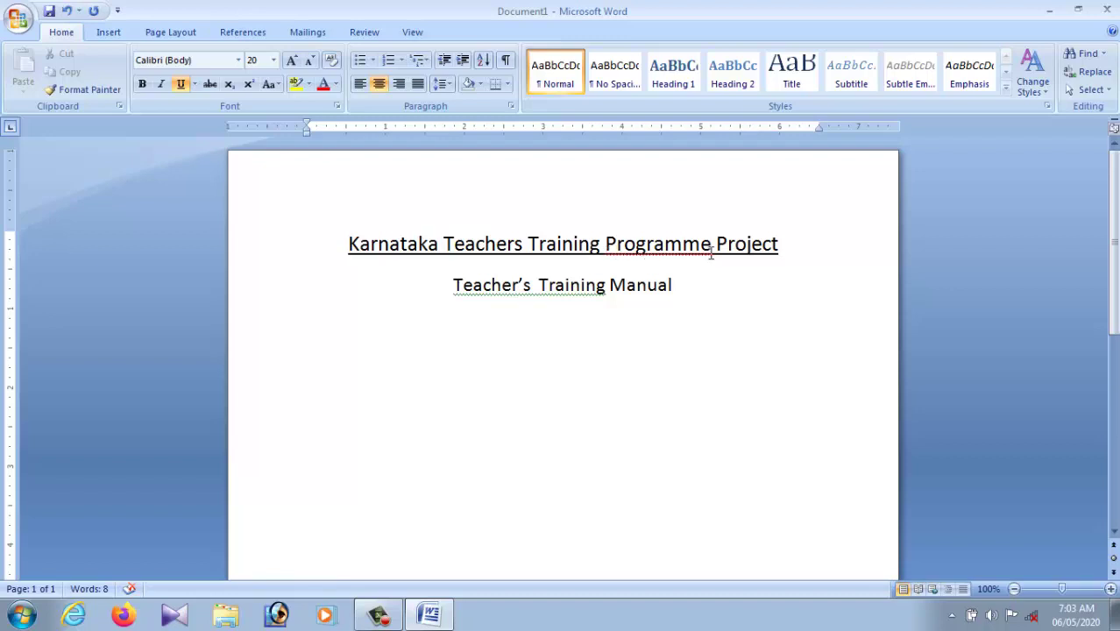
Step: Remove the underline from both title lines
{"action": "left_click_drag", "start_coordinate": [348, 245], "coordinate": [734, 326]}
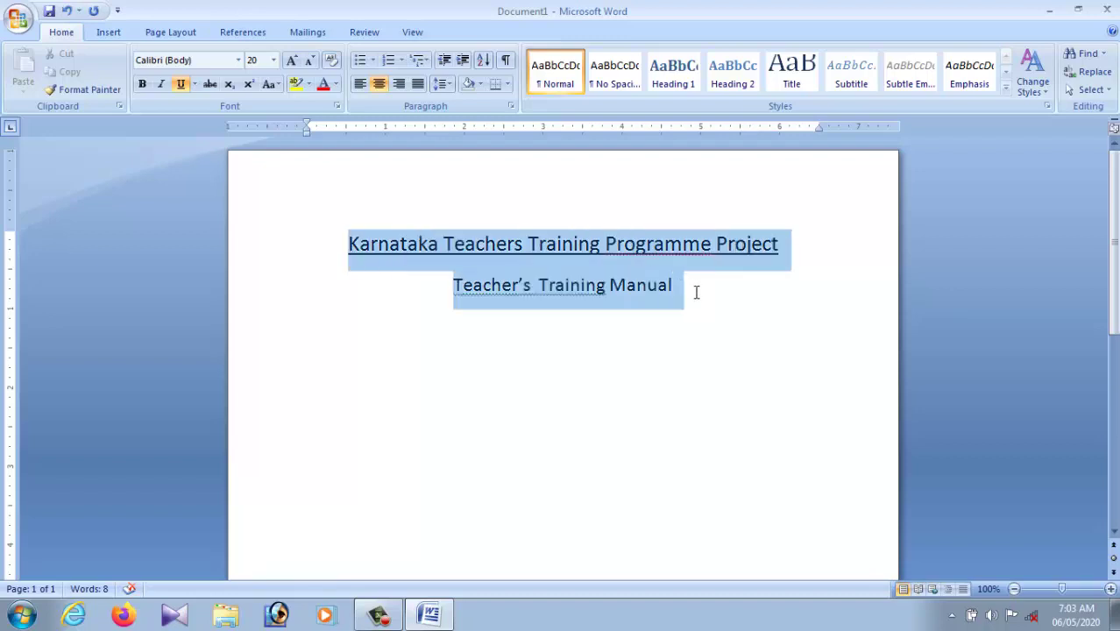
{"action": "left_click", "coordinate": [180, 85]}
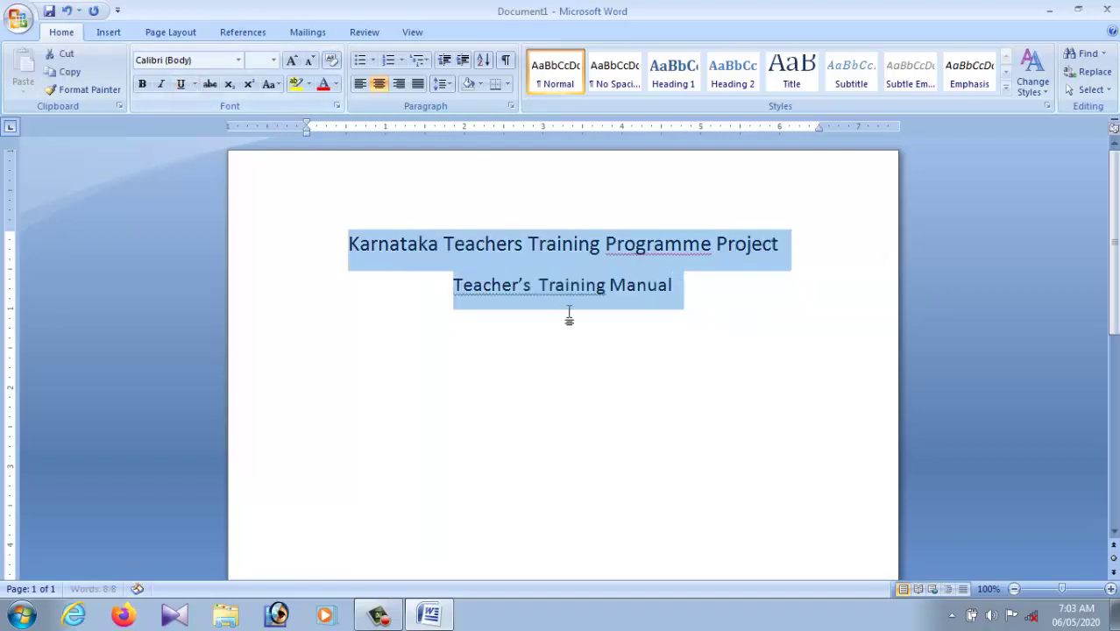
{"action": "left_click", "coordinate": [568, 318]}
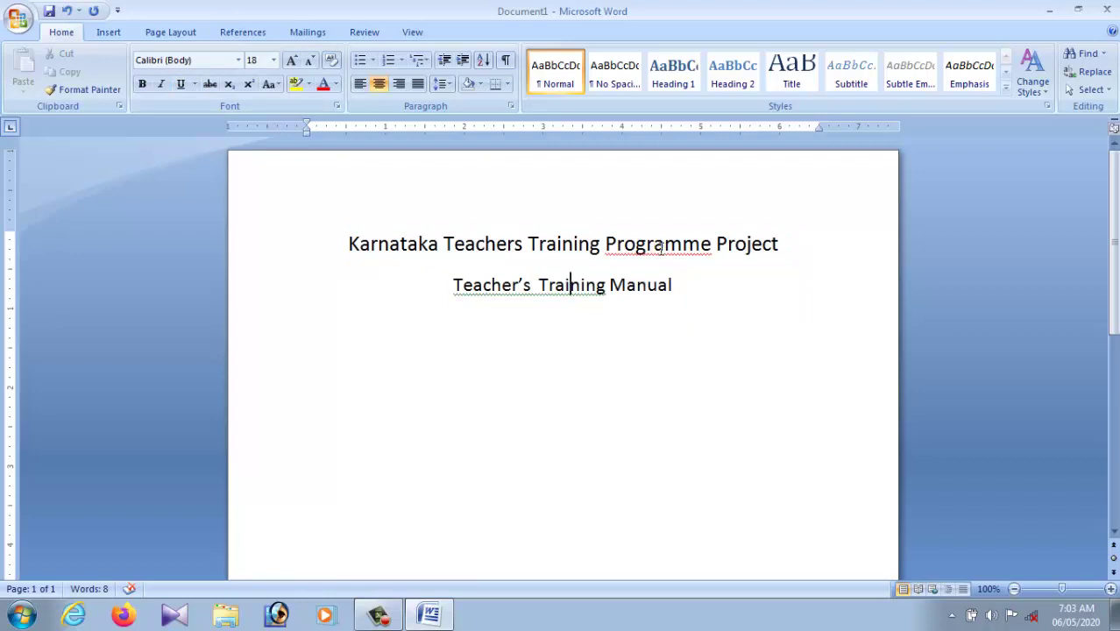
Step: Change Programme to Programmer and accept the Teacher's Training grammar suggestion
{"action": "right_click", "coordinate": [661, 249]}
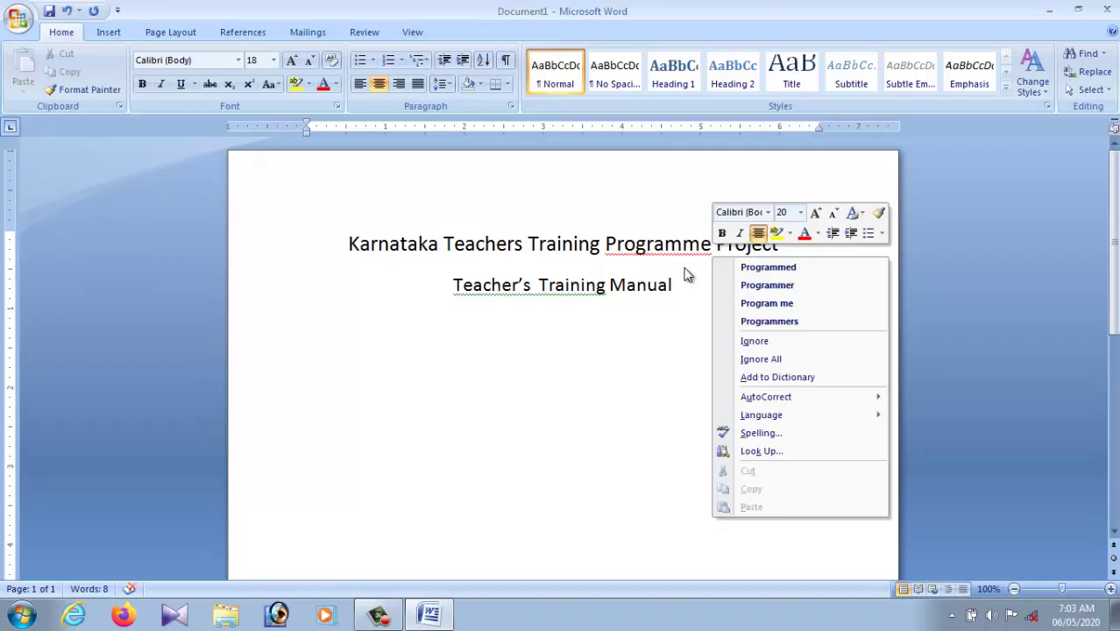
{"action": "left_click", "coordinate": [769, 289]}
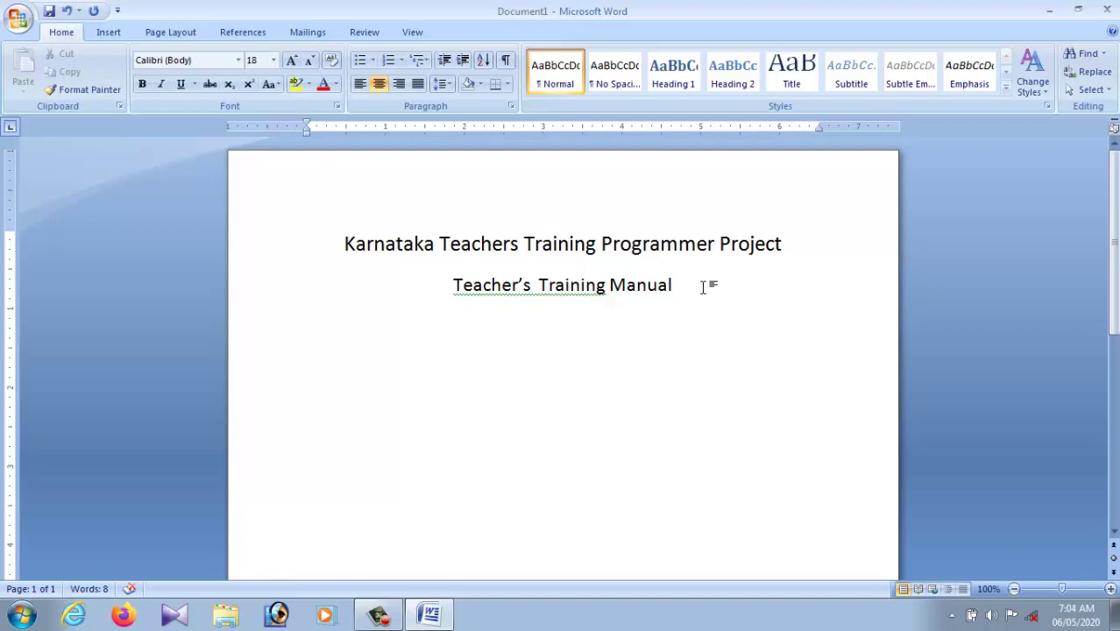
{"action": "right_click", "coordinate": [538, 285]}
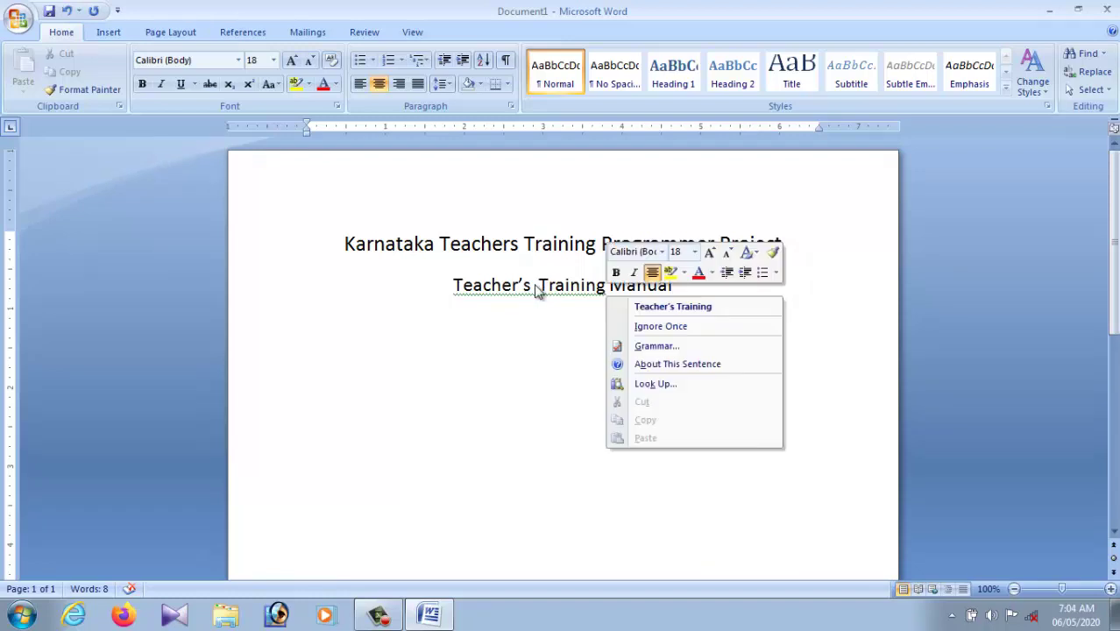
{"action": "left_click", "coordinate": [642, 305]}
{"action": "left_click", "coordinate": [579, 344]}
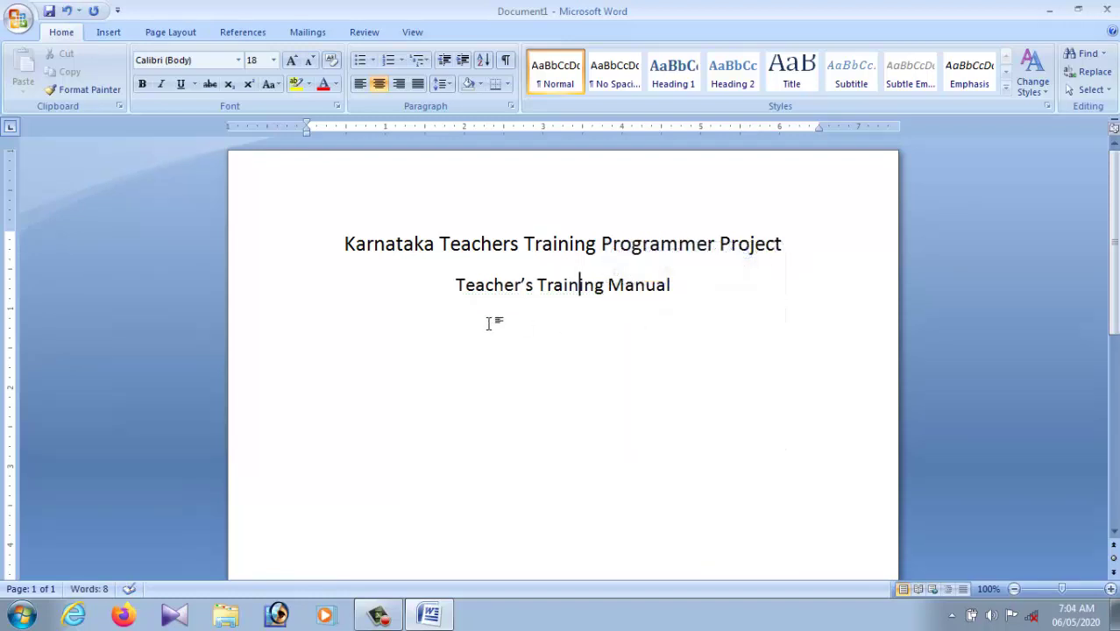
Step: Shrink the top margin on the ruler and add a blank line below the subtitle
{"action": "left_click", "coordinate": [344, 245]}
{"action": "left_click_drag", "start_coordinate": [8, 229], "coordinate": [9, 181]}
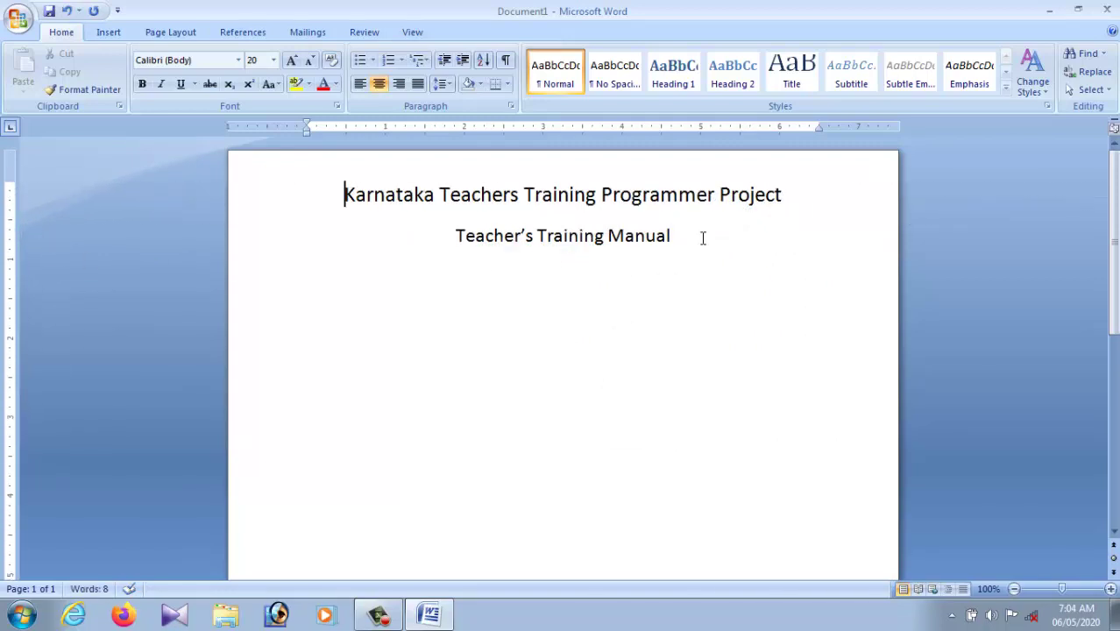
{"action": "left_click", "coordinate": [703, 238]}
{"action": "key", "text": "Return"}
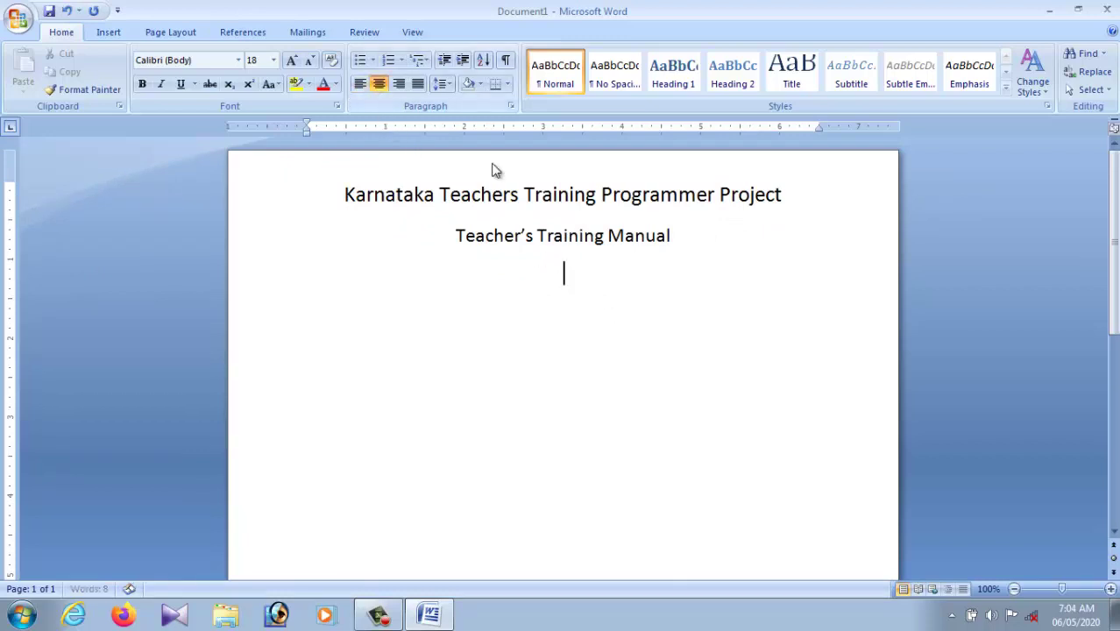
Step: Left-align the new line and start a numbered list with item 1 reading NNAME OF THE TEACHER
{"action": "left_click", "coordinate": [362, 87]}
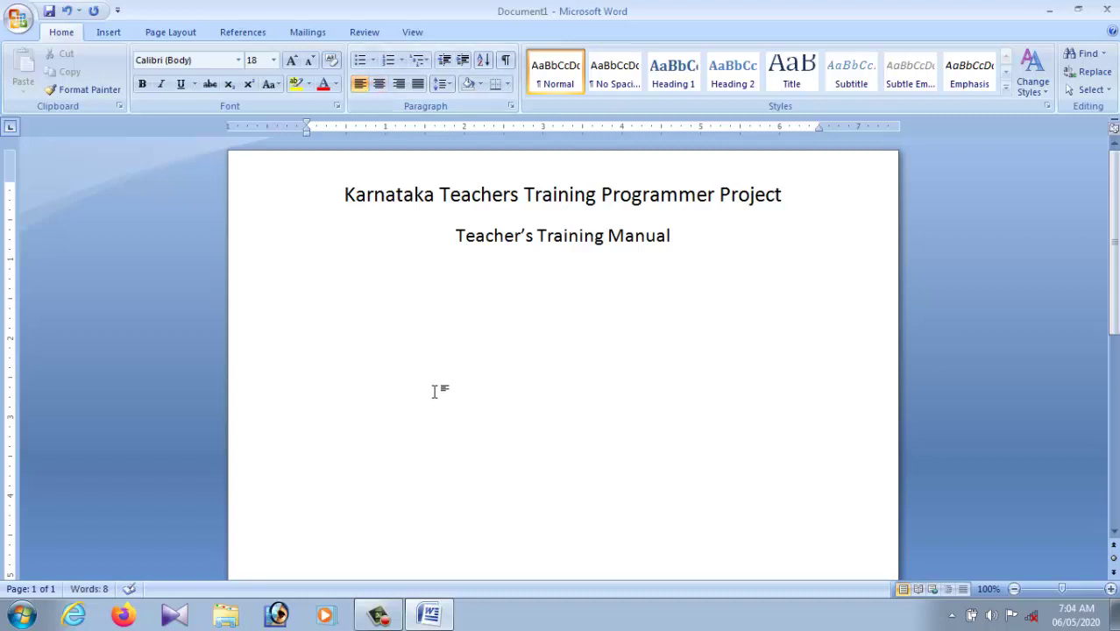
{"action": "type", "text": "1."}
{"action": "key", "text": "space"}
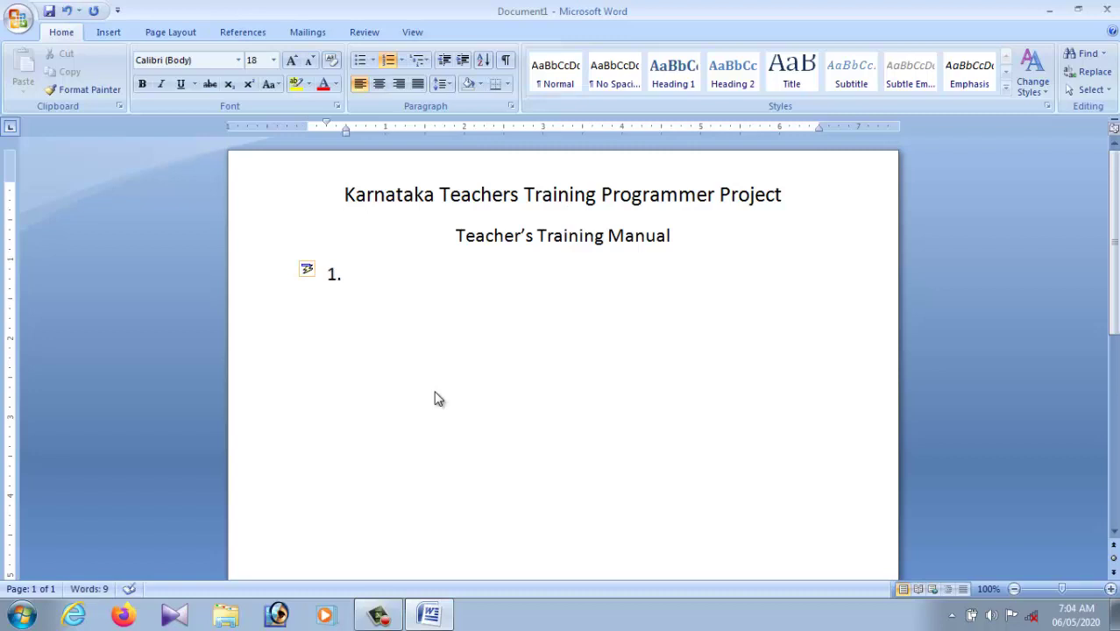
{"action": "type", "text": "N"}
{"action": "type", "text": "NAME"}
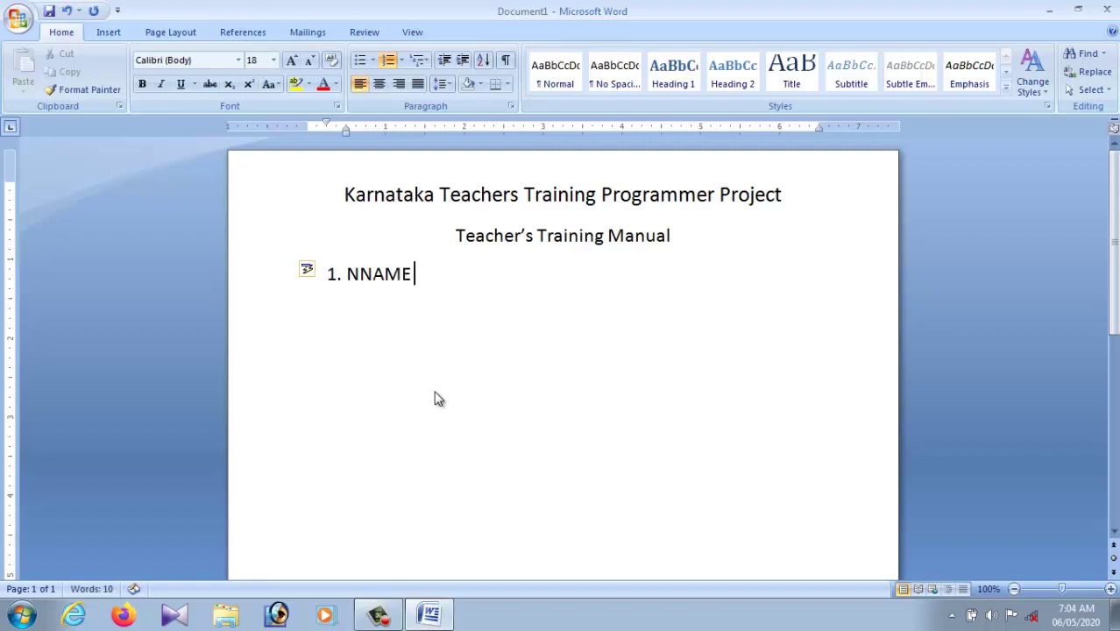
{"action": "type", "text": " P"}
{"action": "key", "text": "BackSpace"}
{"action": "type", "text": "OF T"}
{"action": "type", "text": "HE "}
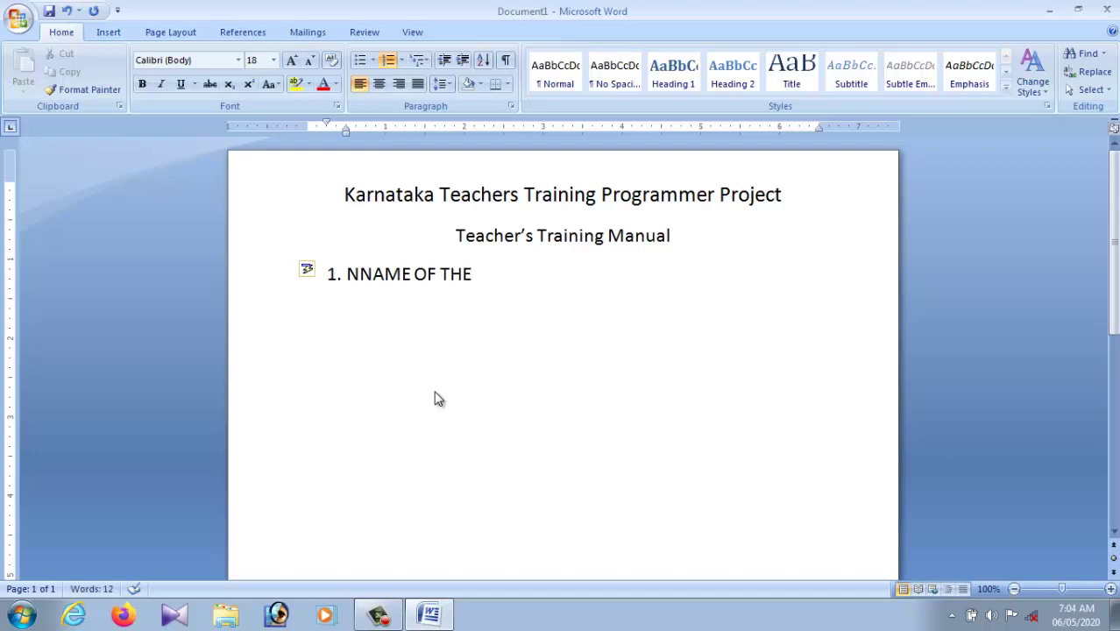
{"action": "type", "text": "TEA"}
{"action": "type", "text": "CH"}
{"action": "type", "text": "ER"}
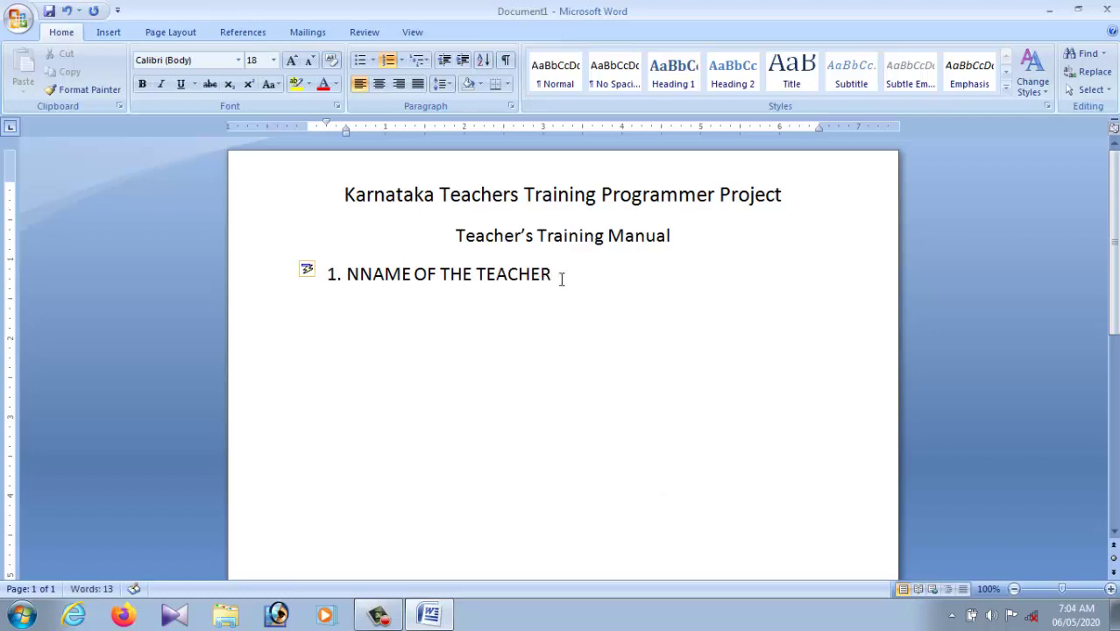
Step: Apply Capitalize Each Word to item 1 and delete the extra n so it reads Name Of The Teacher
{"action": "left_click_drag", "start_coordinate": [560, 278], "coordinate": [370, 278]}
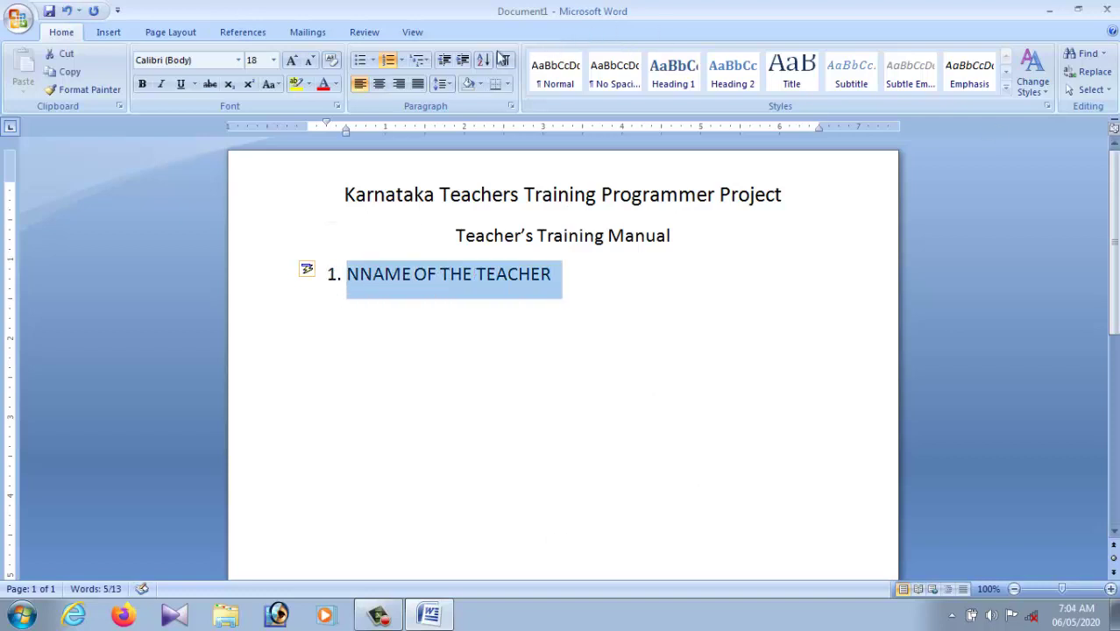
{"action": "left_click", "coordinate": [273, 84]}
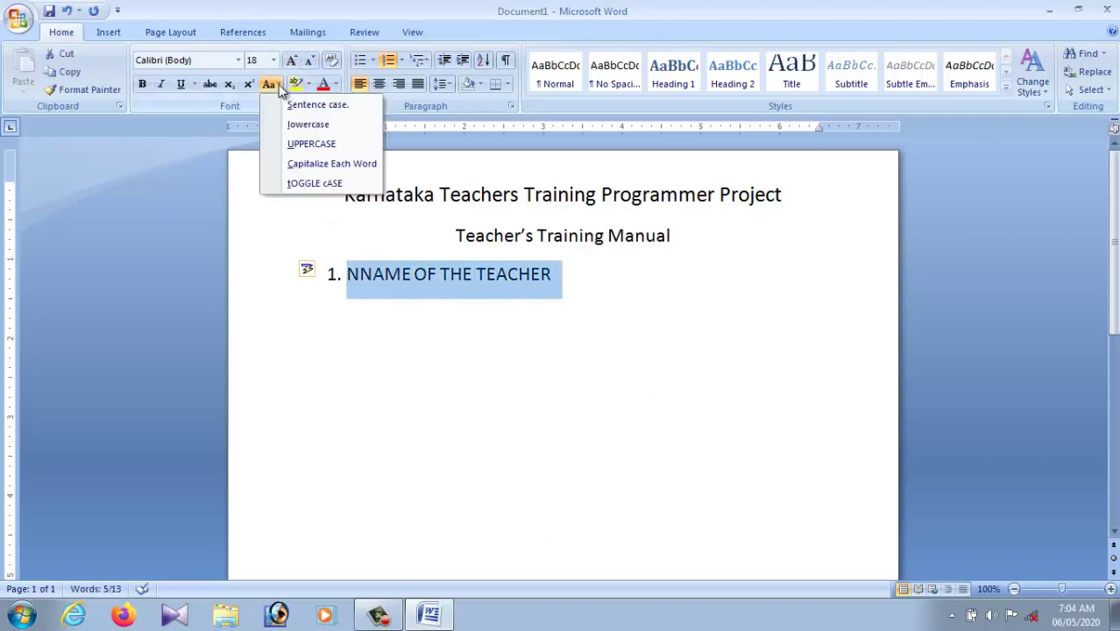
{"action": "left_click", "coordinate": [307, 164]}
{"action": "left_click", "coordinate": [528, 295]}
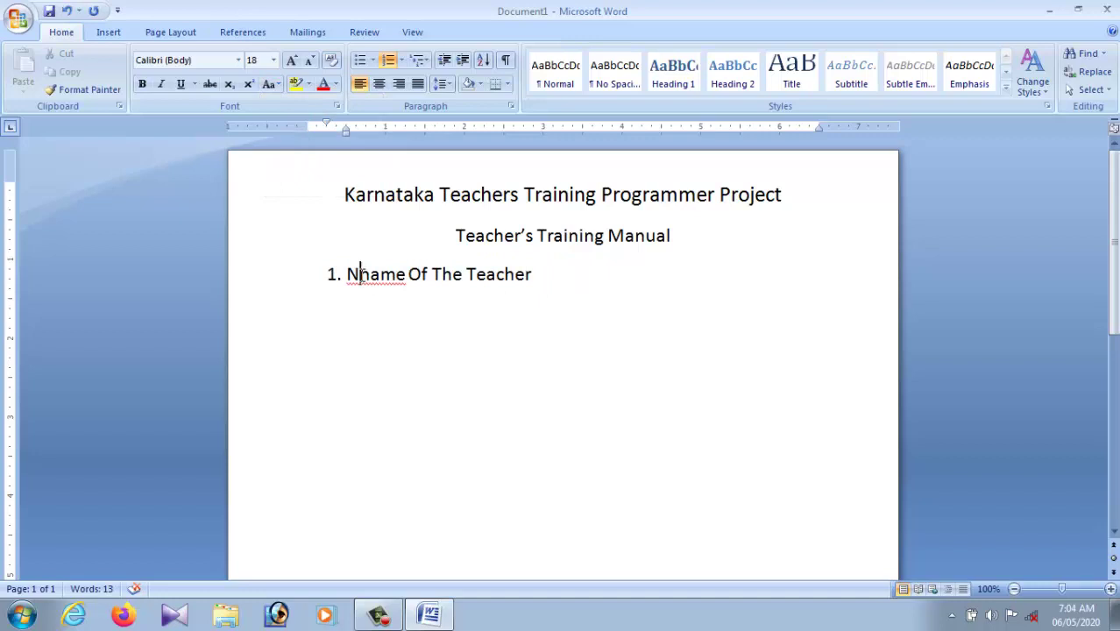
{"action": "left_click", "coordinate": [362, 274]}
{"action": "key", "text": "Delete"}
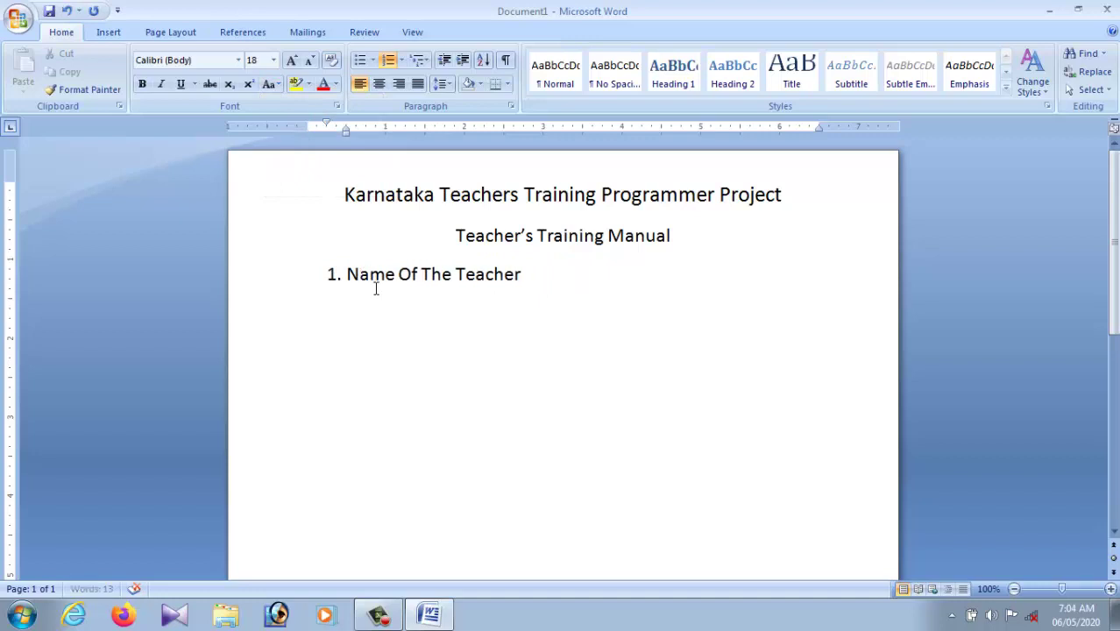
{"action": "left_click", "coordinate": [527, 275]}
Step: Add a colon and an underscore fill-in line after Name Of The Teacher, then start item 2
{"action": "type", "text": ":"}
{"action": "key", "text": "BackSpace"}
{"action": "type", "text": ":"}
{"action": "type", "text": " -------"}
{"action": "key", "text": "BackSpace"}
{"action": "key", "text": "BackSpace"}
{"action": "key", "text": "BackSpace"}
{"action": "type", "text": "_____________________"}
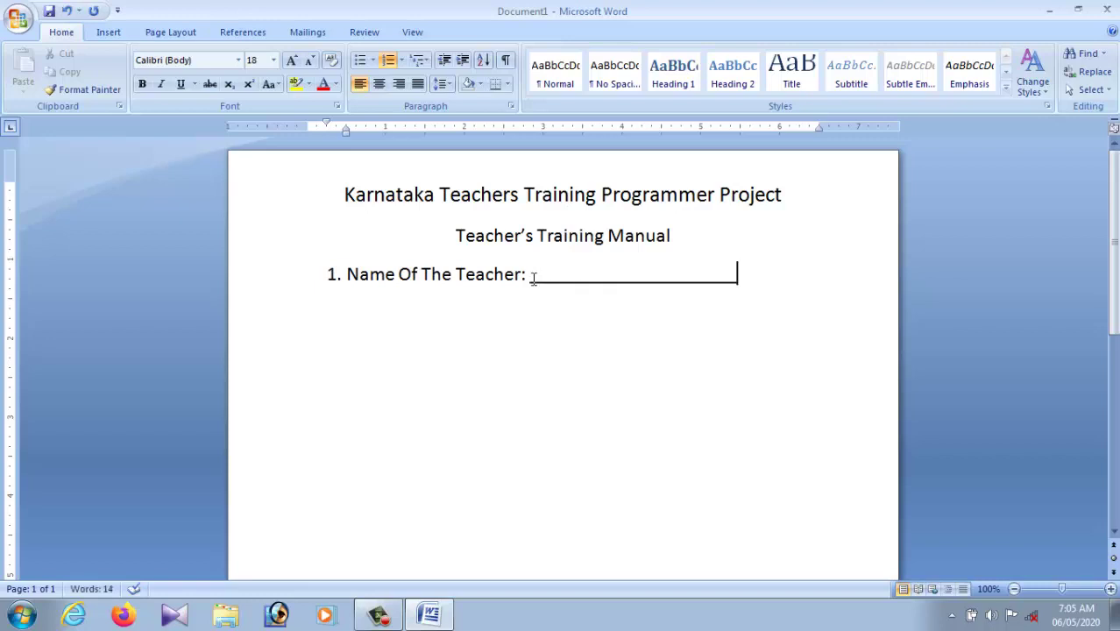
{"action": "type", "text": "___"}
{"action": "type", "text": "_"}
{"action": "key", "text": "BackSpace"}
{"action": "key", "text": "Return"}
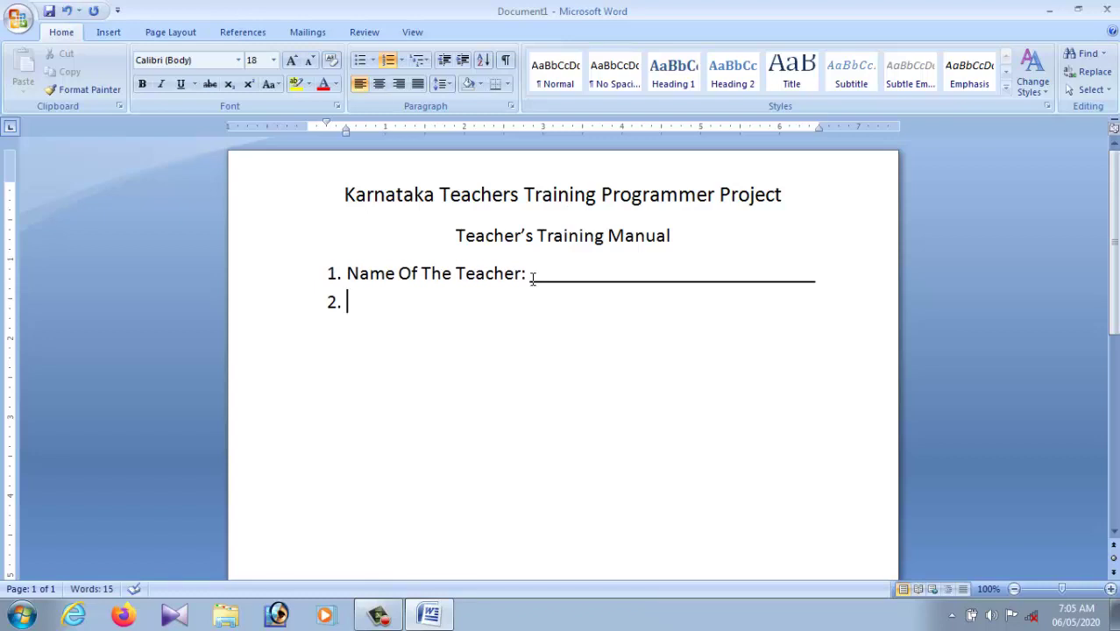
Step: Type item 2 as 'Name of the school :' followed by an underscore fill-in line
{"action": "type", "text": "NAM"}
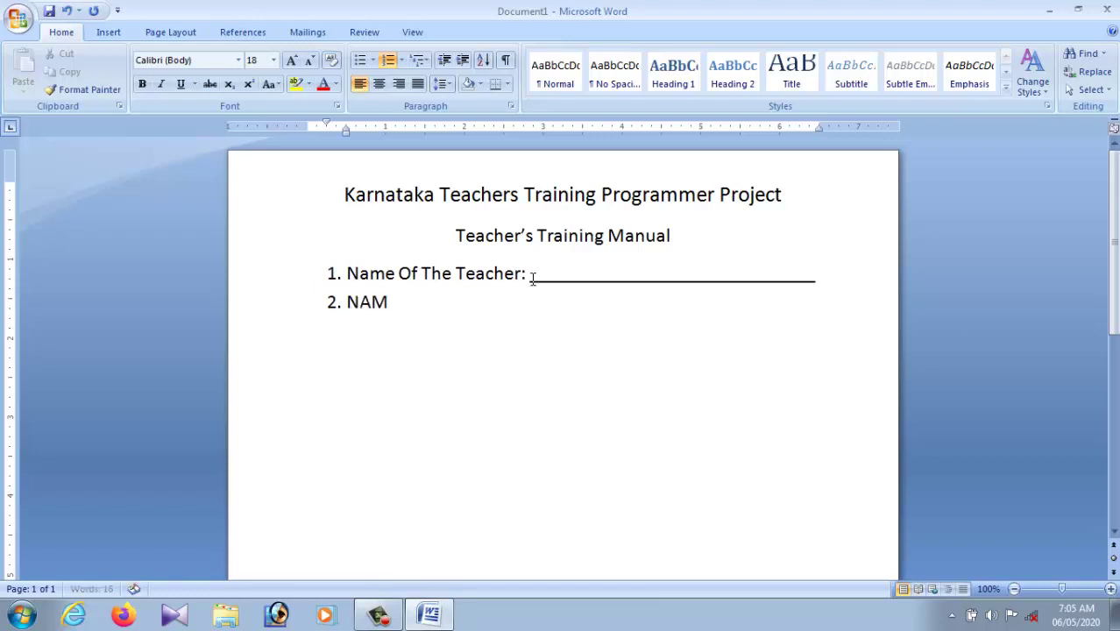
{"action": "type", "text": "E OF"}
{"action": "key", "text": "BackSpace"}
{"action": "key", "text": "BackSpace"}
{"action": "key", "text": "BackSpace"}
{"action": "key", "text": "BackSpace"}
{"action": "key", "text": "BackSpace"}
{"action": "key", "text": "BackSpace"}
{"action": "key", "text": "BackSpace"}
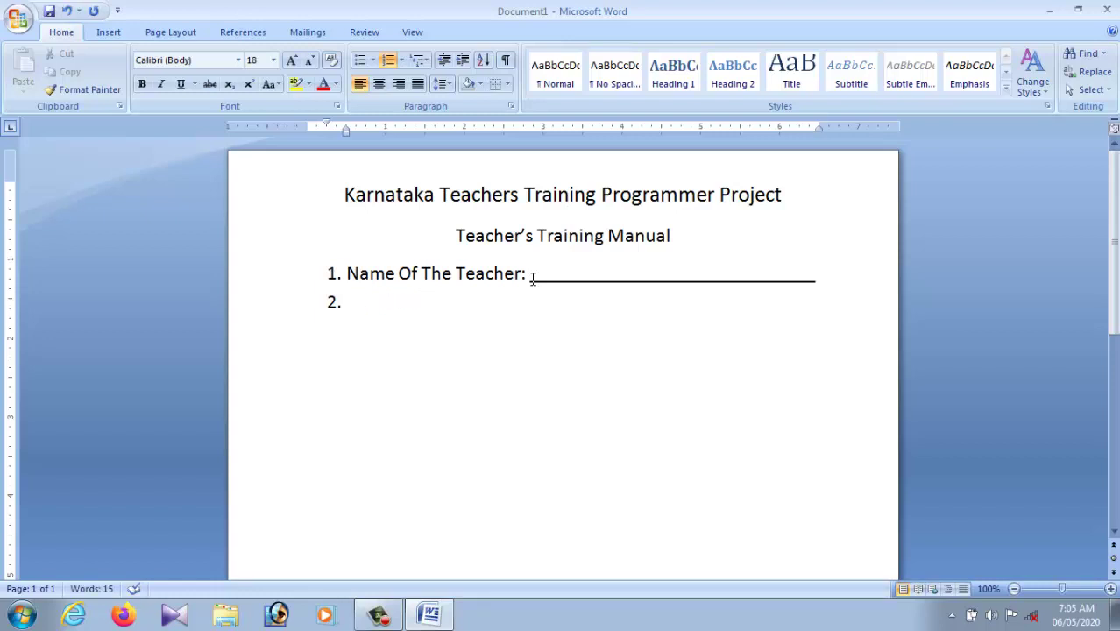
{"action": "type", "text": "Name "}
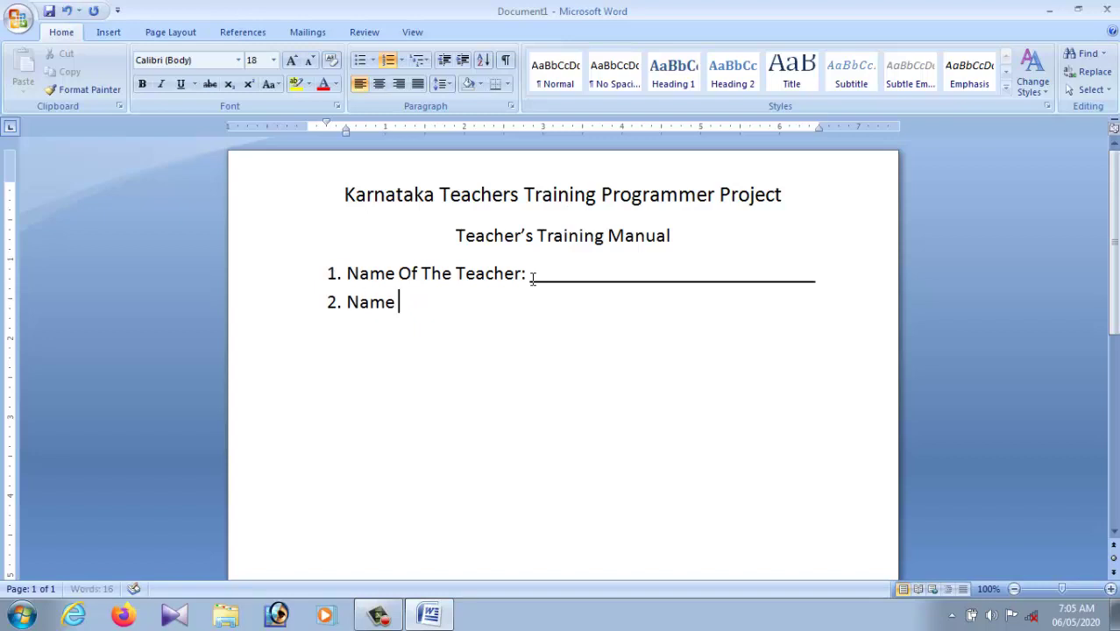
{"action": "type", "text": "o"}
{"action": "type", "text": "f the"}
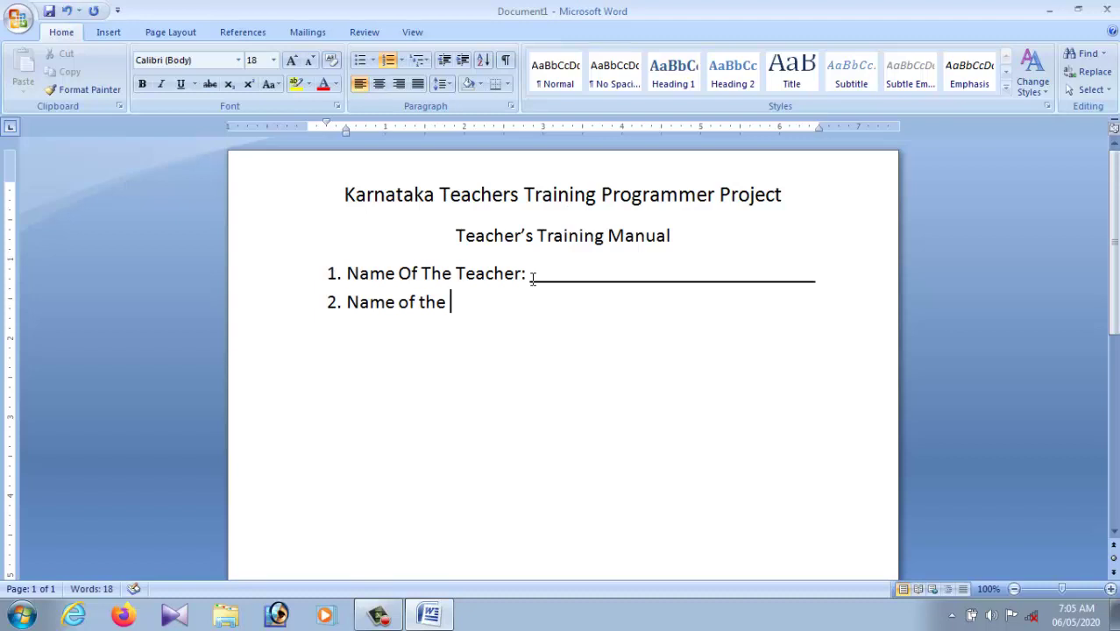
{"action": "type", "text": " school"}
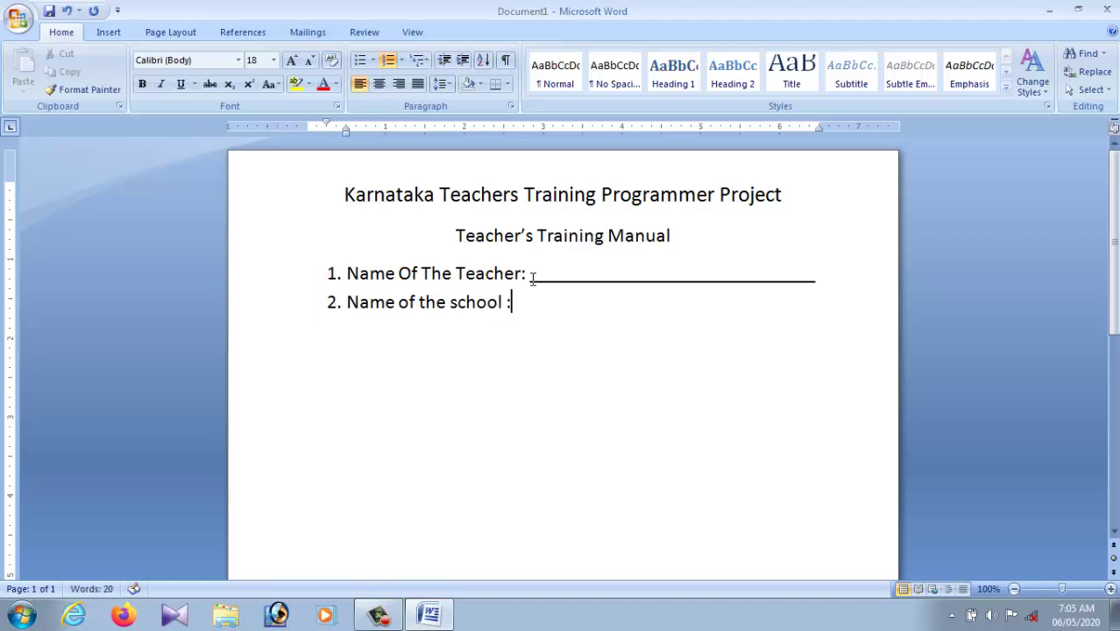
{"action": "type", "text": " : _______________"}
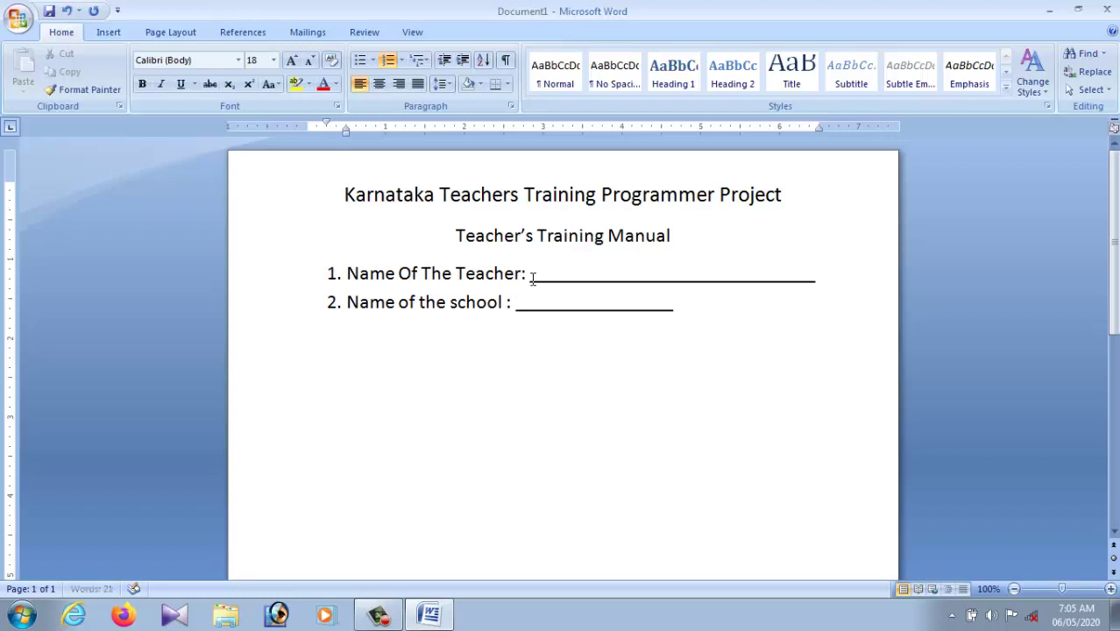
{"action": "type", "text": "______________"}
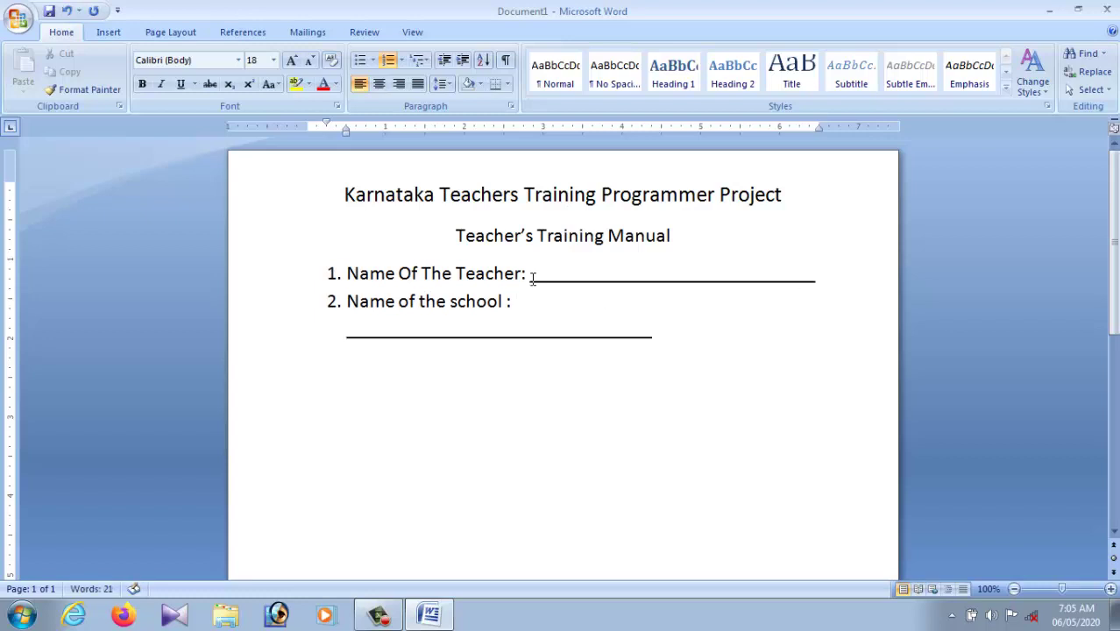
{"action": "key", "text": "BackSpace"}
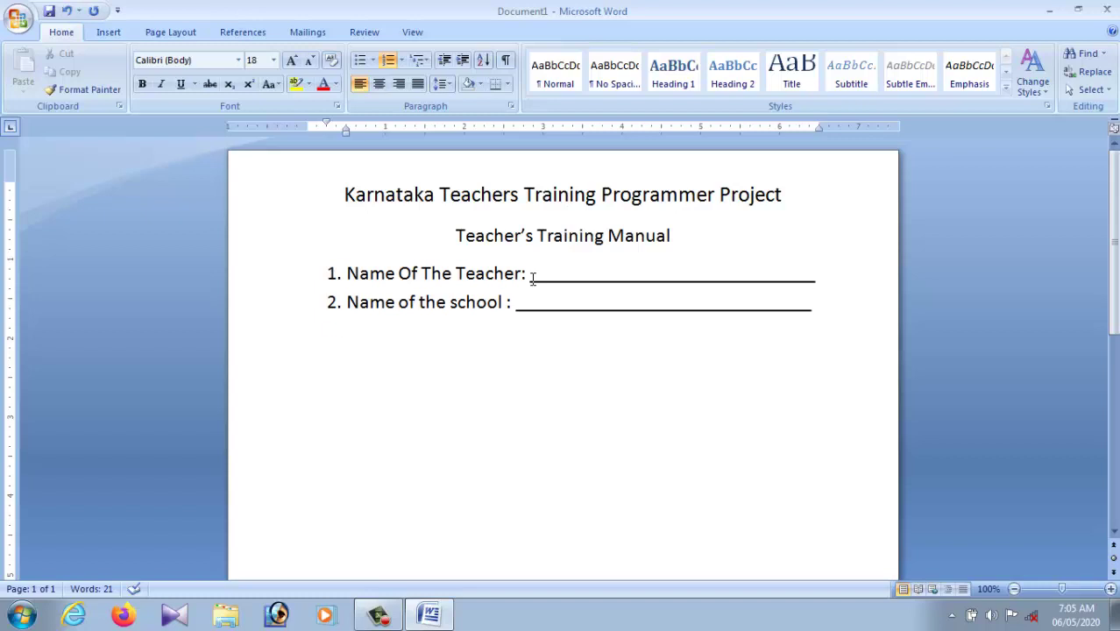
Step: Add an unnumbered line of underscores below item 2 that autoformats into a full-width rule
{"action": "key", "text": "Return"}
{"action": "key", "text": "BackSpace"}
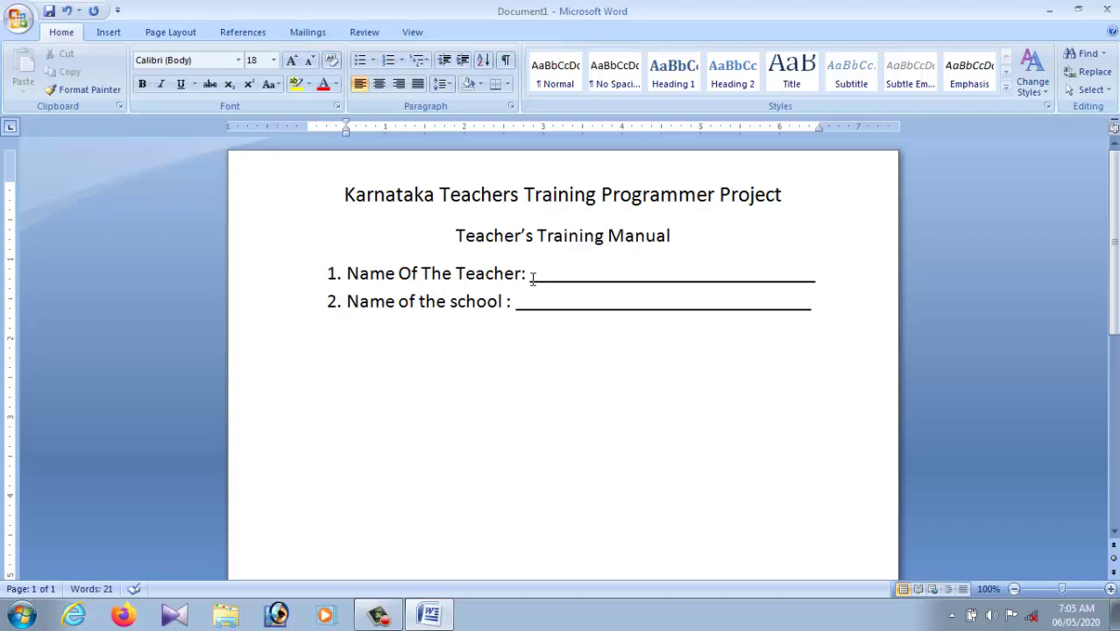
{"action": "type", "text": "____________________________"}
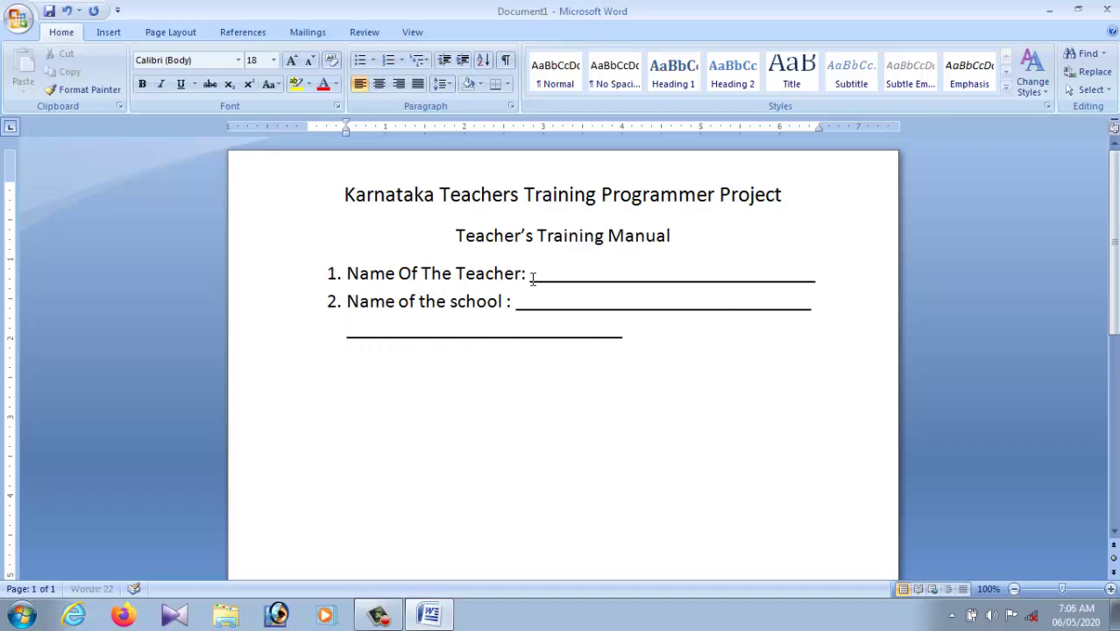
{"action": "type", "text": "___________________"}
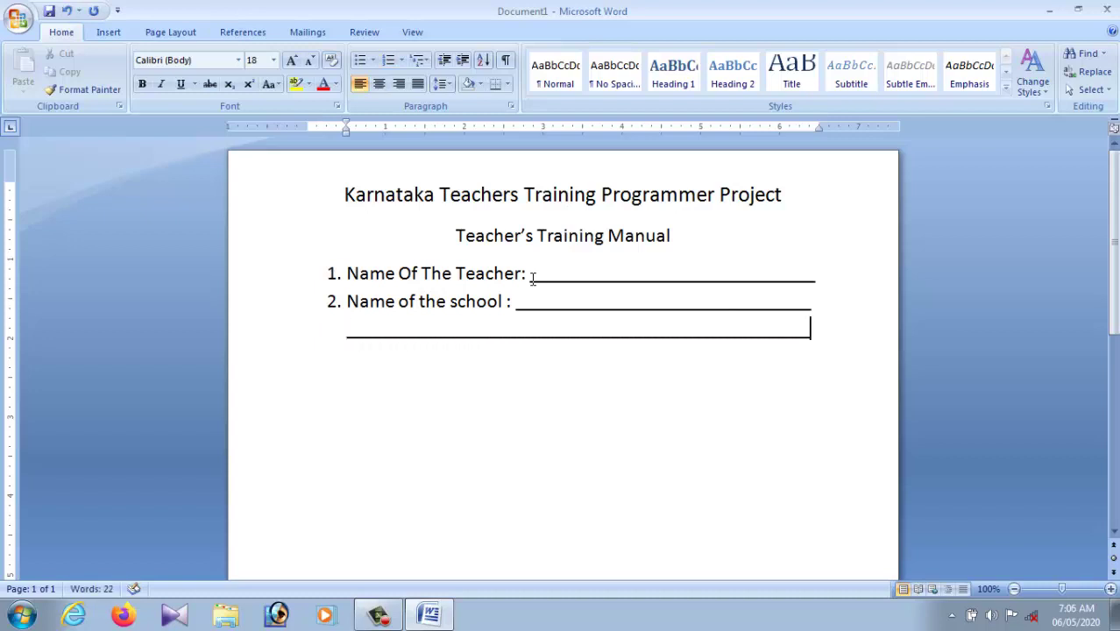
{"action": "key", "text": "Return"}
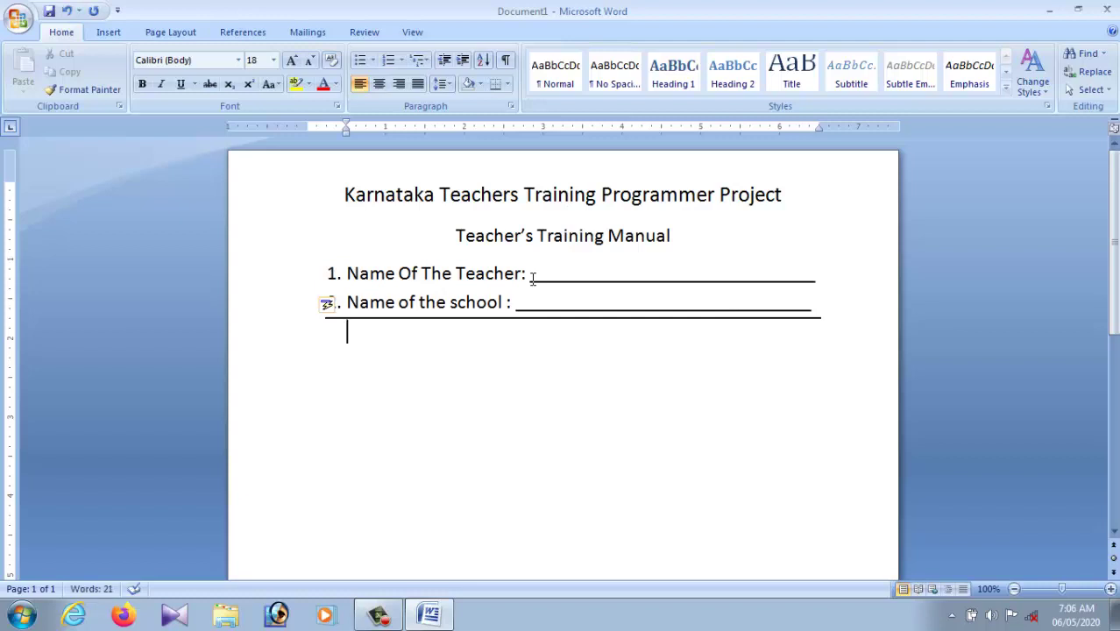
Step: Start item 3 by typing 3 and begin entering the text 'school complet adde'
{"action": "type", "text": "3"}
{"action": "key", "text": "Tab"}
{"action": "key", "text": "BackSpace"}
{"action": "key", "text": "BackSpace"}
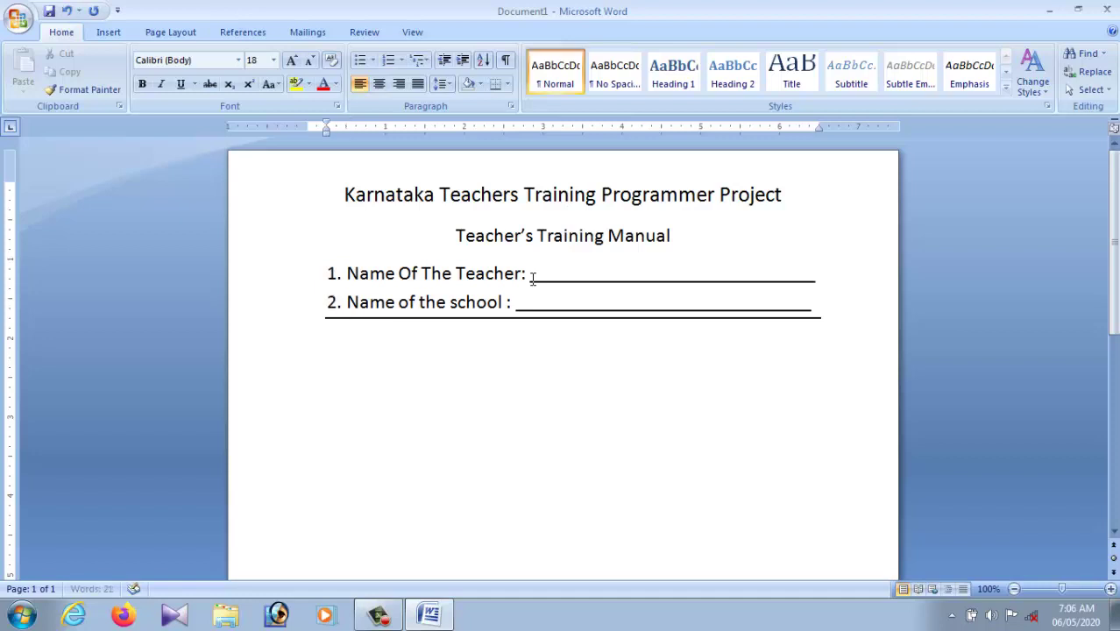
{"action": "type", "text": "3"}
{"action": "key", "text": "BackSpace"}
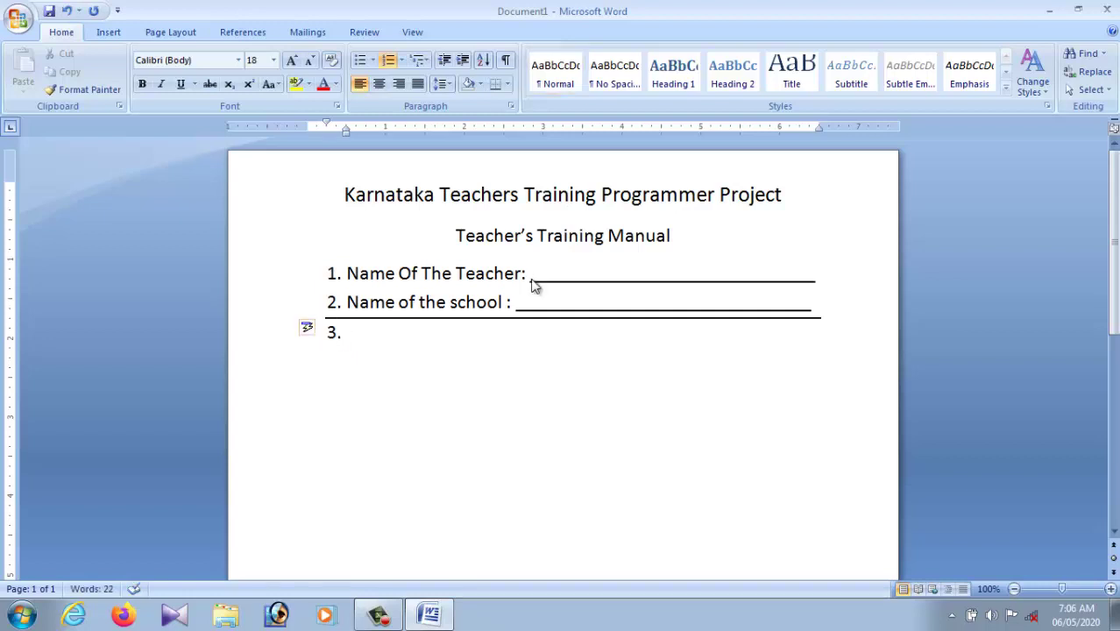
{"action": "type", "text": "sc"}
{"action": "type", "text": "hool "}
{"action": "type", "text": "co"}
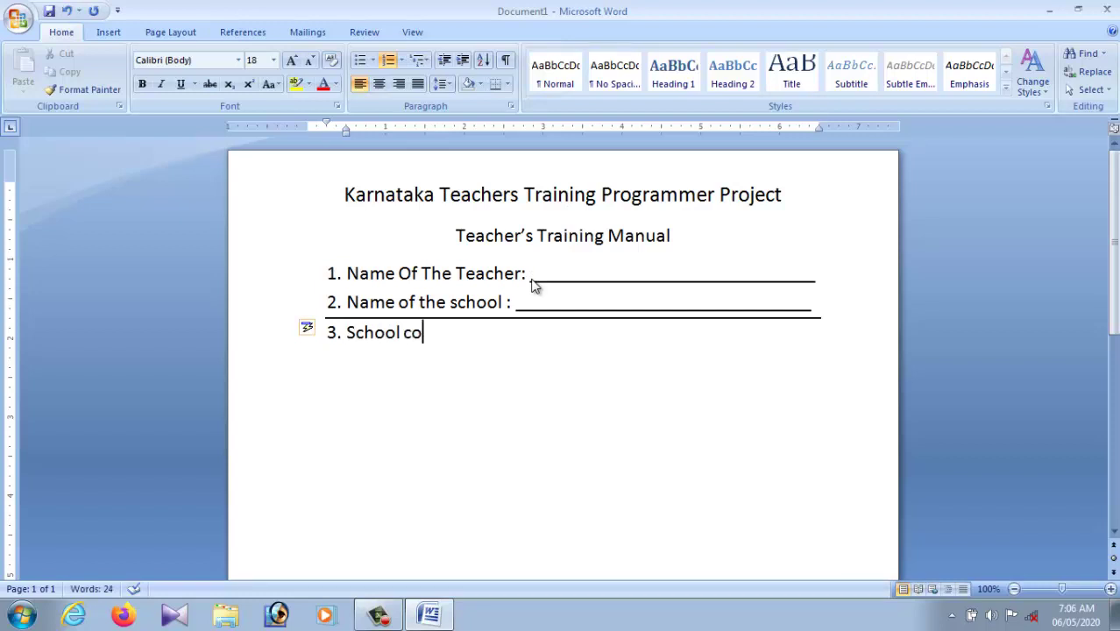
{"action": "type", "text": "mpl"}
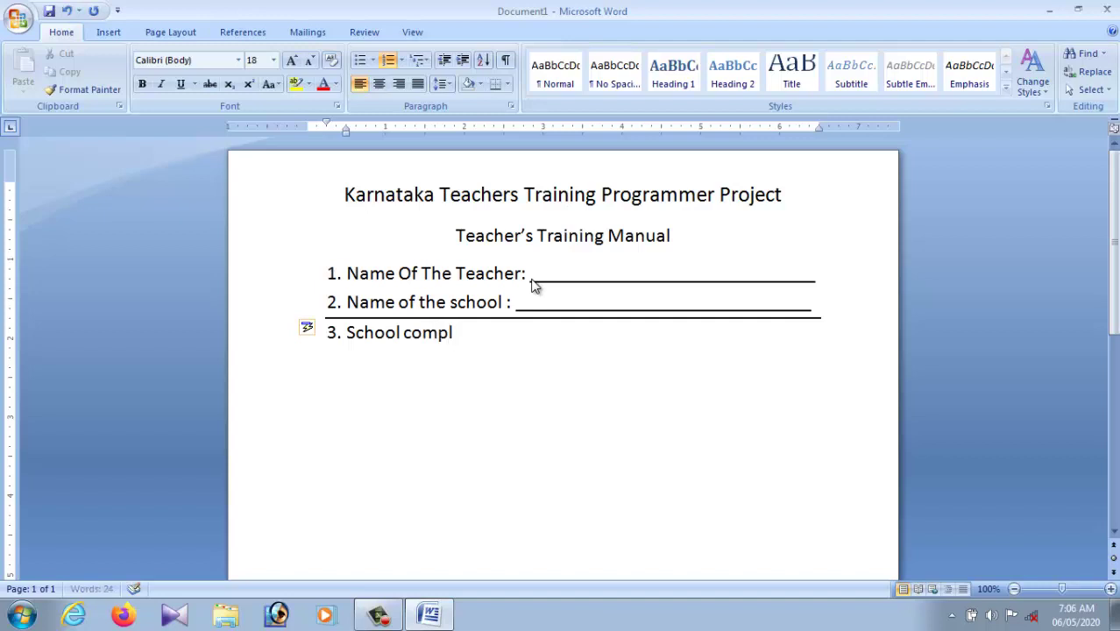
{"action": "type", "text": "et"}
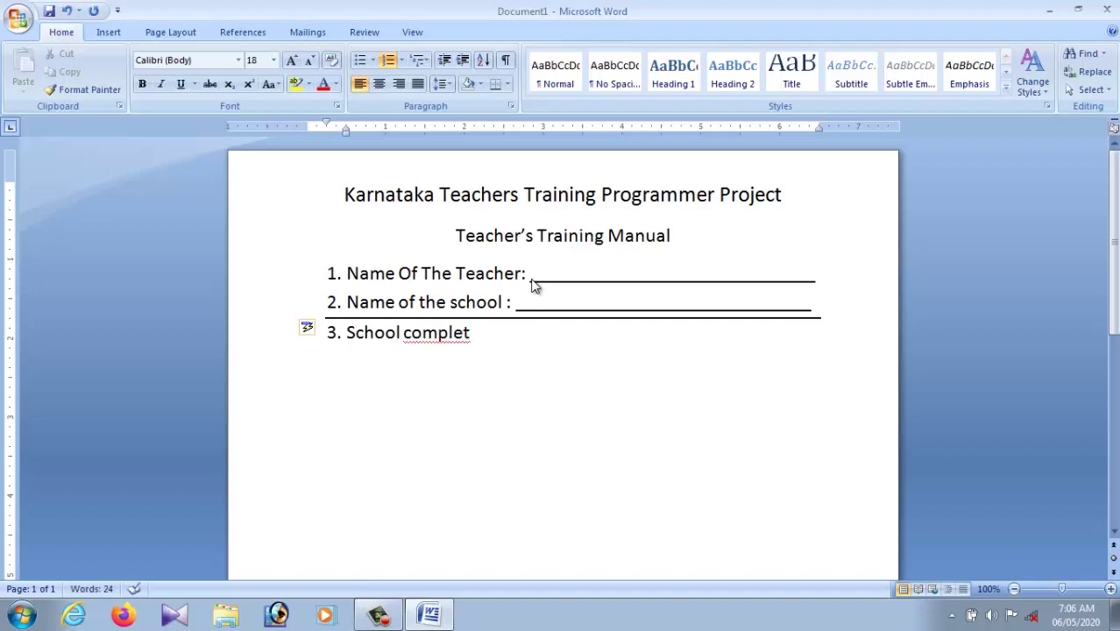
{"action": "type", "text": " adde"}
Step: Finish item 3 as 'School complete address :', fix 'complet' to 'complete', and add a one-line underline
{"action": "key", "text": "BackSpace"}
{"action": "type", "text": "re"}
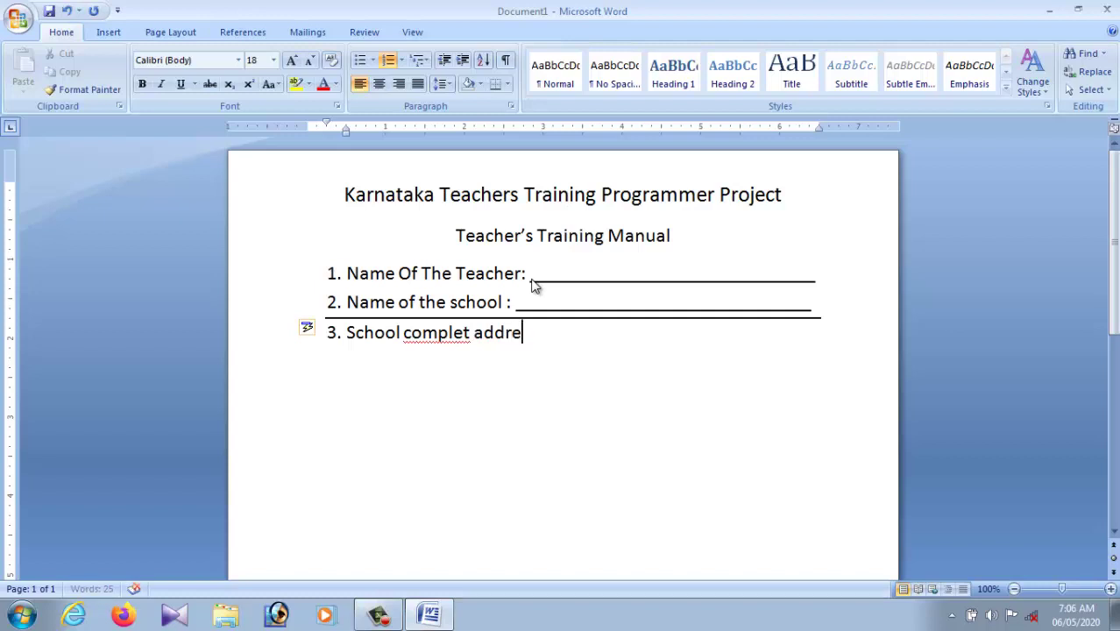
{"action": "type", "text": "ss"}
{"action": "right_click", "coordinate": [436, 341]}
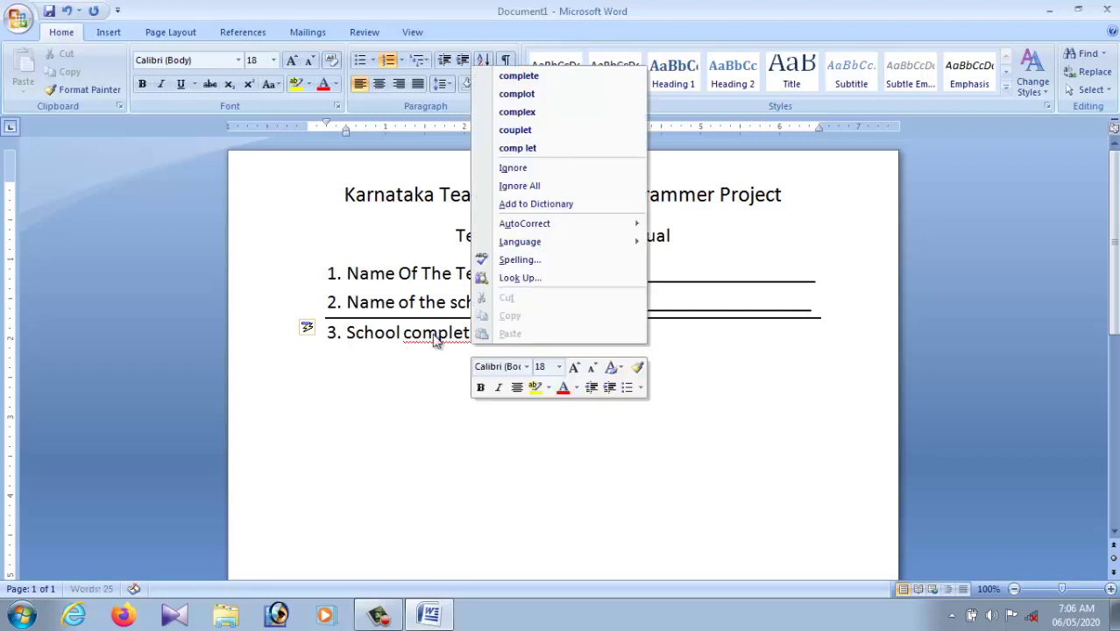
{"action": "left_click", "coordinate": [568, 77]}
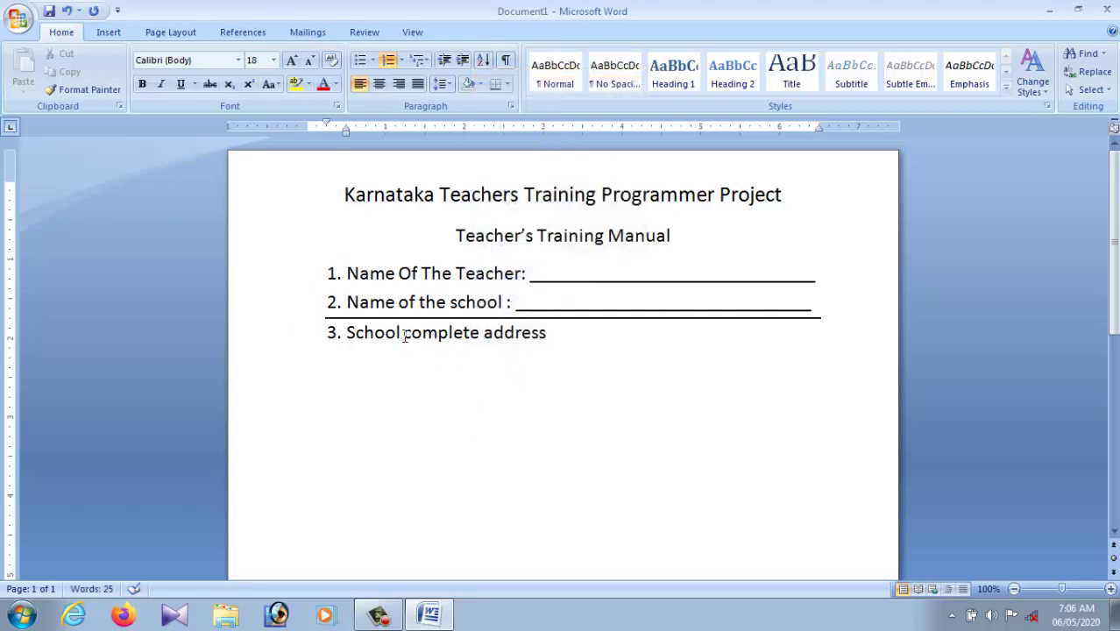
{"action": "left_click", "coordinate": [557, 335]}
{"action": "type", "text": ":"}
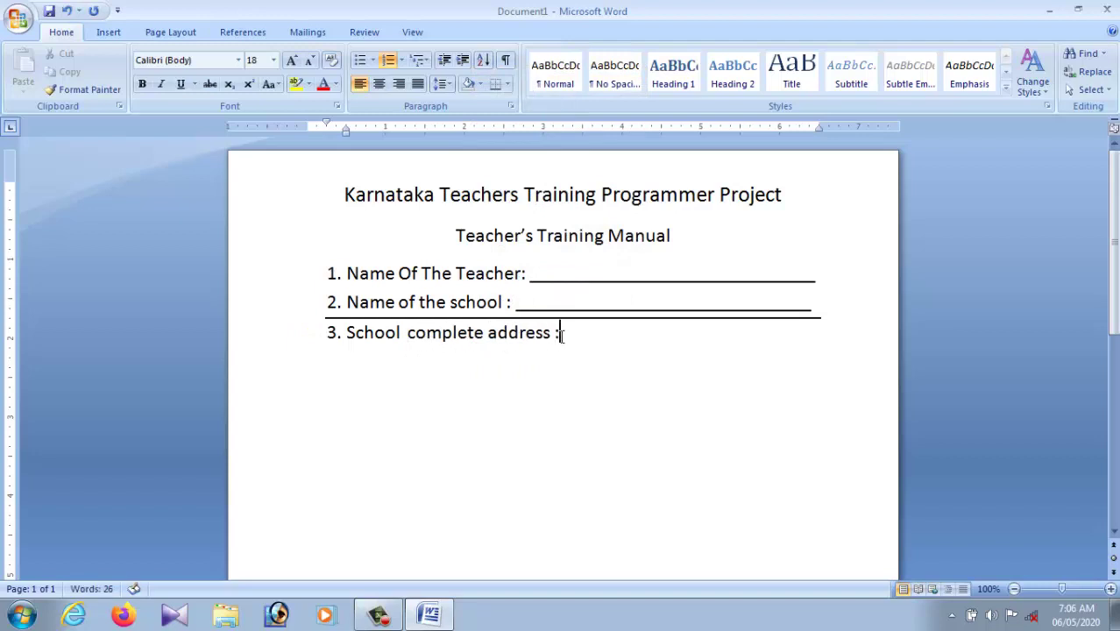
{"action": "type", "text": "______________________________"}
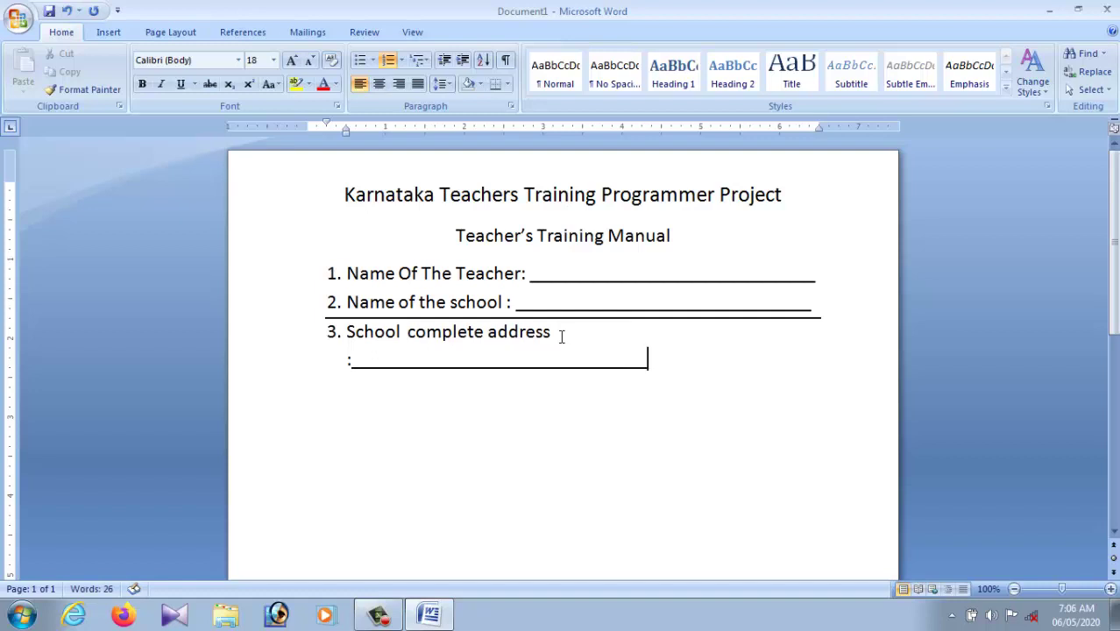
{"action": "key", "text": "BackSpace"}
{"action": "key", "text": "BackSpace"}
{"action": "key", "text": "BackSpace"}
{"action": "key", "text": "BackSpace"}
{"action": "key", "text": "BackSpace"}
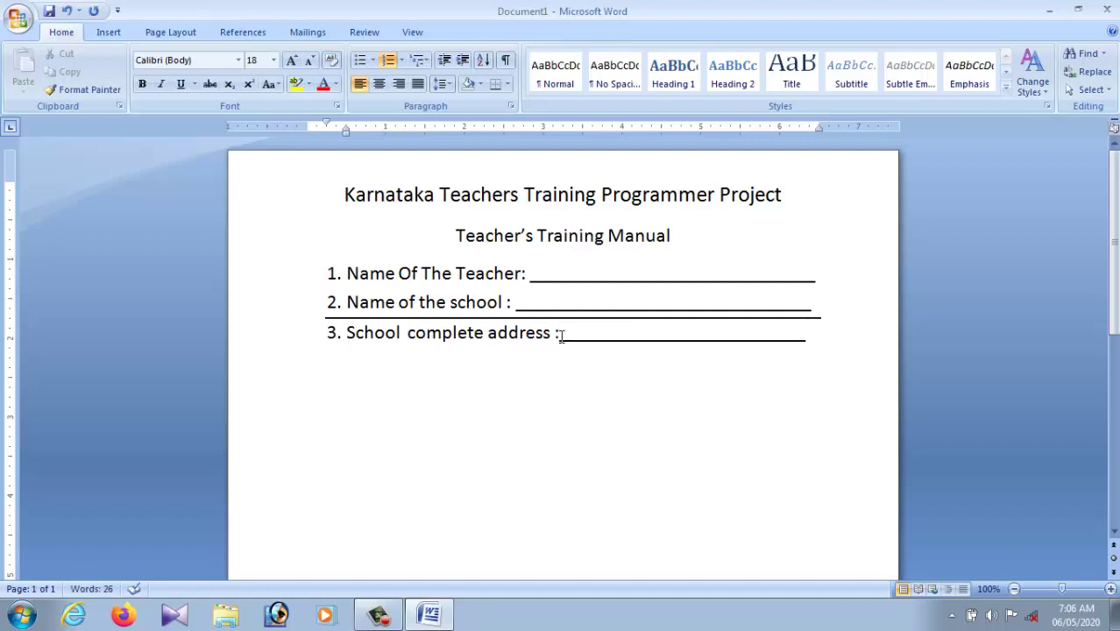
Step: Fill item 4 with two full-width underscore lines, then start item 5
{"action": "key", "text": "Return"}
{"action": "type", "text": "___________________"}
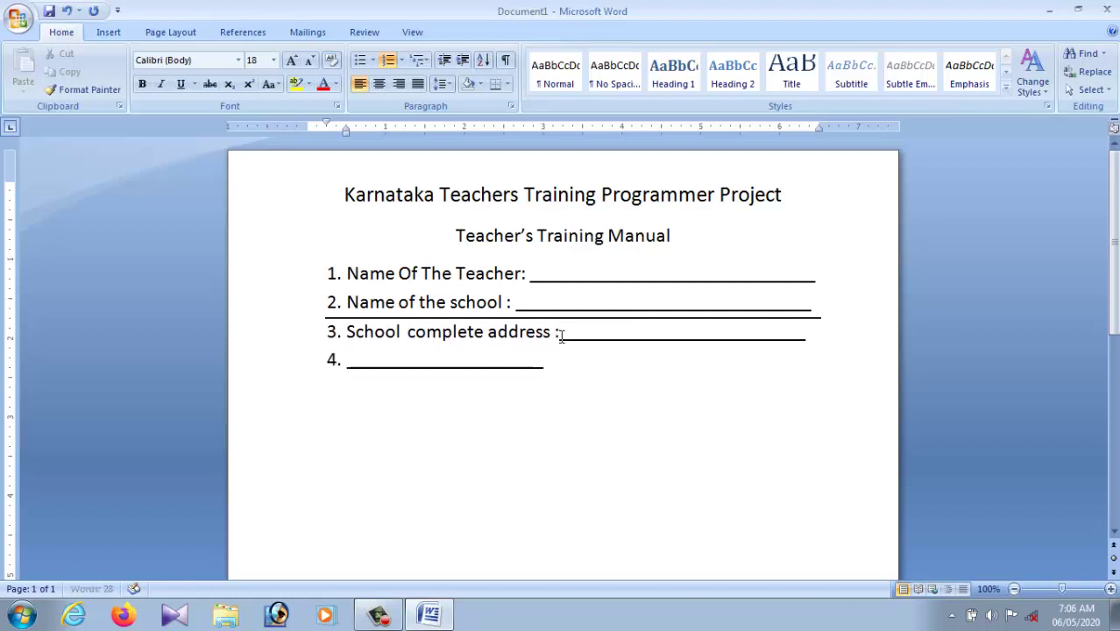
{"action": "type", "text": "_______________________"}
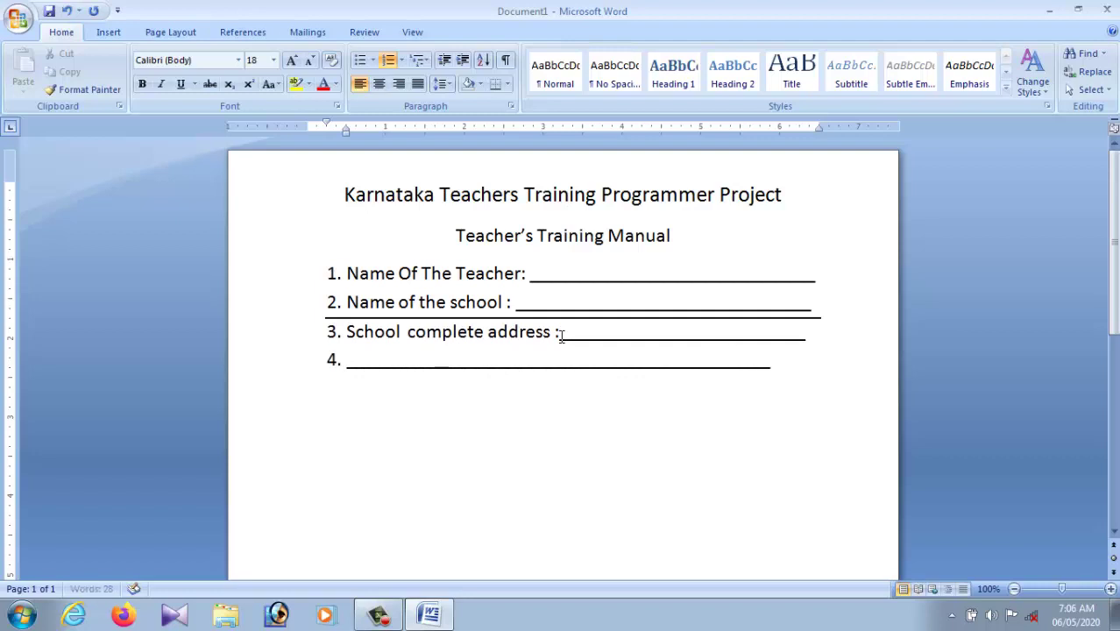
{"action": "type", "text": "____"}
{"action": "type", "text": "___________________"}
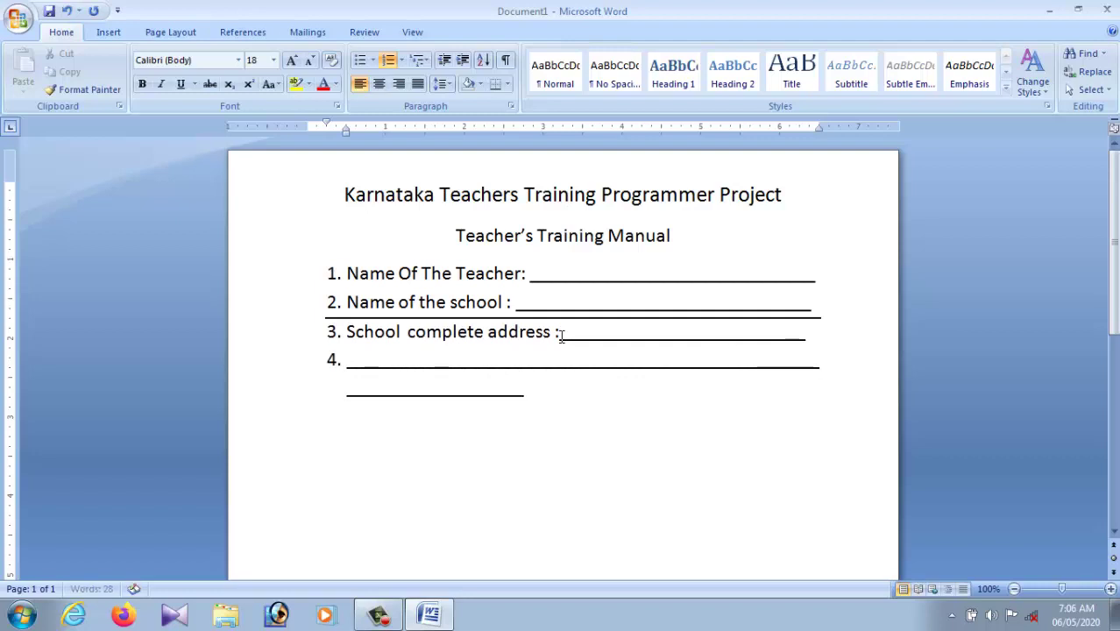
{"action": "type", "text": "________________________"}
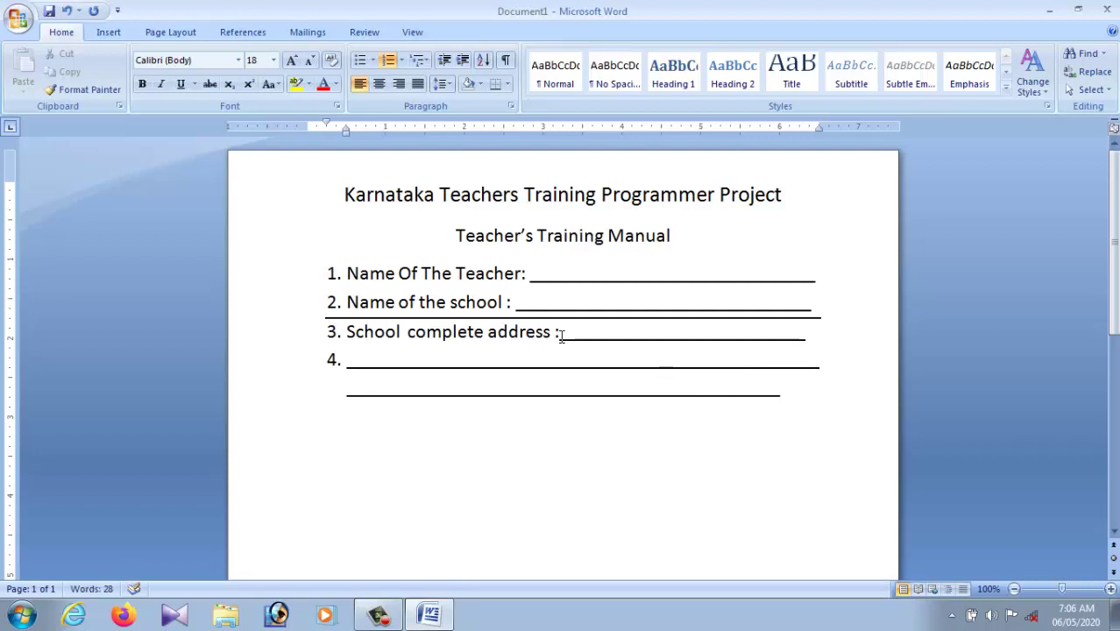
{"action": "type", "text": "____"}
{"action": "key", "text": "Return"}
Step: Make item 5 'Contact number :' with a one-line underline and no empty item 6
{"action": "type", "text": "C"}
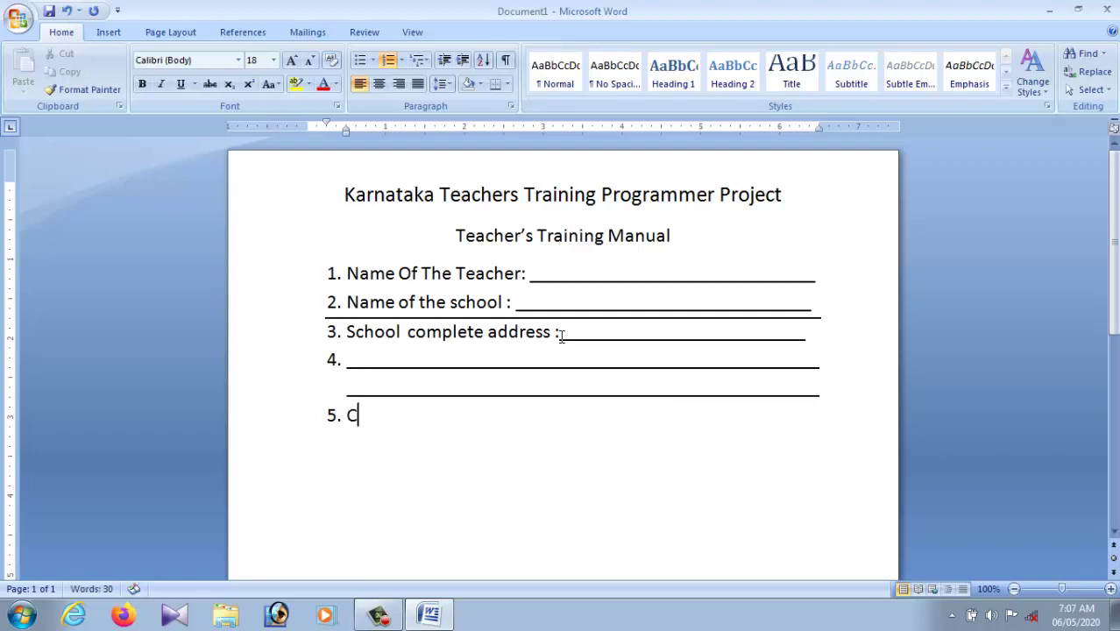
{"action": "type", "text": "o"}
{"action": "type", "text": "nt"}
{"action": "type", "text": "act n"}
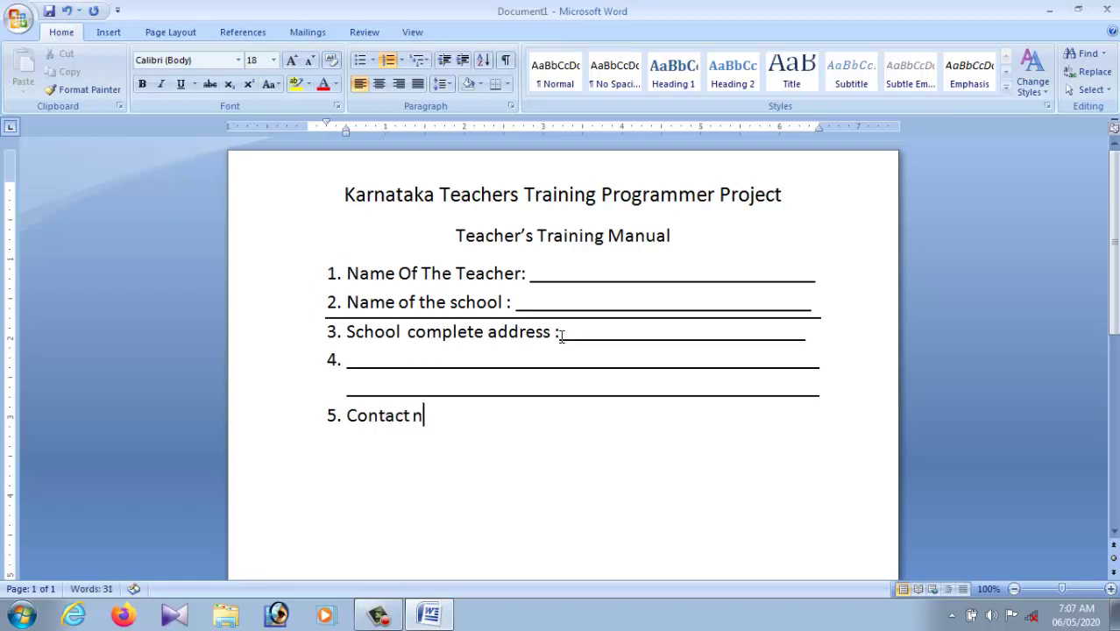
{"action": "type", "text": "umber "}
{"action": "type", "text": ":"}
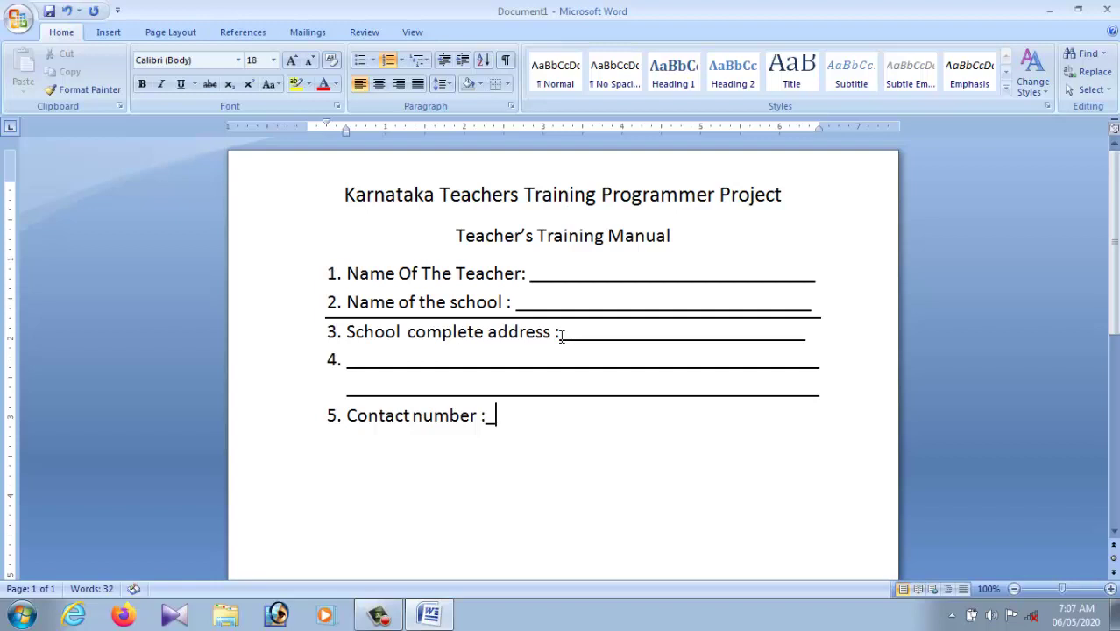
{"action": "type", "text": "__________________________________"}
{"action": "key", "text": "BackSpace"}
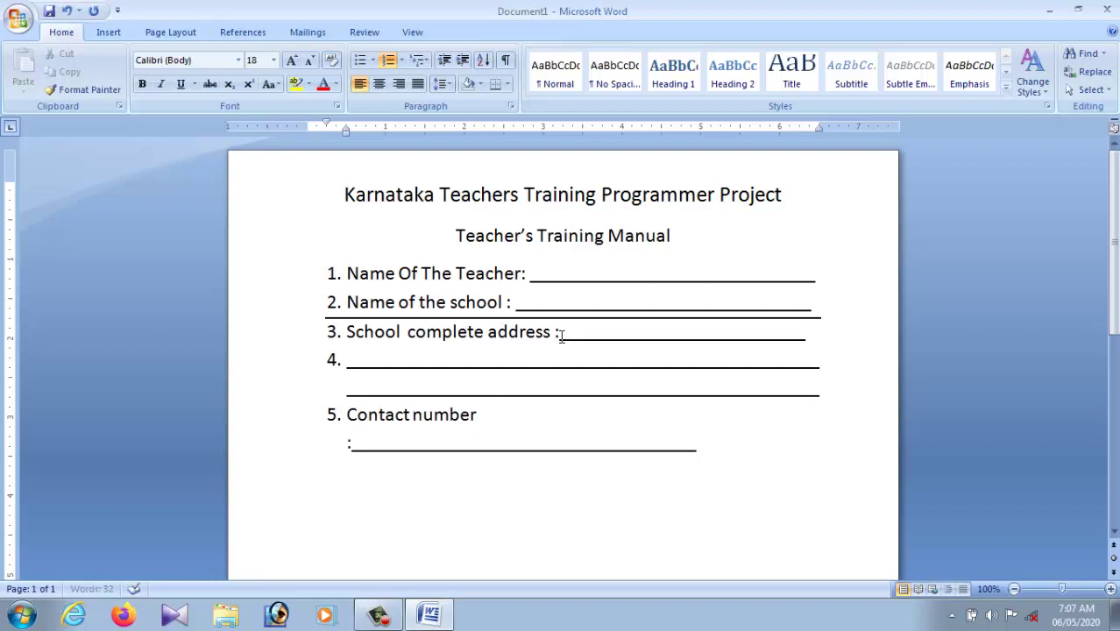
{"action": "key", "text": "BackSpace"}
{"action": "key", "text": "BackSpace"}
{"action": "key", "text": "BackSpace"}
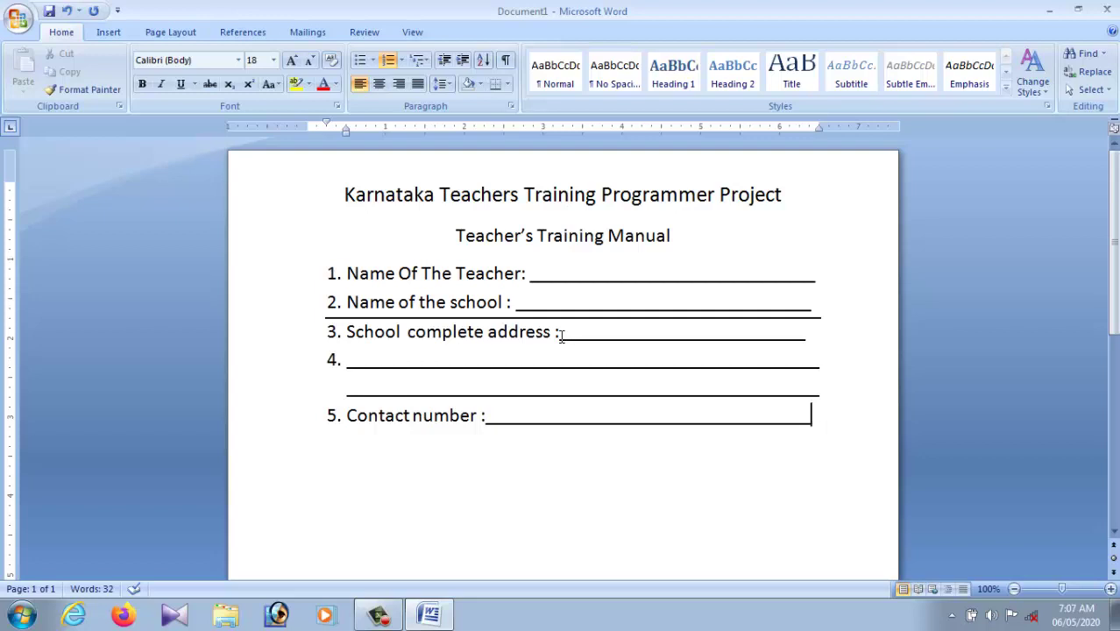
{"action": "key", "text": "Return"}
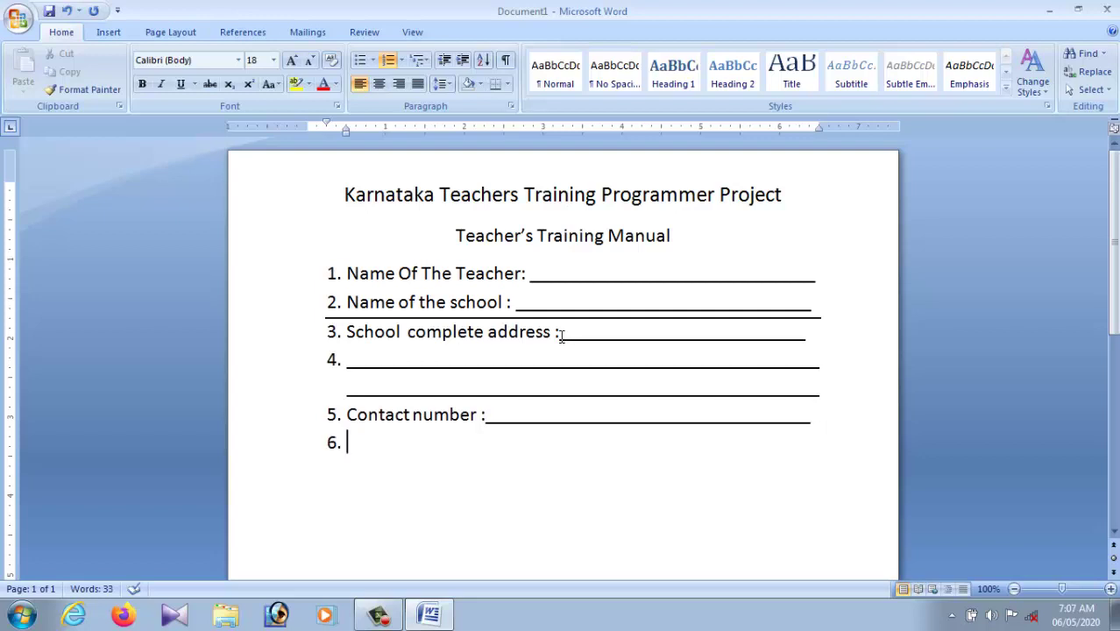
{"action": "key", "text": "BackSpace"}
Step: Insert an unnumbered, unindented blank line after item 2
{"action": "left_click", "coordinate": [839, 310]}
{"action": "key", "text": "Return"}
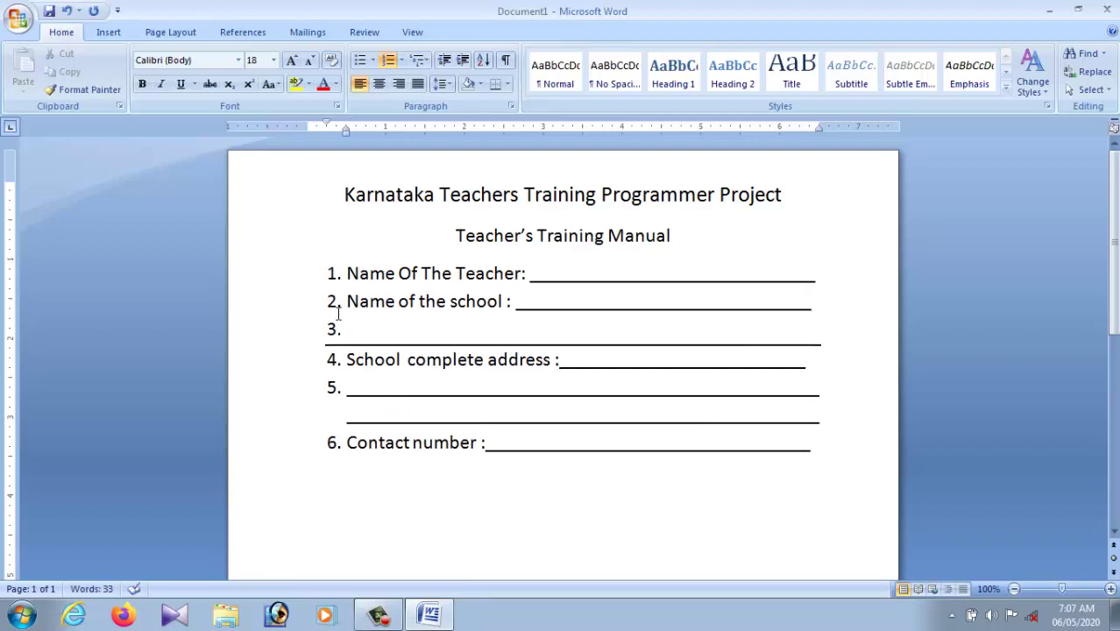
{"action": "key", "text": "BackSpace"}
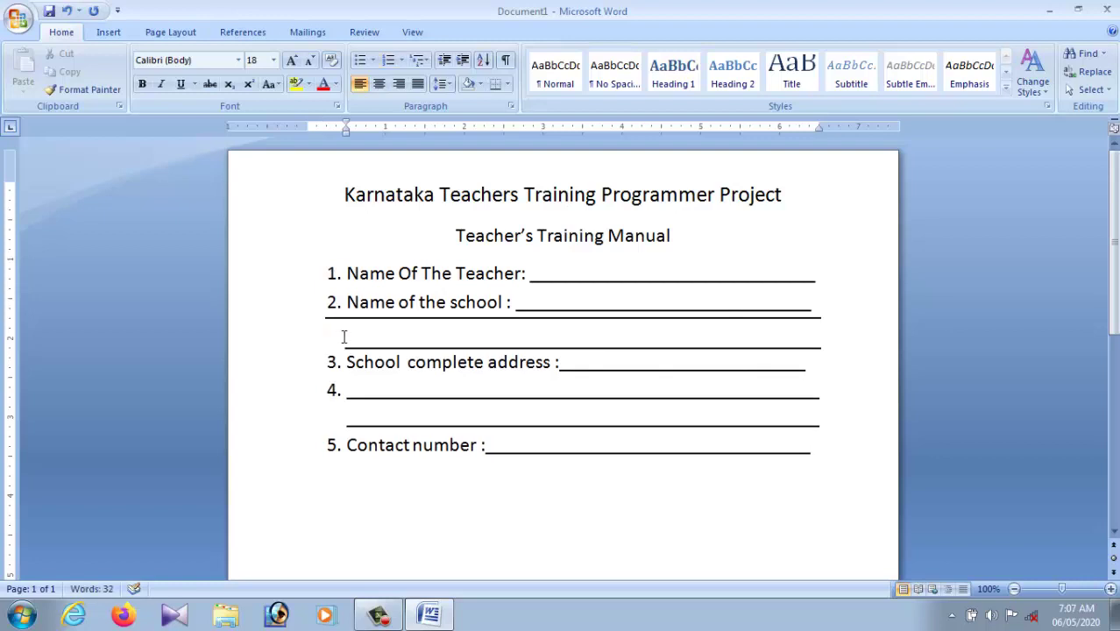
{"action": "left_click", "coordinate": [821, 307]}
{"action": "key", "text": "Return"}
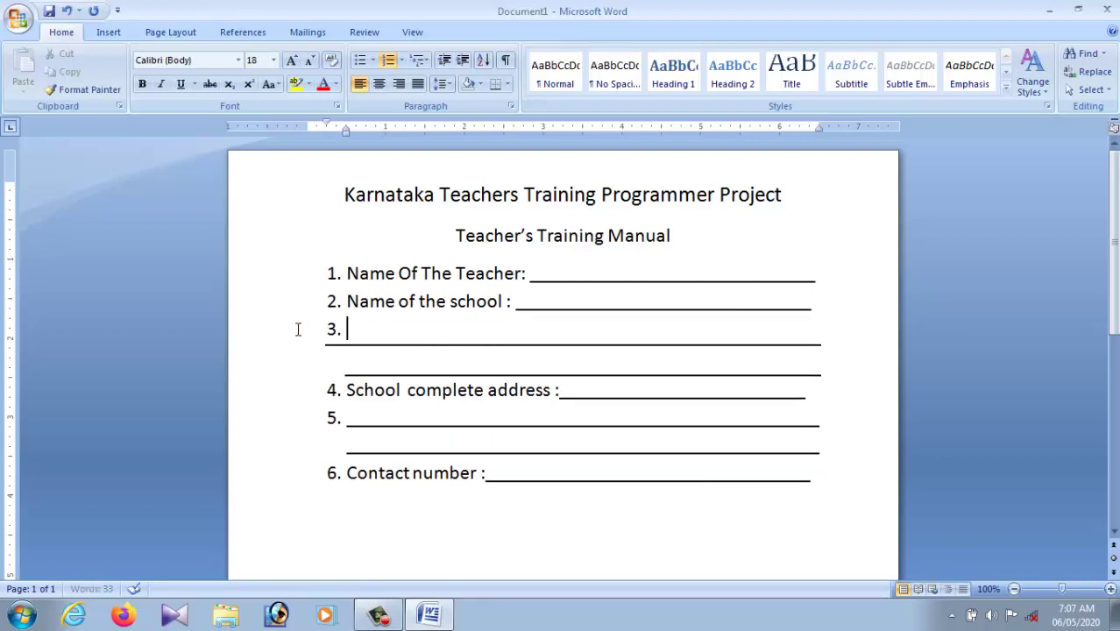
{"action": "left_click_drag", "start_coordinate": [351, 331], "coordinate": [363, 333]}
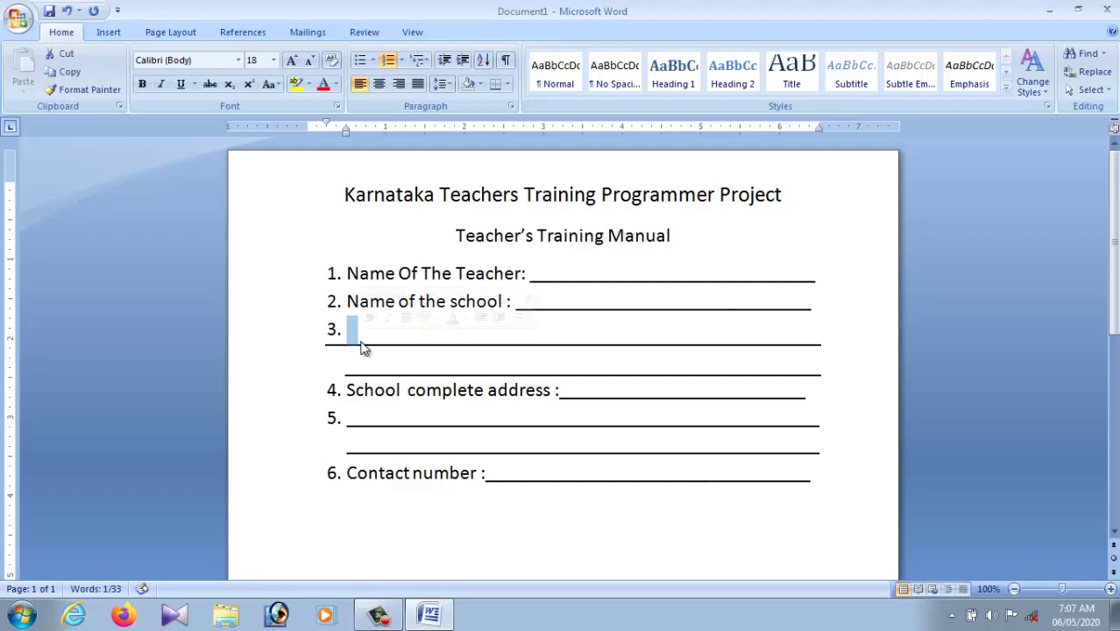
{"action": "key", "text": "BackSpace"}
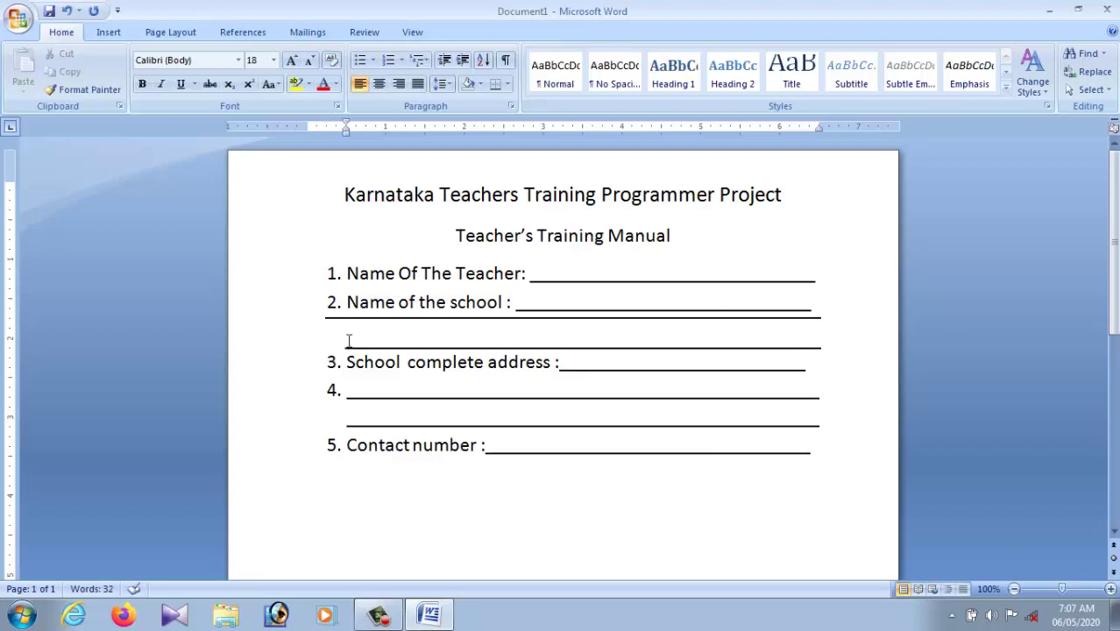
{"action": "key", "text": "BackSpace"}
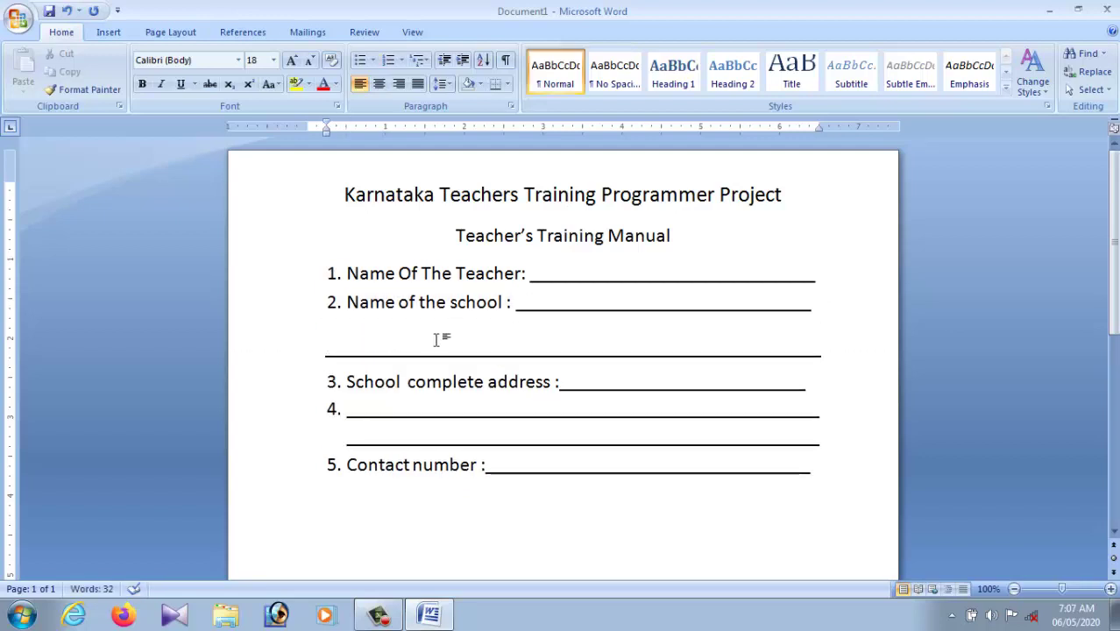
Step: Remove the number from the empty item 4 so Contact number becomes item 4
{"action": "left_click", "coordinate": [344, 408]}
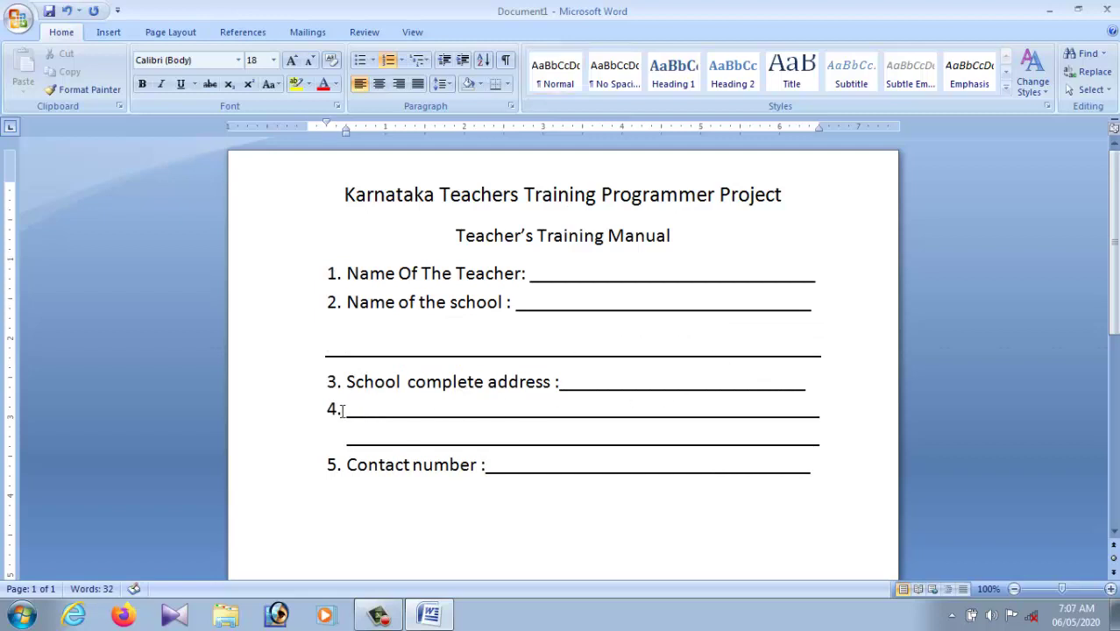
{"action": "left_click", "coordinate": [317, 411]}
{"action": "left_click_drag", "start_coordinate": [343, 443], "coordinate": [330, 467]}
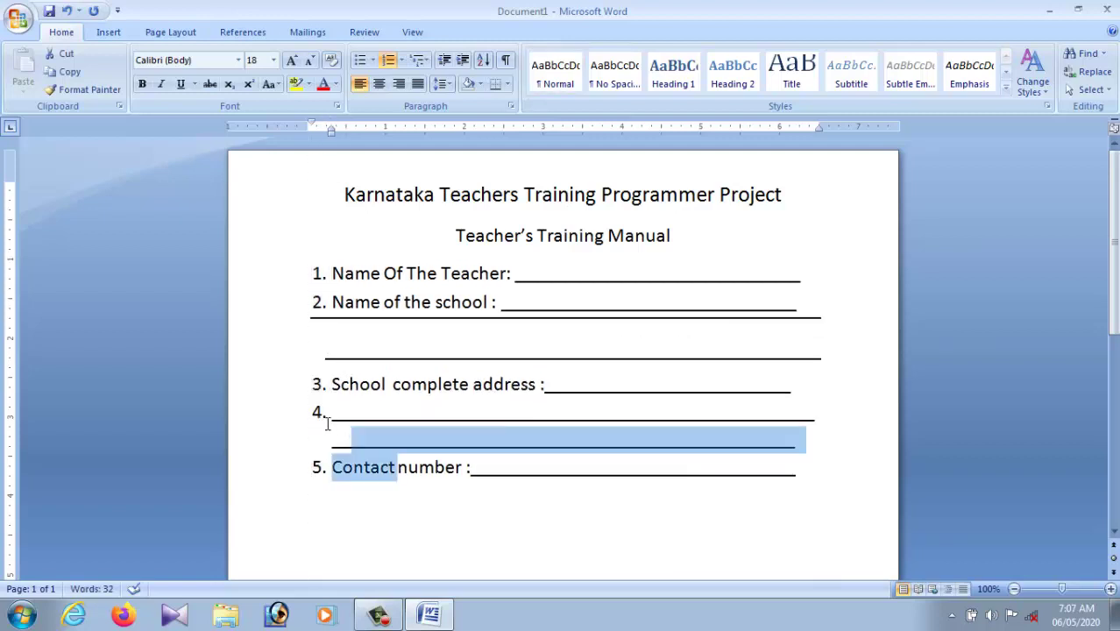
{"action": "left_click", "coordinate": [320, 412]}
{"action": "left_click_drag", "start_coordinate": [320, 412], "coordinate": [337, 416]}
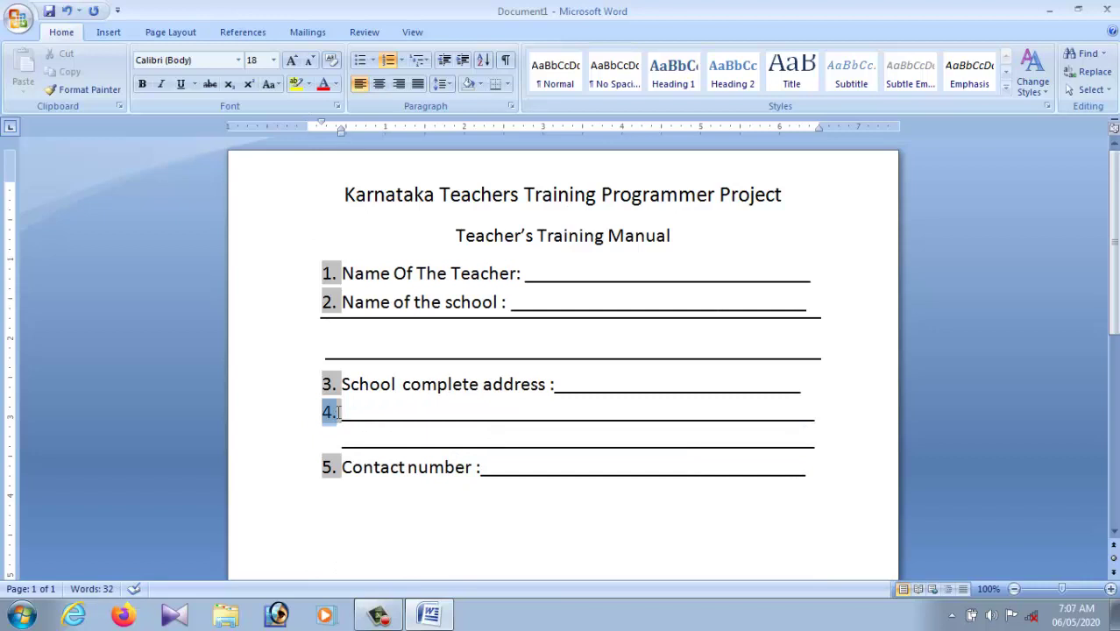
{"action": "left_click", "coordinate": [339, 411]}
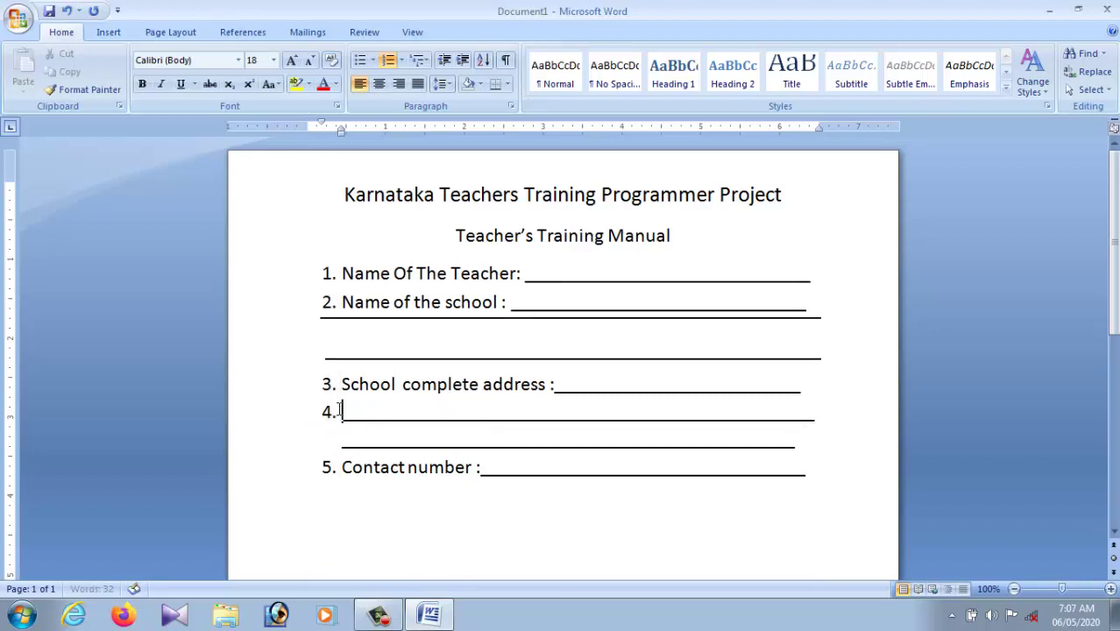
{"action": "key", "text": "BackSpace"}
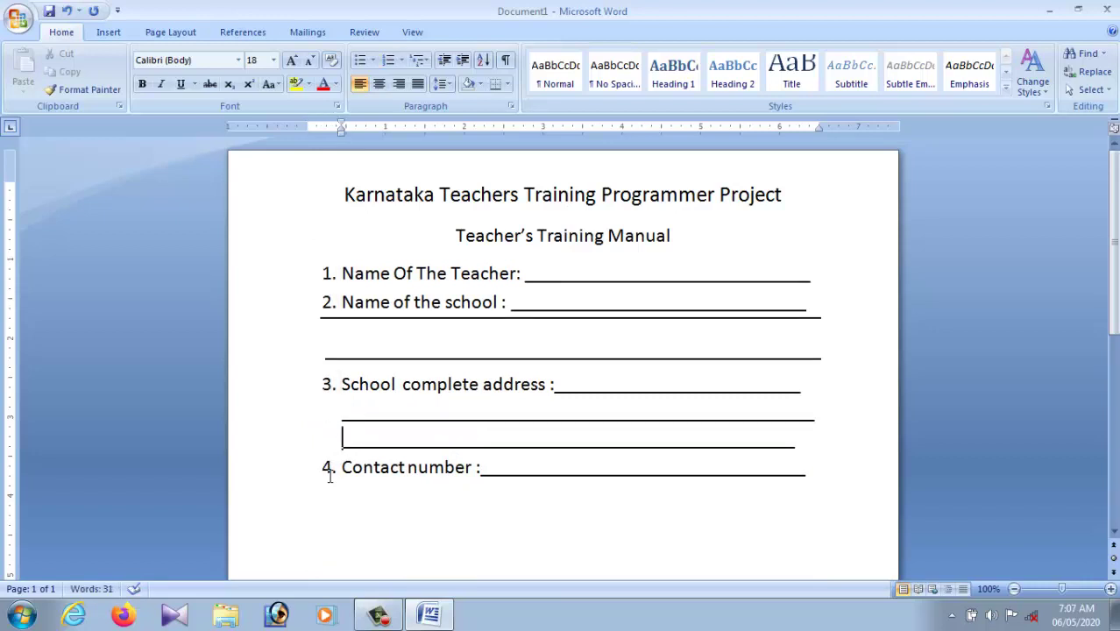
{"action": "left_click", "coordinate": [329, 476]}
{"action": "left_click", "coordinate": [526, 493]}
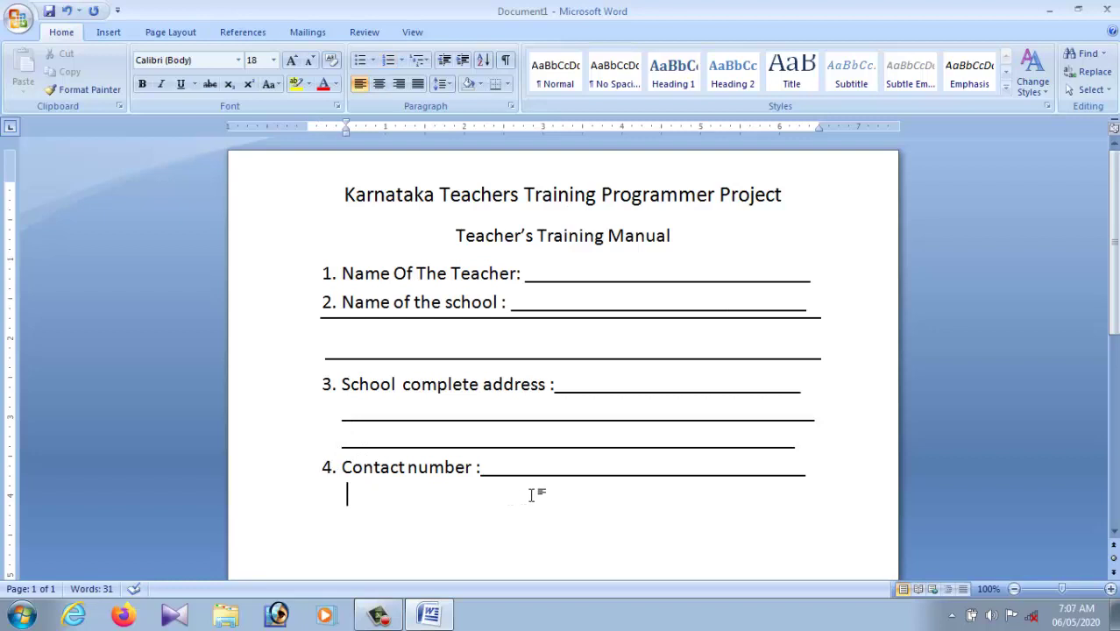
{"action": "left_click", "coordinate": [803, 390]}
Step: Justify the whole numbered list and insert a new empty item 3 after item 2
{"action": "left_click_drag", "start_coordinate": [319, 269], "coordinate": [771, 508]}
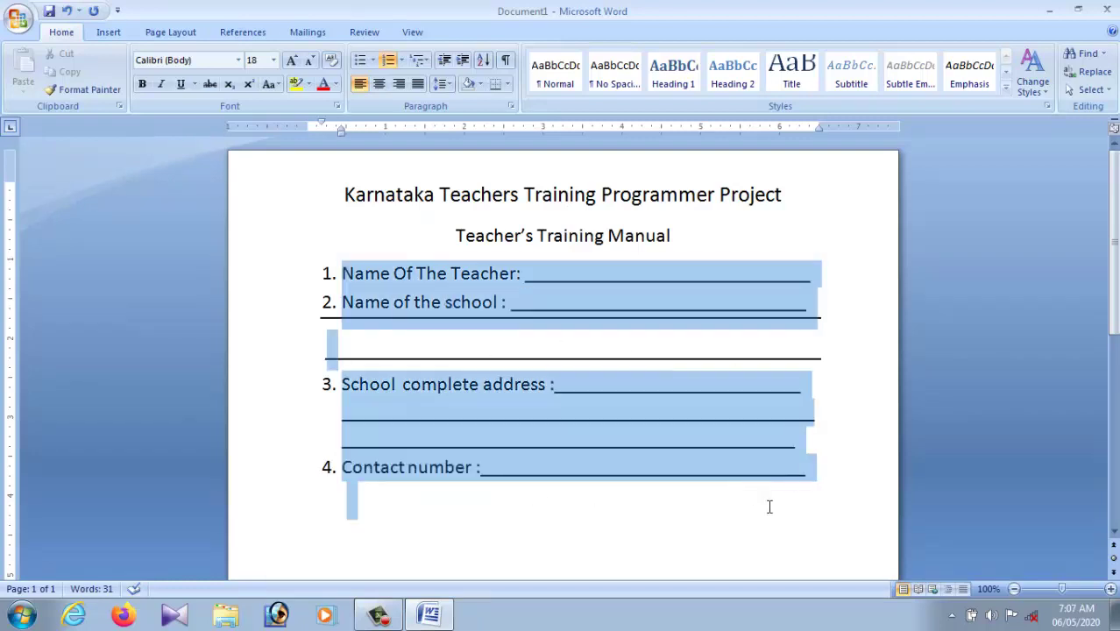
{"action": "left_click", "coordinate": [419, 84]}
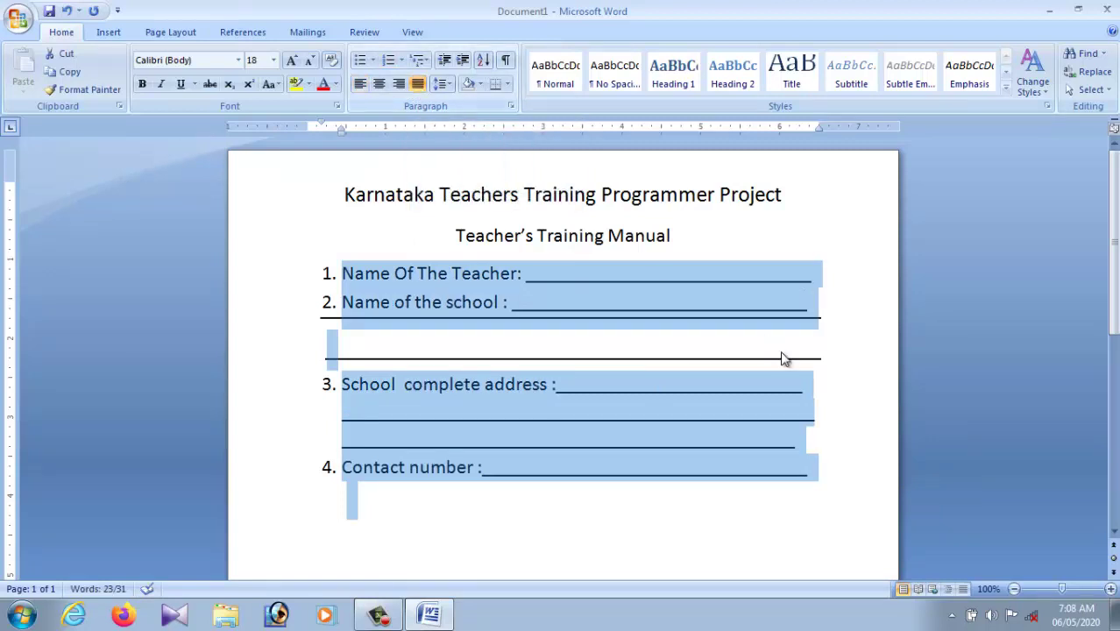
{"action": "left_click", "coordinate": [843, 384]}
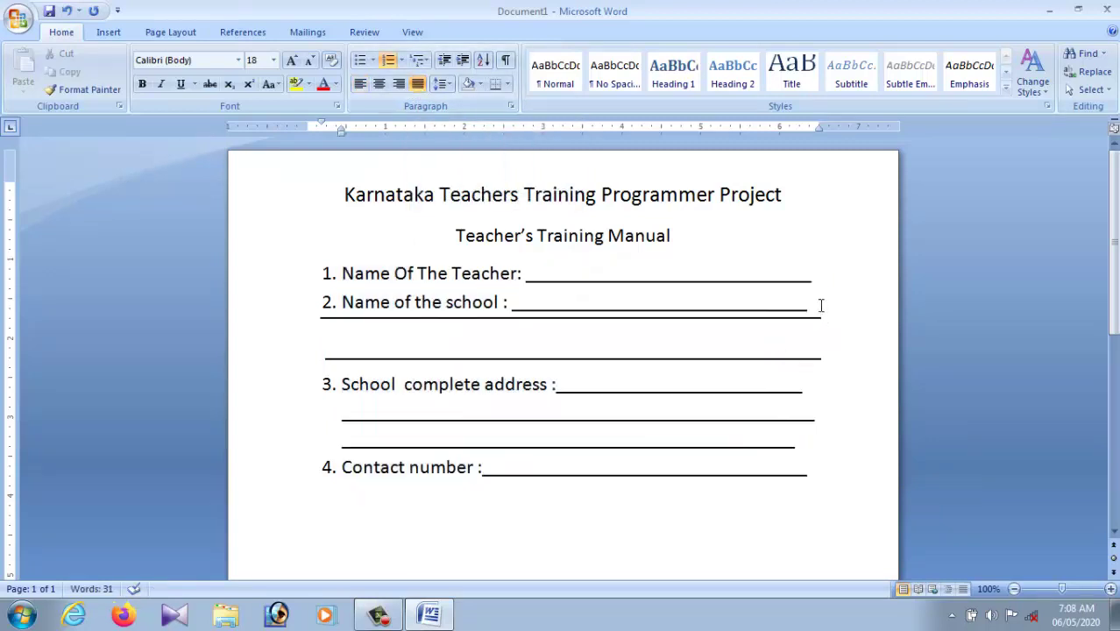
{"action": "key", "text": "Return"}
Step: Replace the extra empty lines with one unnumbered blank line under the school name
{"action": "left_click", "coordinate": [329, 329]}
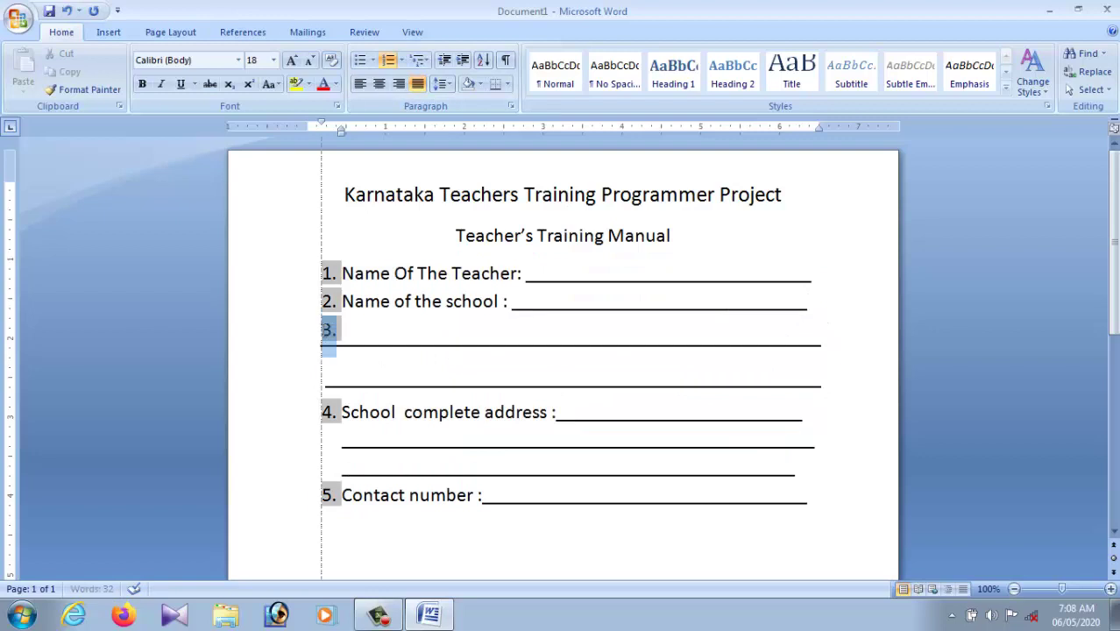
{"action": "left_click", "coordinate": [342, 333]}
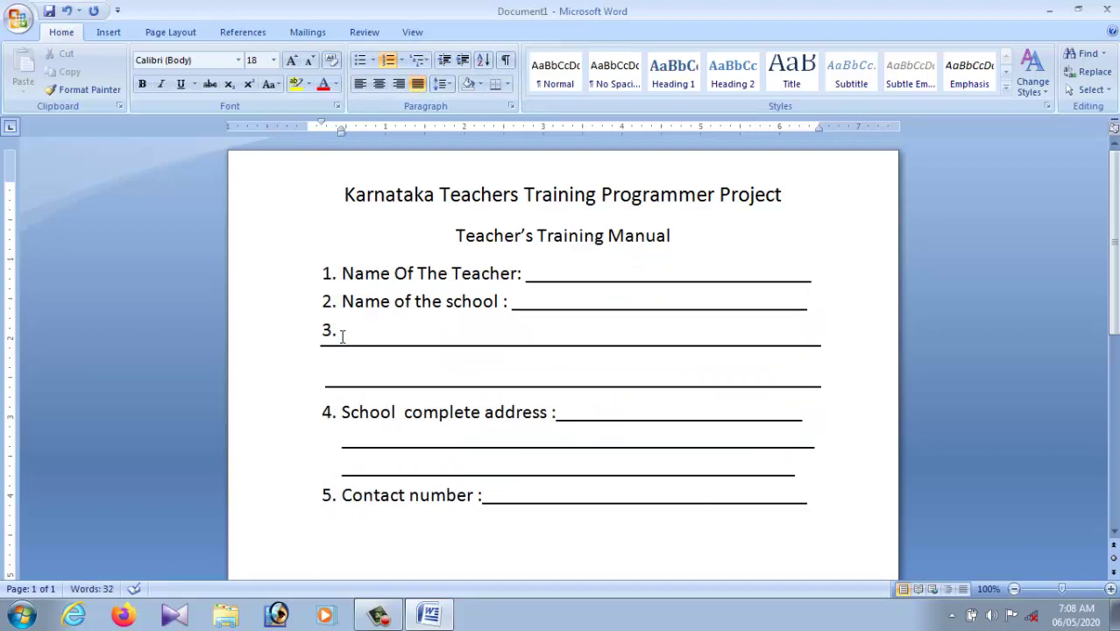
{"action": "left_click", "coordinate": [389, 58]}
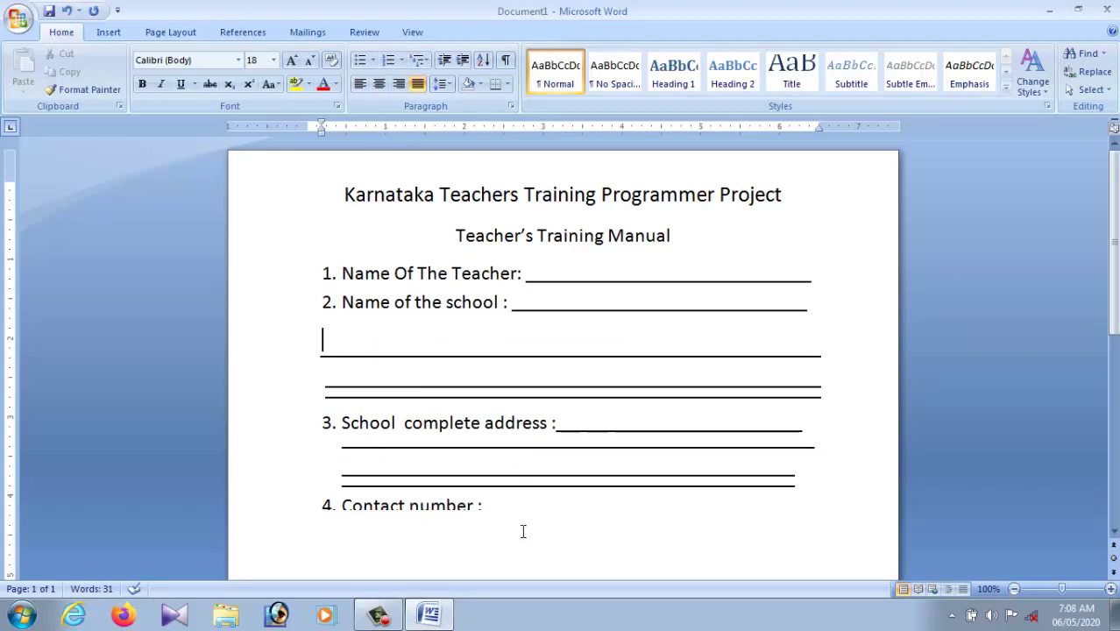
{"action": "left_click", "coordinate": [840, 385]}
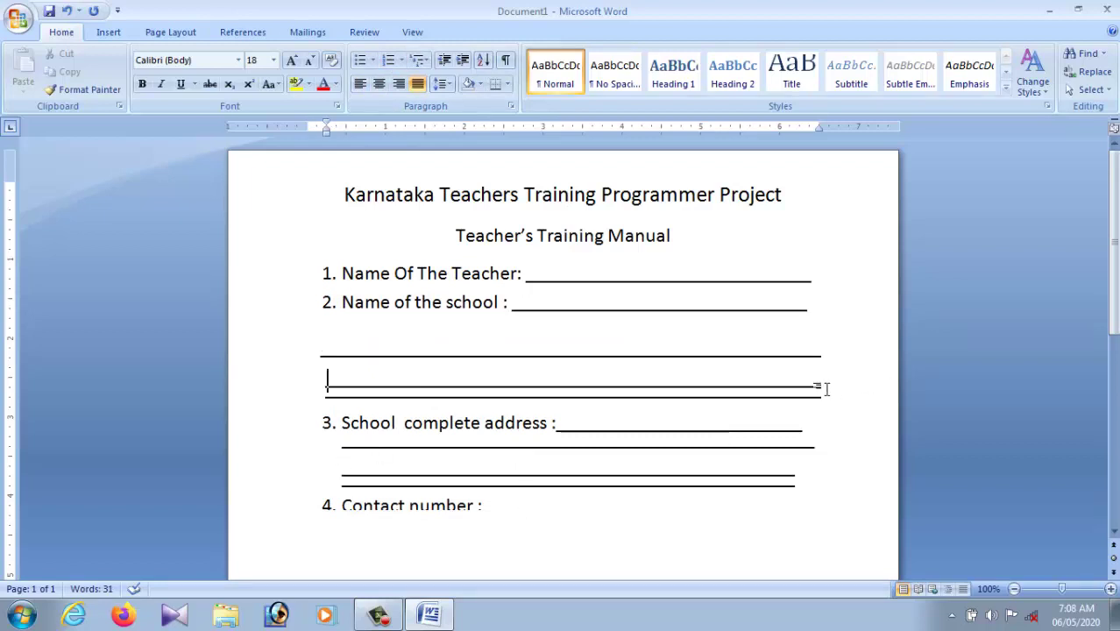
{"action": "key", "text": "Return"}
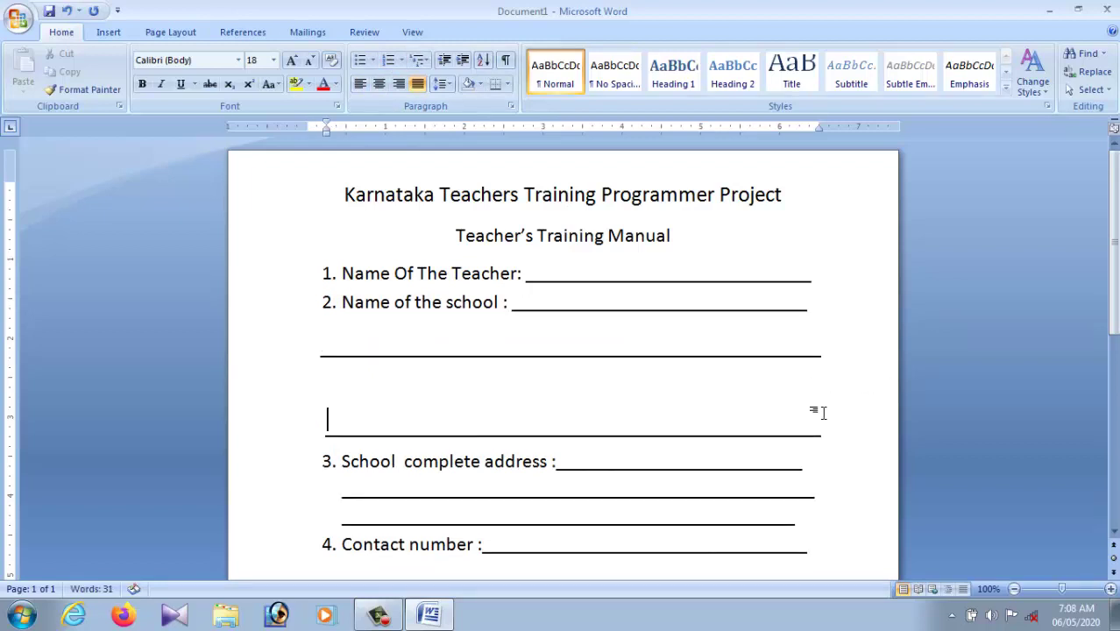
{"action": "left_click", "coordinate": [821, 461]}
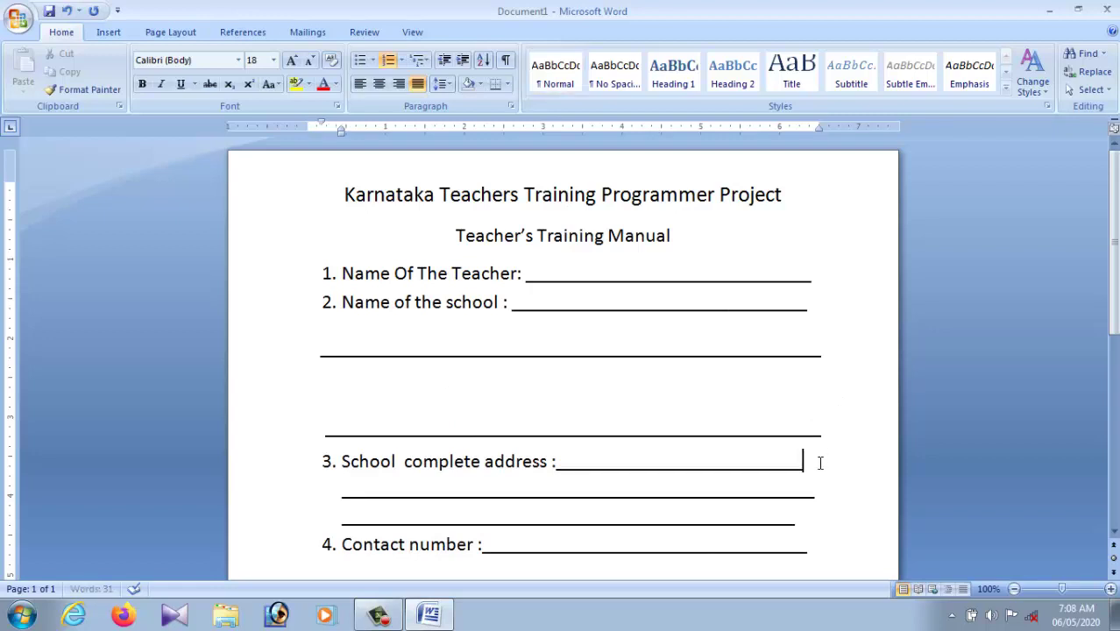
{"action": "left_click", "coordinate": [731, 402]}
{"action": "key", "text": "BackSpace"}
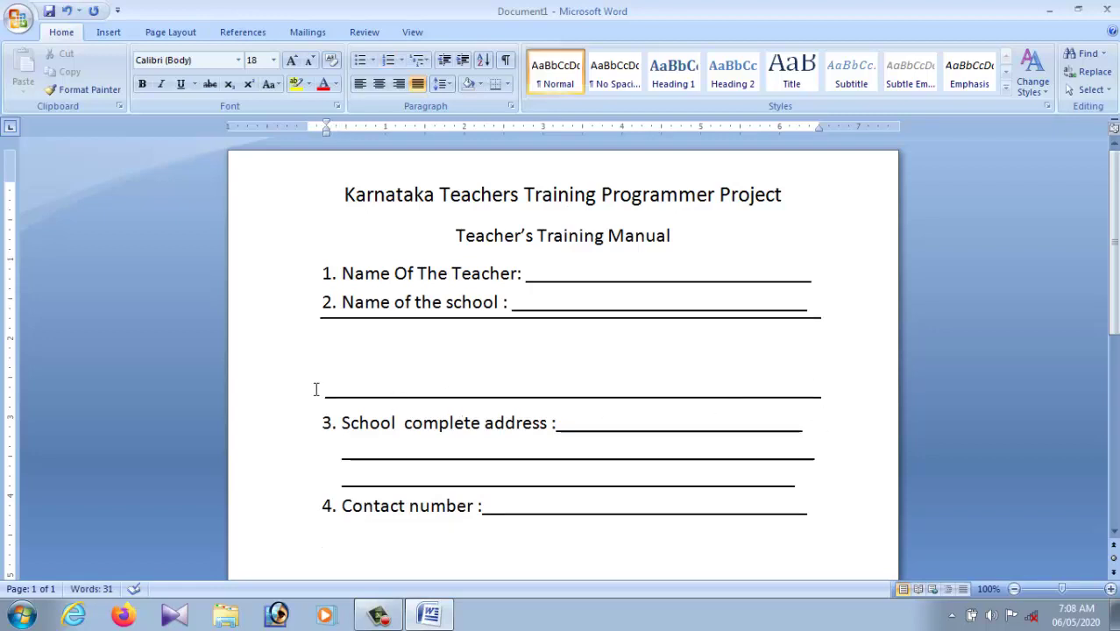
{"action": "left_click", "coordinate": [335, 390]}
{"action": "key", "text": "BackSpace"}
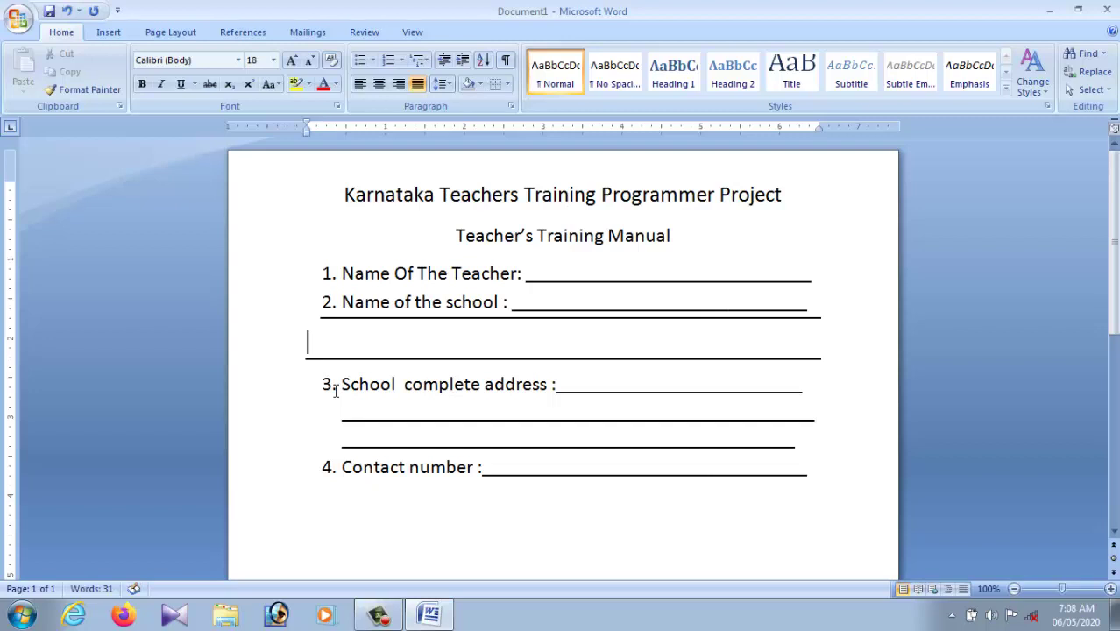
{"action": "key", "text": "BackSpace"}
{"action": "key", "text": "Return"}
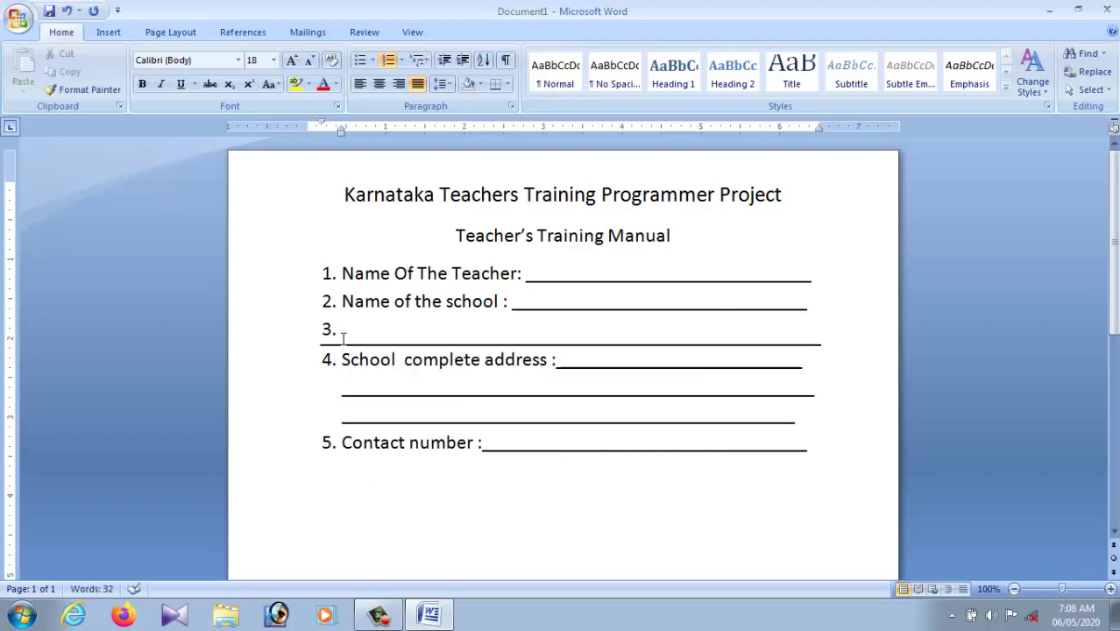
{"action": "left_click", "coordinate": [388, 59]}
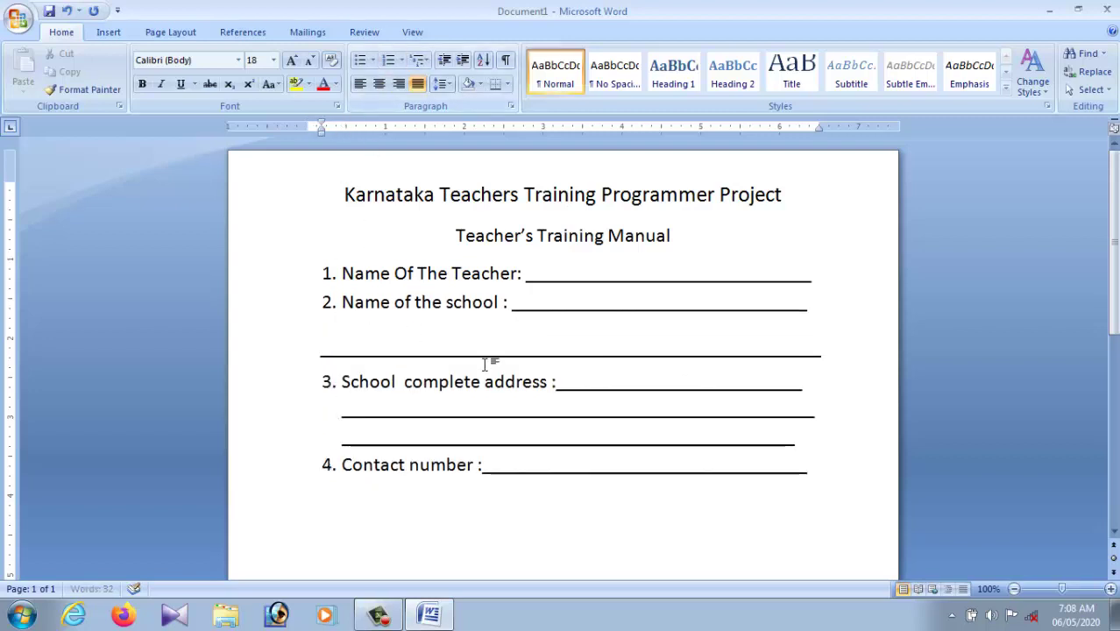
Step: Extend both address underlines with extra underscores so their ends line up
{"action": "left_click", "coordinate": [811, 305]}
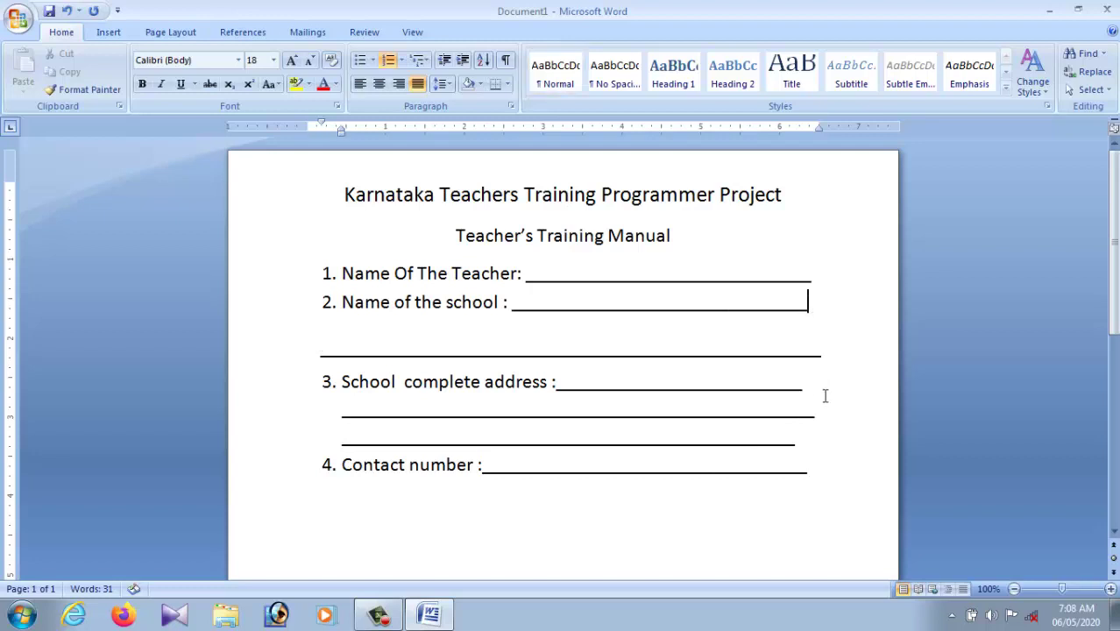
{"action": "left_click", "coordinate": [807, 389]}
{"action": "type", "text": "___"}
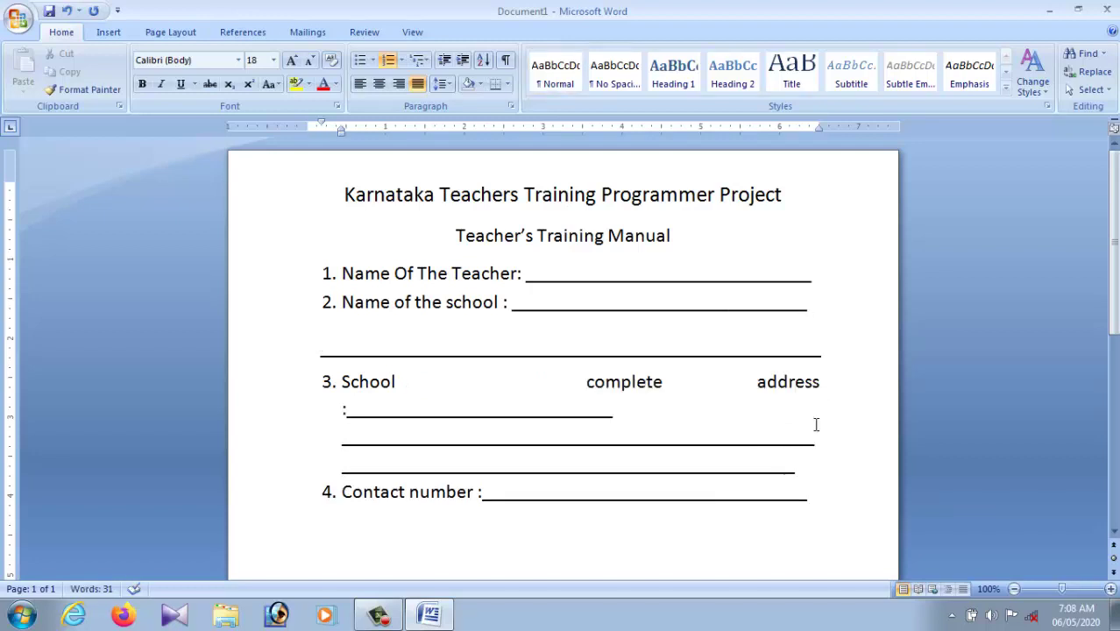
{"action": "key", "text": "BackSpace"}
{"action": "left_click", "coordinate": [797, 443]}
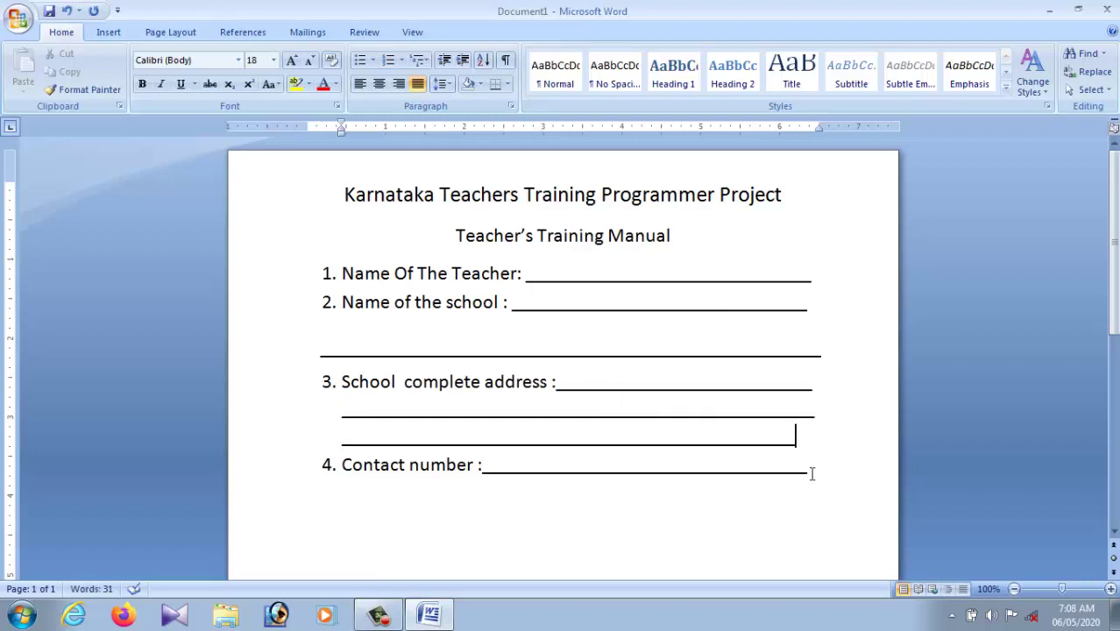
{"action": "type", "text": "___"}
{"action": "left_click", "coordinate": [822, 488]}
Step: Add blank lines below the Teacher's Training Manual subtitle
{"action": "left_click", "coordinate": [630, 509]}
{"action": "left_click", "coordinate": [707, 242]}
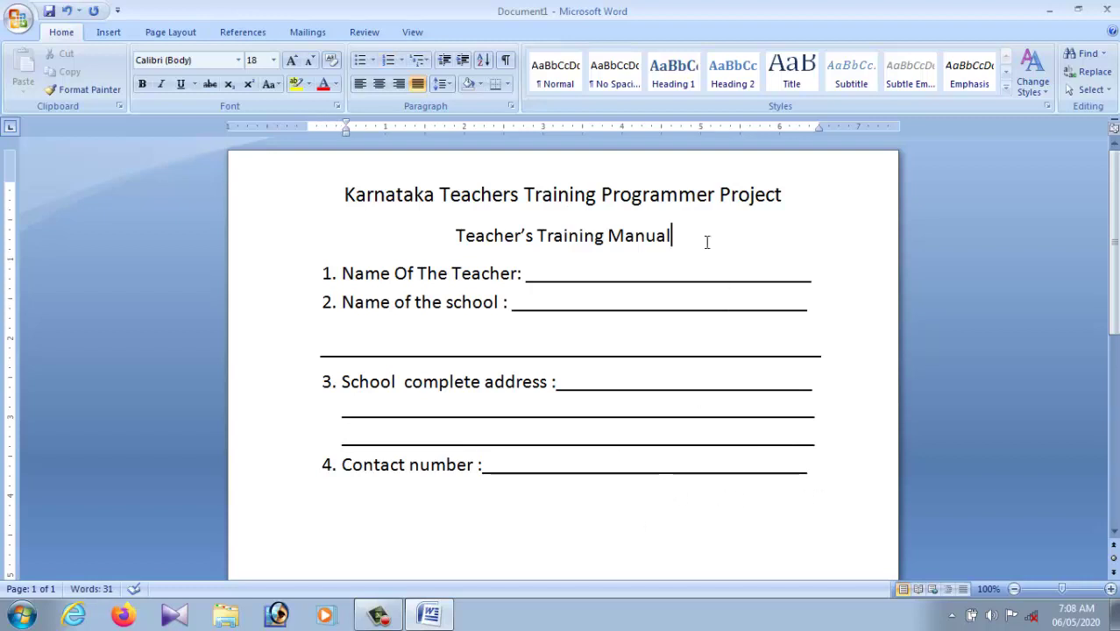
{"action": "key", "text": "Return"}
{"action": "key", "text": "Return"}
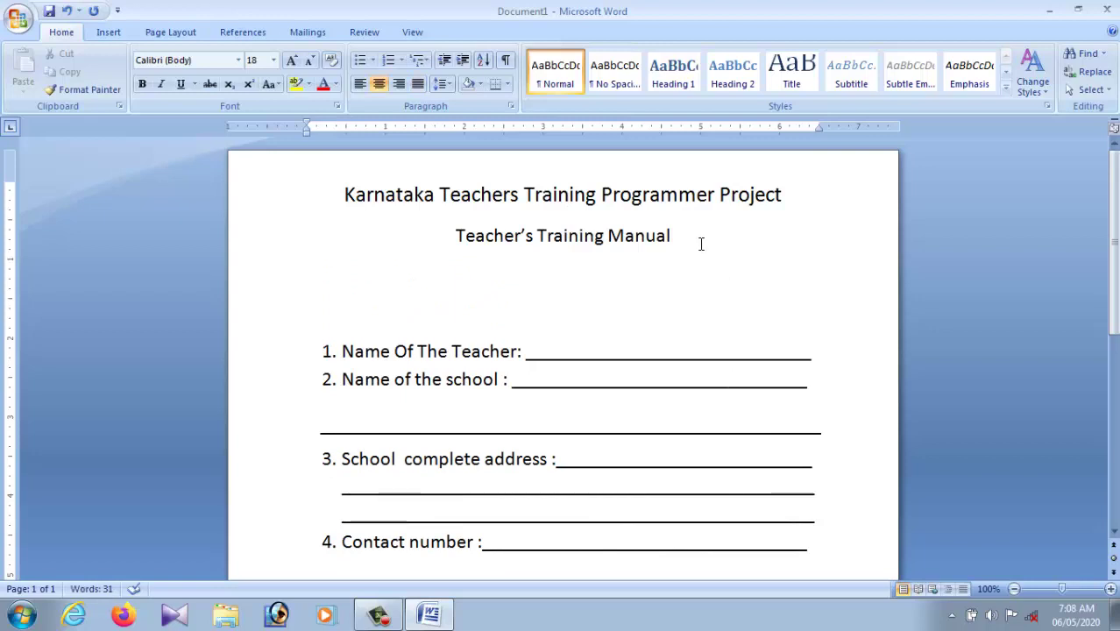
{"action": "key", "text": "Return"}
{"action": "scroll", "coordinate": [754, 313], "scroll_direction": "down", "scroll_amount": 1}
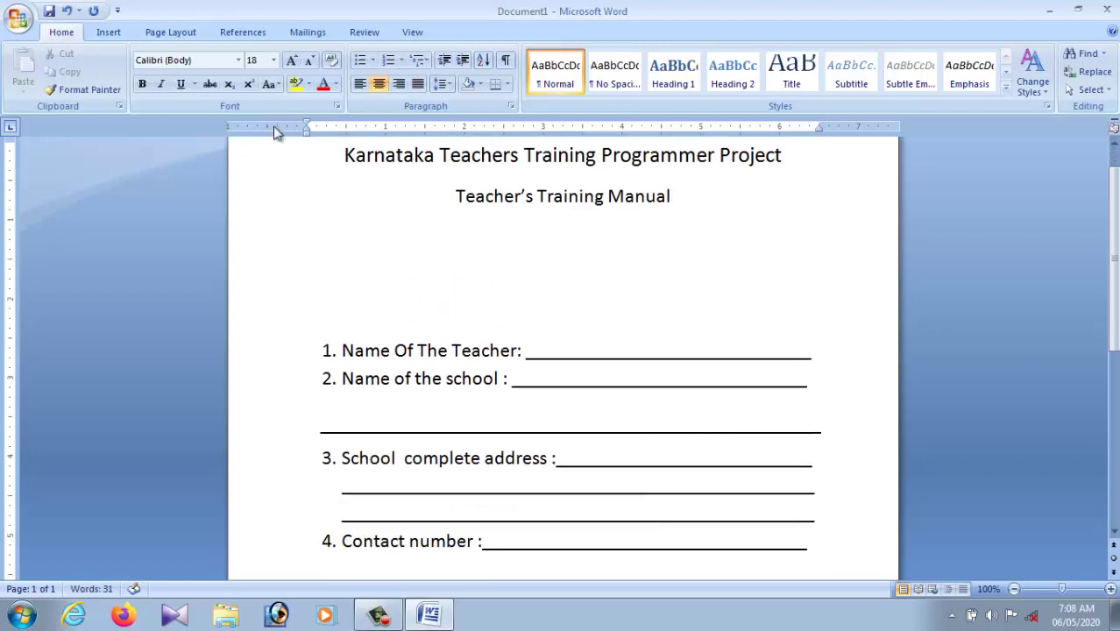
{"action": "left_click", "coordinate": [109, 32]}
Step: Draw a rectangle across the top of the page, flush with the page top
{"action": "left_click", "coordinate": [249, 70]}
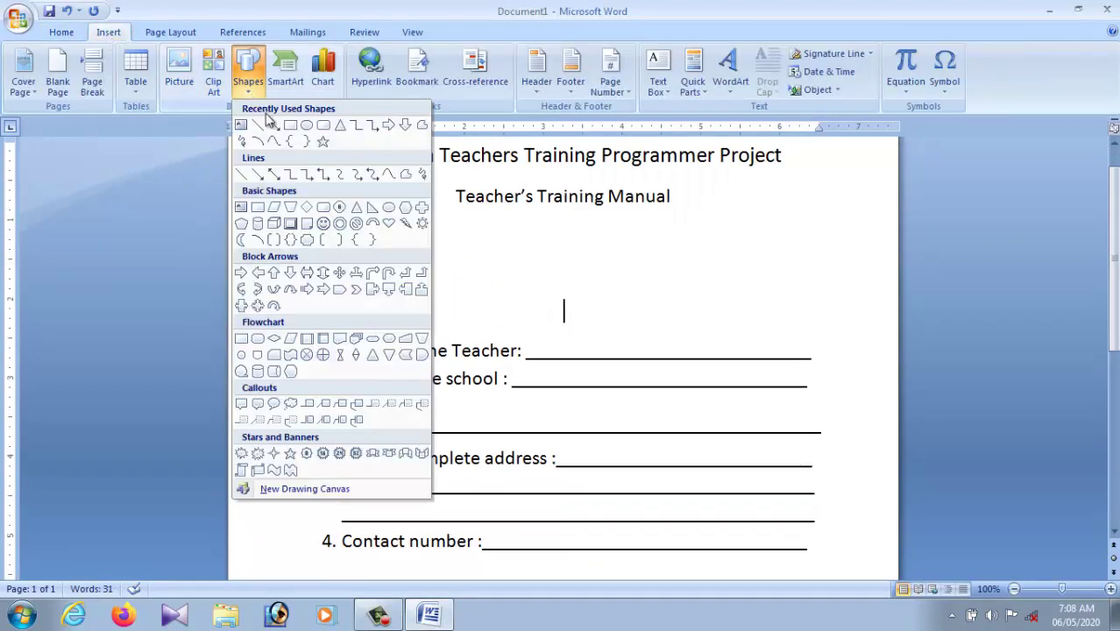
{"action": "left_click", "coordinate": [290, 124]}
{"action": "scroll", "coordinate": [263, 175], "scroll_direction": "up", "scroll_amount": 1}
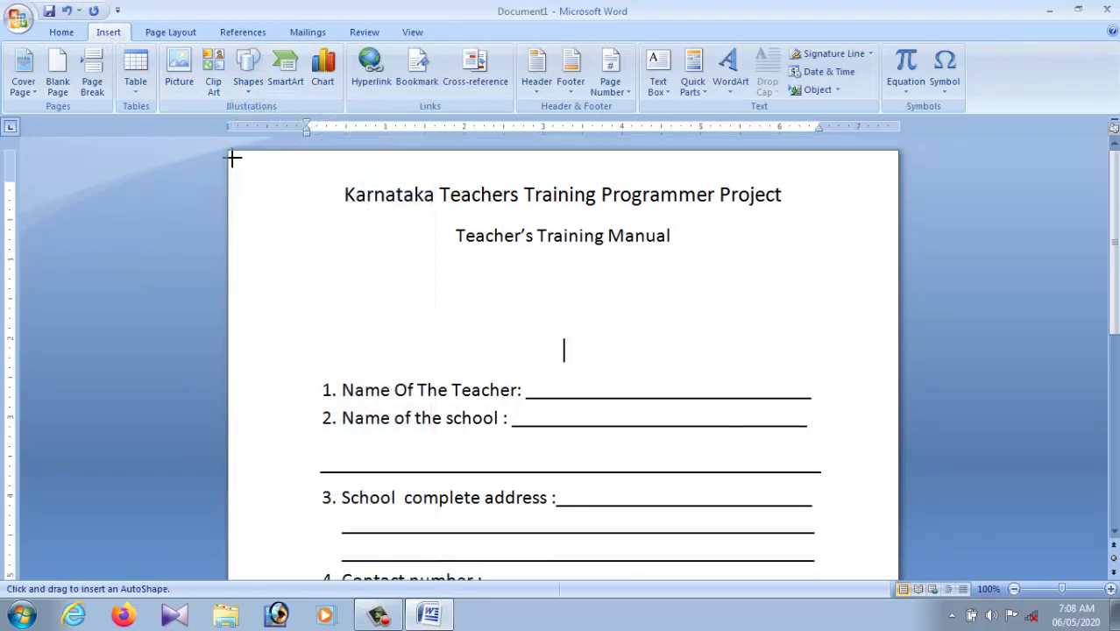
{"action": "left_click_drag", "start_coordinate": [232, 157], "coordinate": [918, 348]}
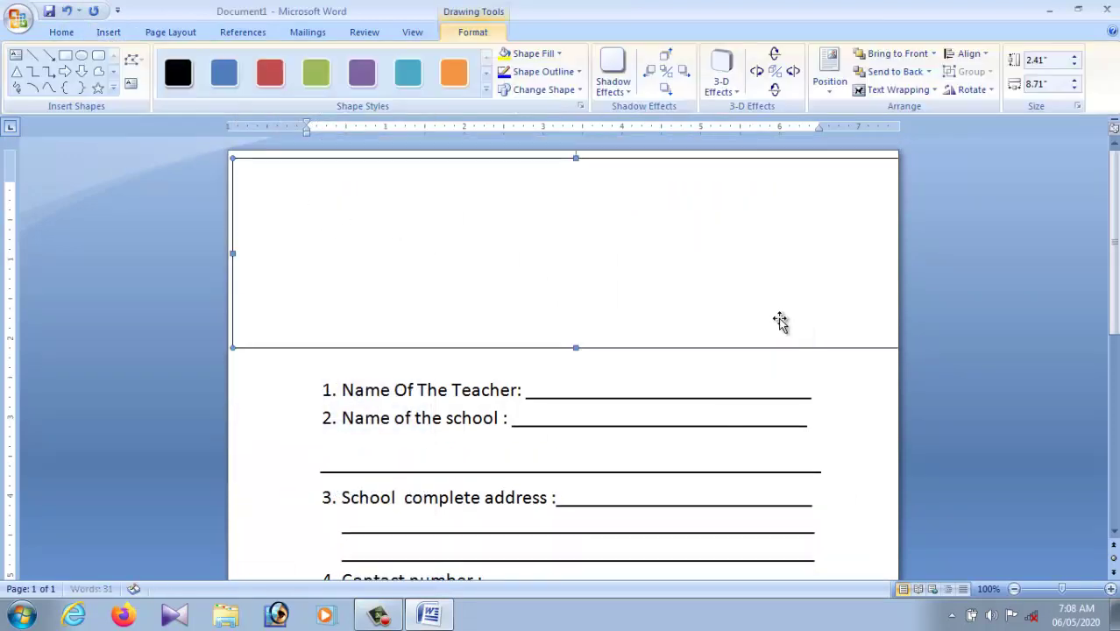
{"action": "left_click_drag", "start_coordinate": [781, 321], "coordinate": [724, 310]}
Step: Fill the rectangle orange and send it behind the titles
{"action": "left_click", "coordinate": [455, 72]}
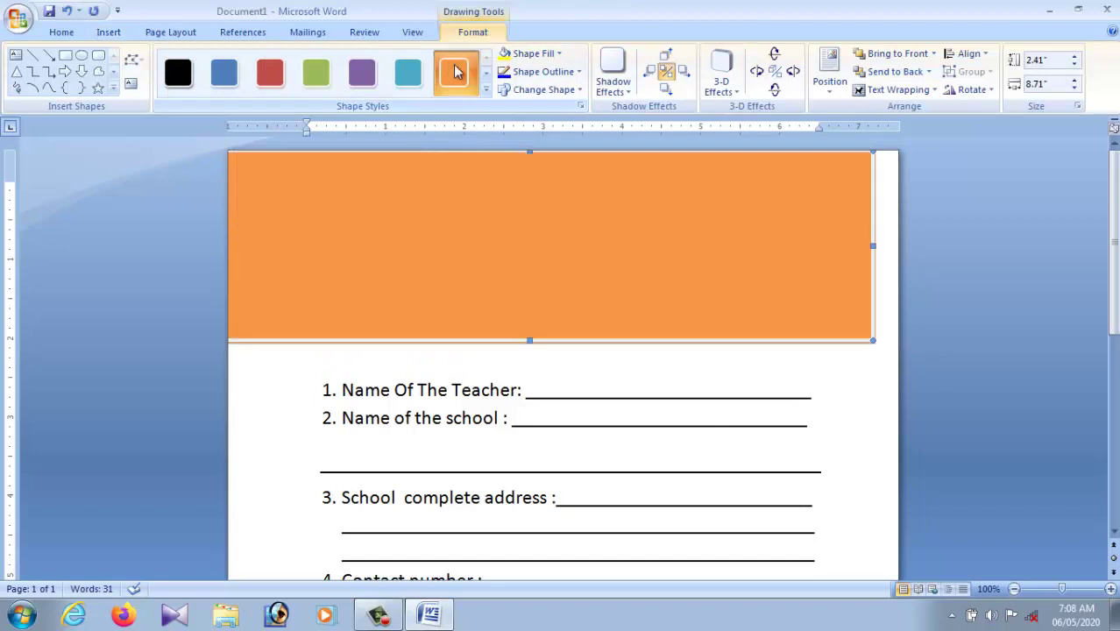
{"action": "left_click", "coordinate": [934, 90]}
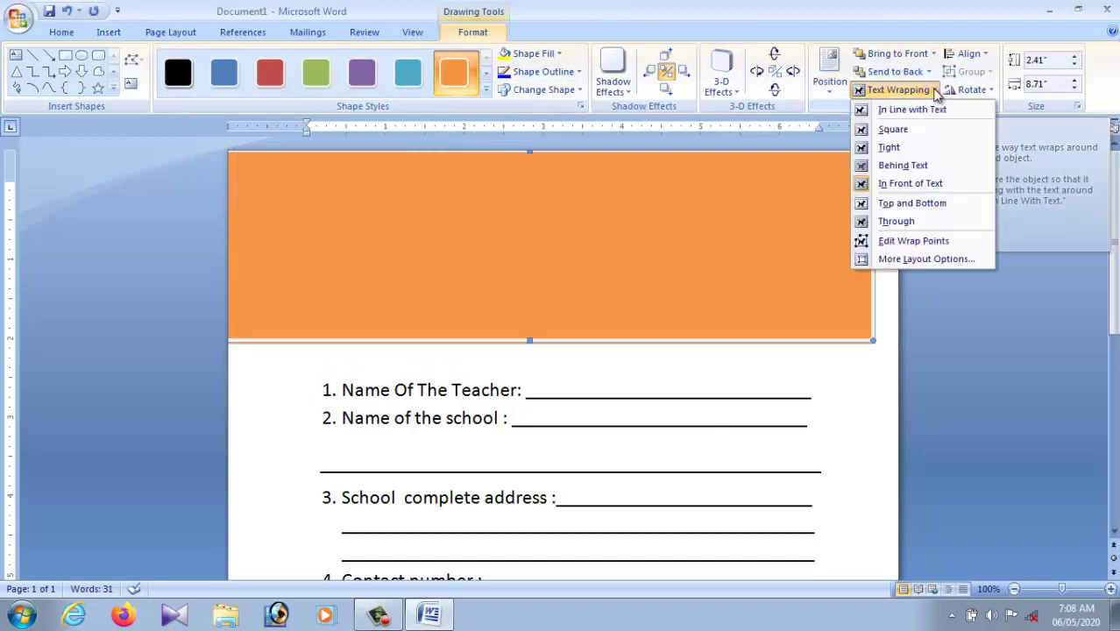
{"action": "left_click", "coordinate": [935, 185]}
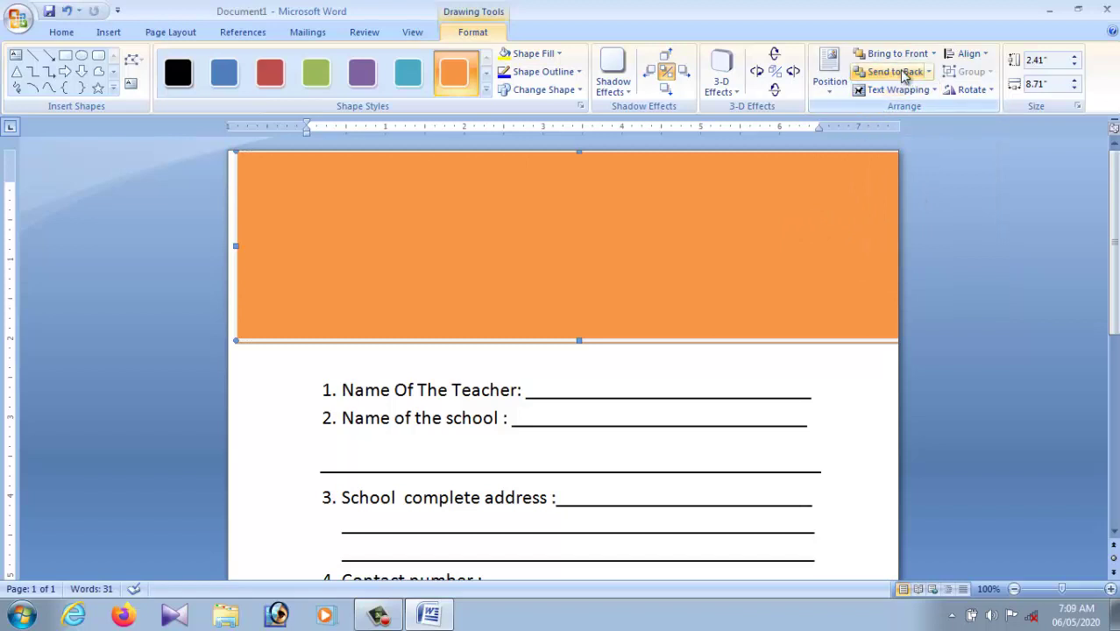
{"action": "left_click", "coordinate": [928, 72]}
{"action": "left_click", "coordinate": [933, 126]}
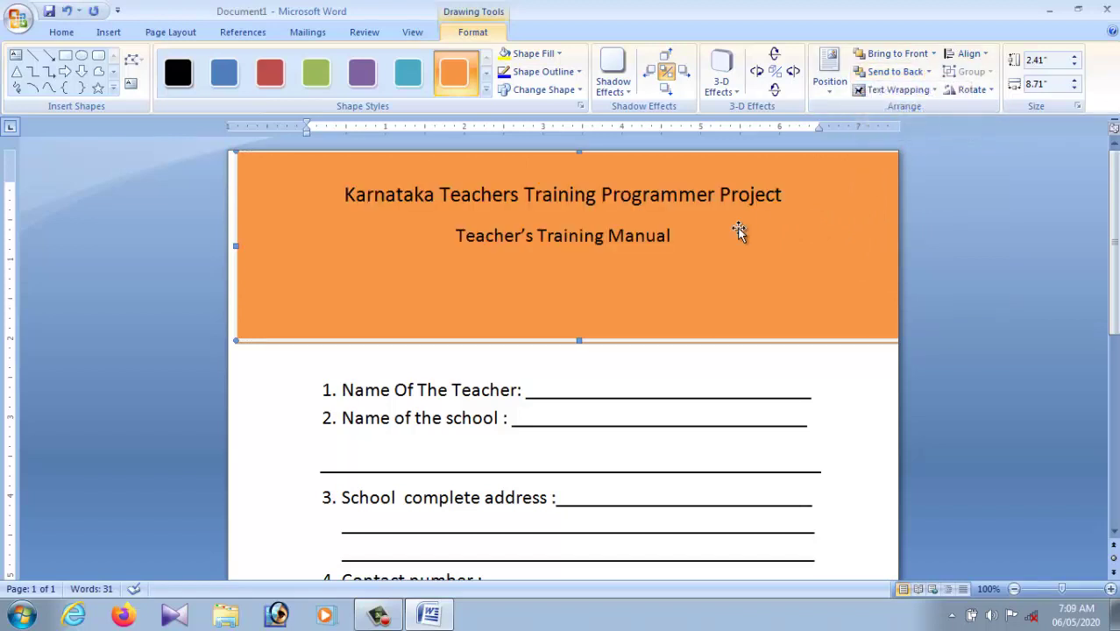
Step: Stretch the orange banner to the left page edge and shorten it to 1.62" tall
{"action": "left_click_drag", "start_coordinate": [234, 246], "coordinate": [206, 247]}
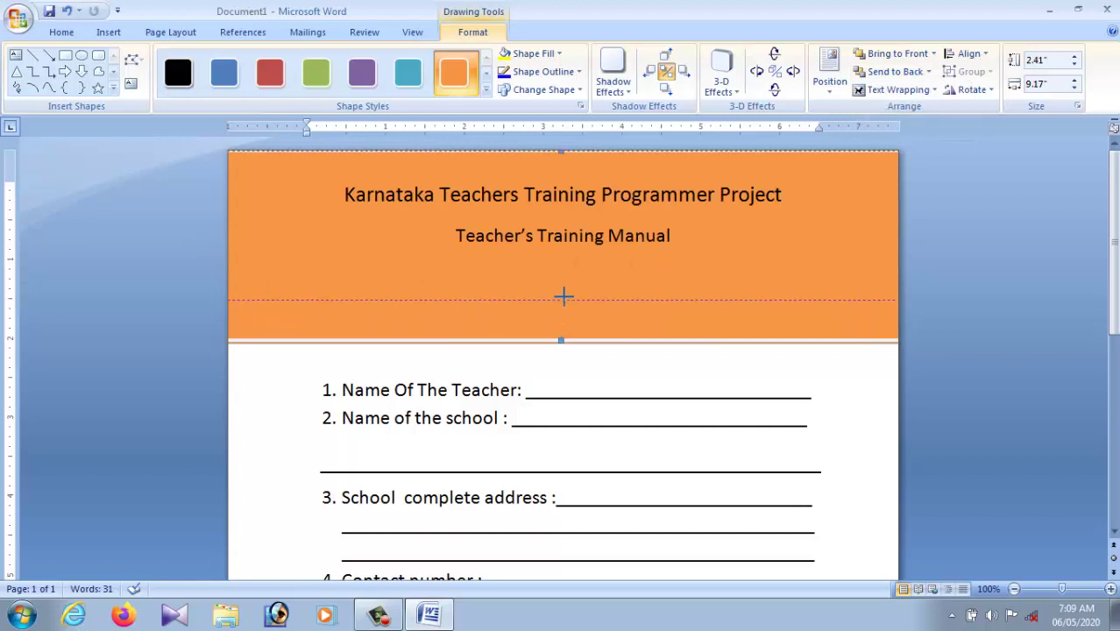
{"action": "left_click_drag", "start_coordinate": [562, 340], "coordinate": [562, 279]}
{"action": "left_click", "coordinate": [733, 270]}
{"action": "scroll", "coordinate": [735, 279], "scroll_direction": "down", "scroll_amount": 1}
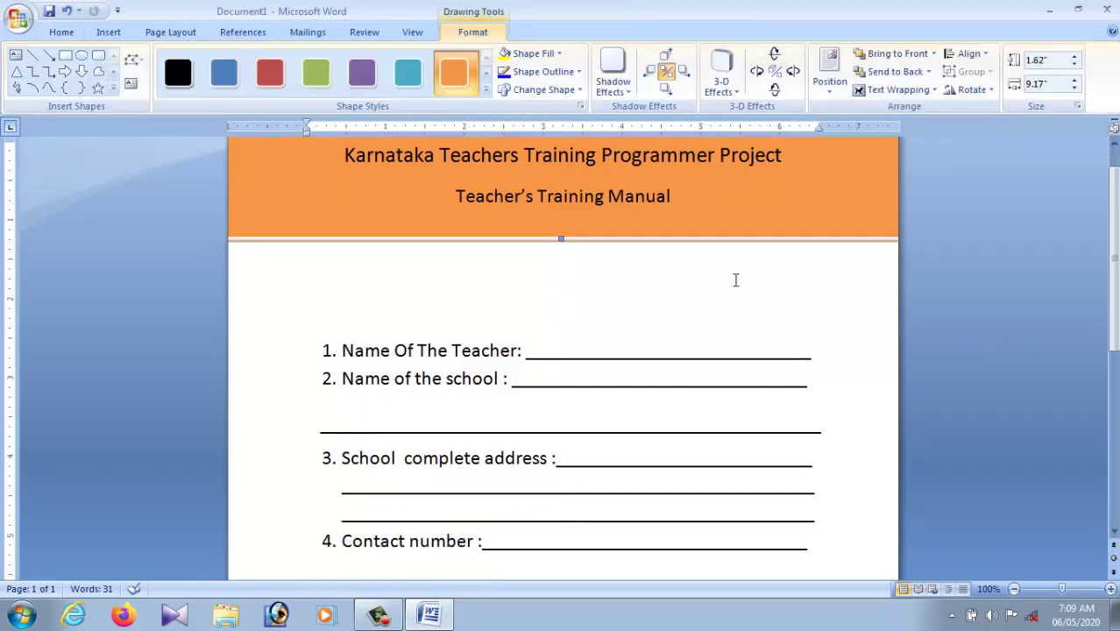
{"action": "scroll", "coordinate": [629, 215], "scroll_direction": "up", "scroll_amount": 1}
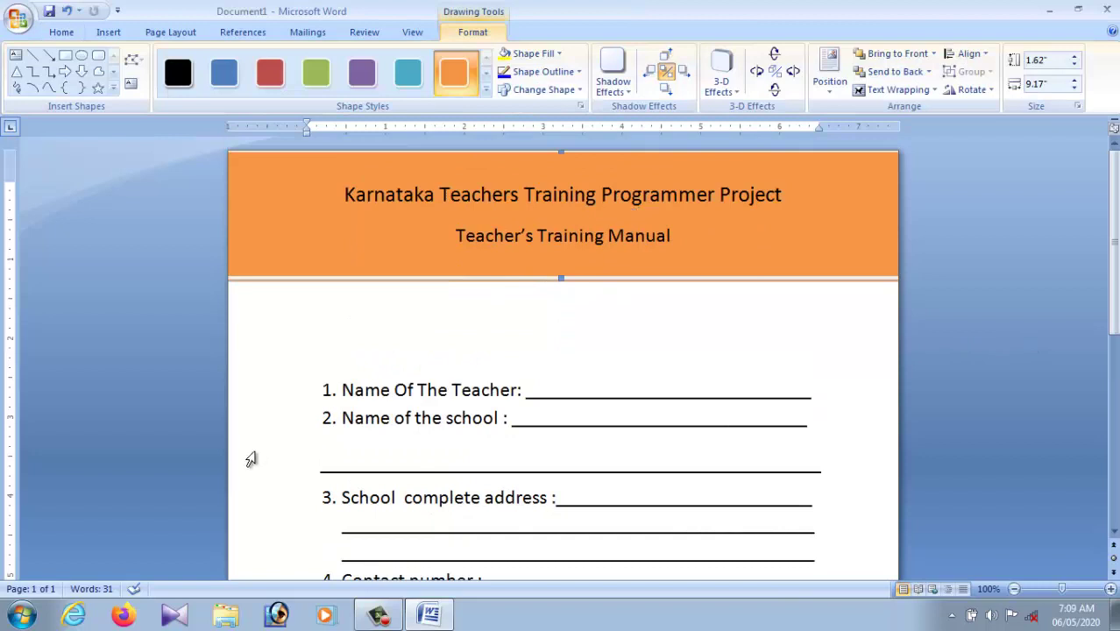
{"action": "left_click", "coordinate": [326, 389]}
Step: Remove the empty lines above item 1 so the form sits under the banner
{"action": "scroll", "coordinate": [547, 388], "scroll_direction": "down", "scroll_amount": 2}
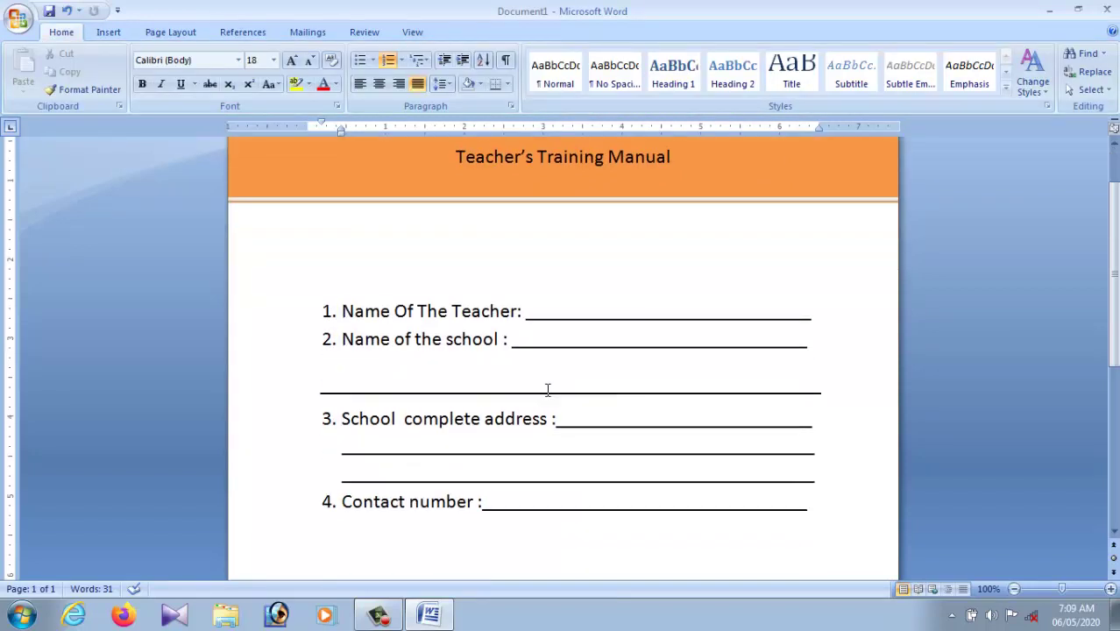
{"action": "scroll", "coordinate": [559, 387], "scroll_direction": "down", "scroll_amount": 5}
{"action": "scroll", "coordinate": [560, 387], "scroll_direction": "up", "scroll_amount": 3}
{"action": "scroll", "coordinate": [559, 387], "scroll_direction": "up", "scroll_amount": 2}
{"action": "left_click", "coordinate": [325, 311]}
{"action": "left_click", "coordinate": [338, 275]}
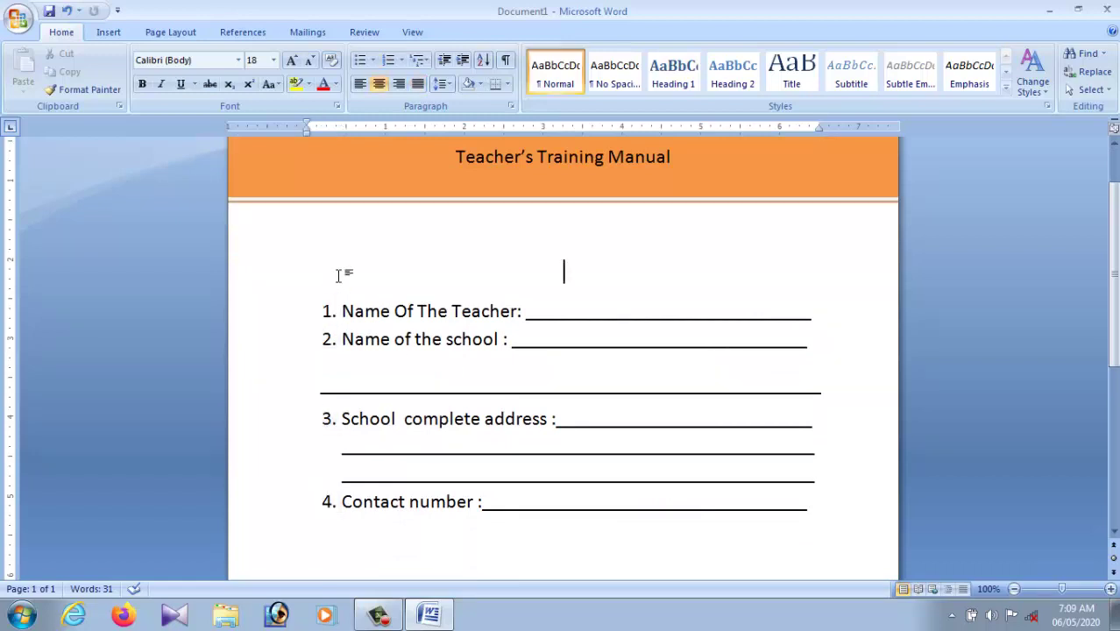
{"action": "key", "text": "ctrl+z"}
{"action": "key", "text": "ctrl+z"}
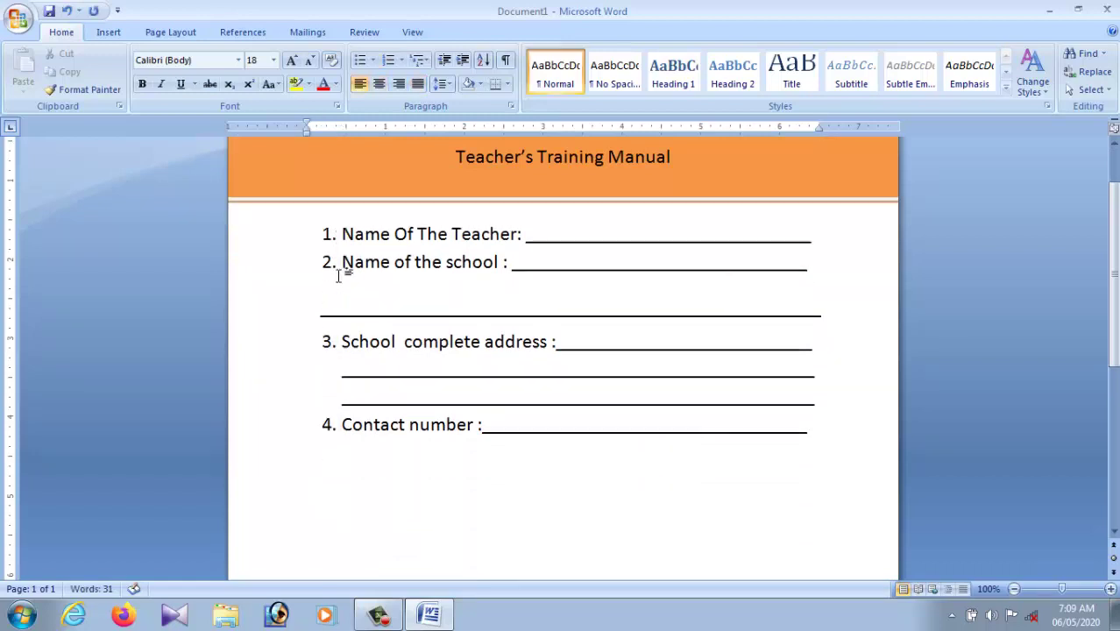
Step: Trim the school and address underlines so item 3 fits on one line
{"action": "left_click", "coordinate": [821, 426]}
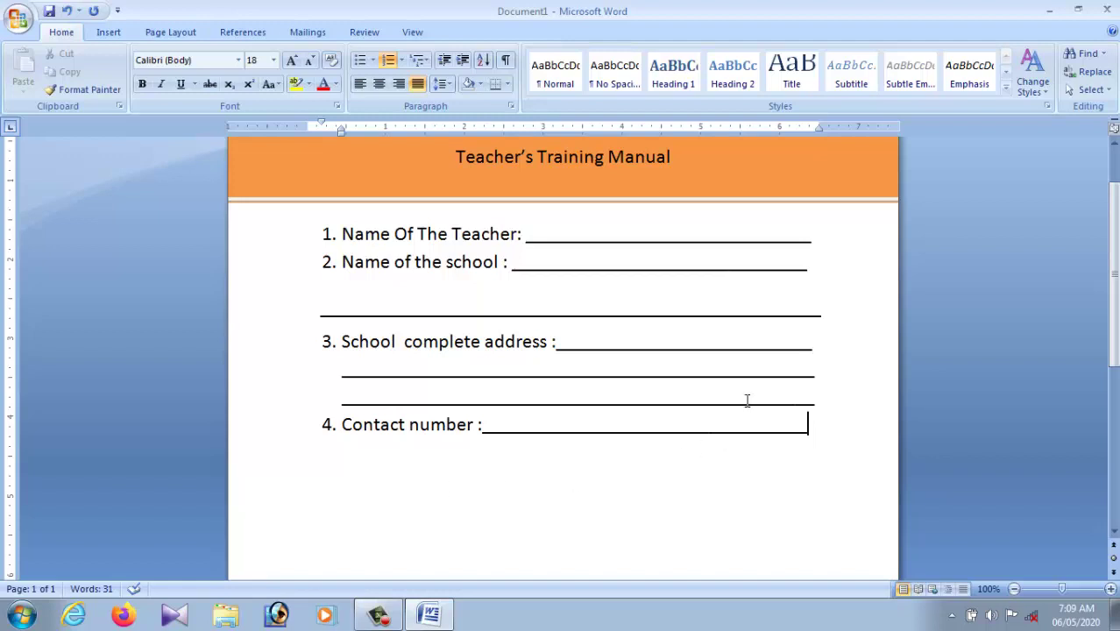
{"action": "left_click", "coordinate": [810, 269]}
{"action": "key", "text": "BackSpace"}
{"action": "key", "text": "BackSpace"}
{"action": "left_click", "coordinate": [815, 346]}
{"action": "type", "text": "_"}
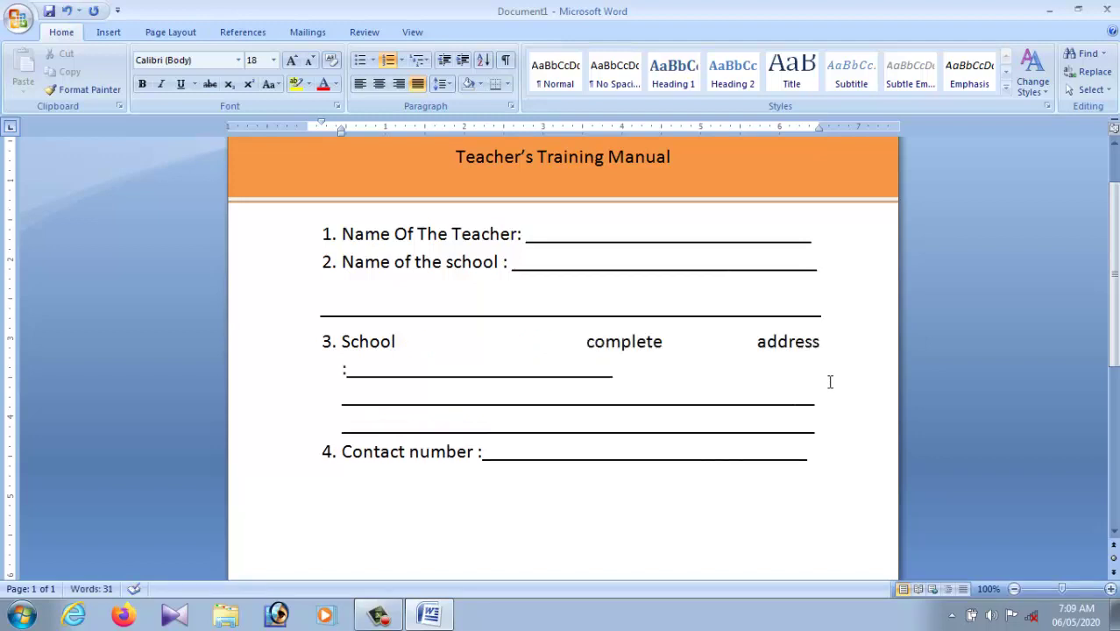
{"action": "key", "text": "BackSpace"}
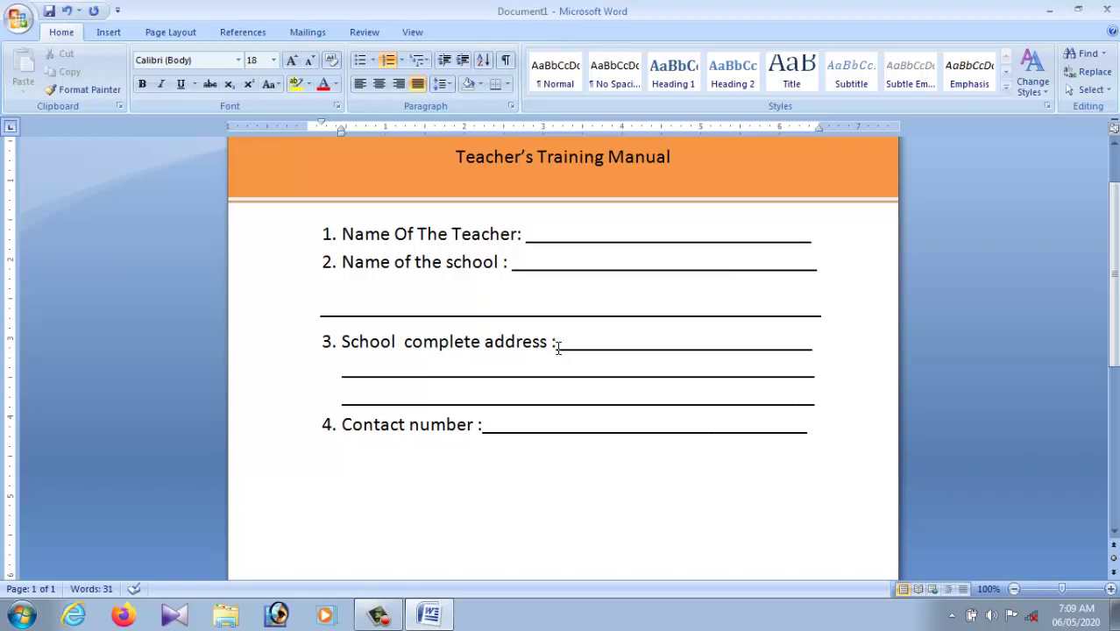
{"action": "left_click", "coordinate": [557, 346]}
{"action": "key", "text": "shift+Return"}
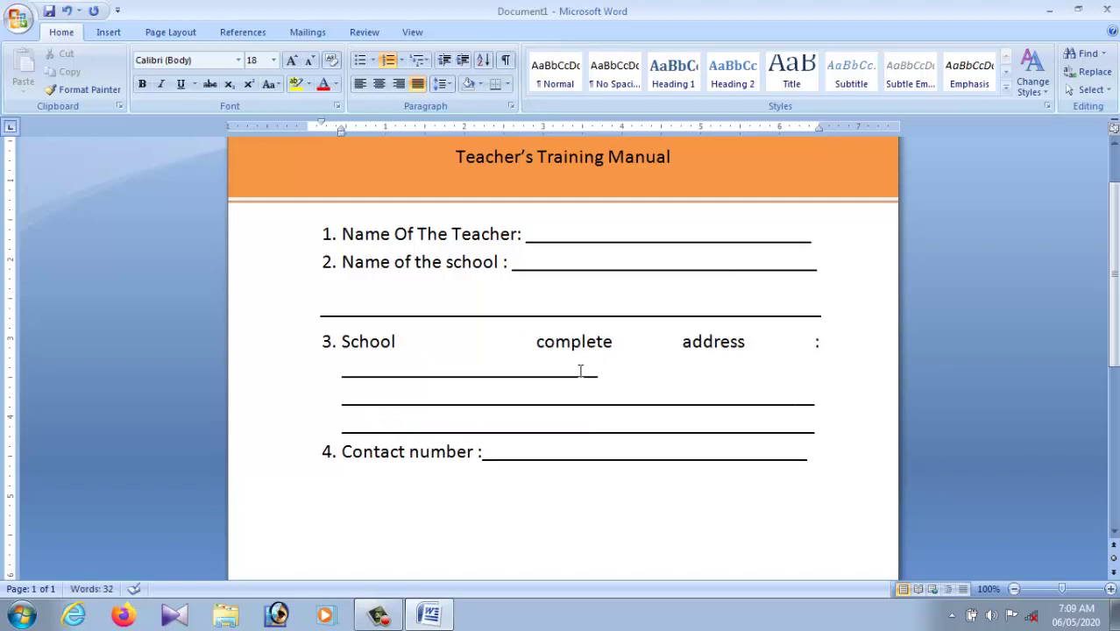
{"action": "key", "text": "BackSpace"}
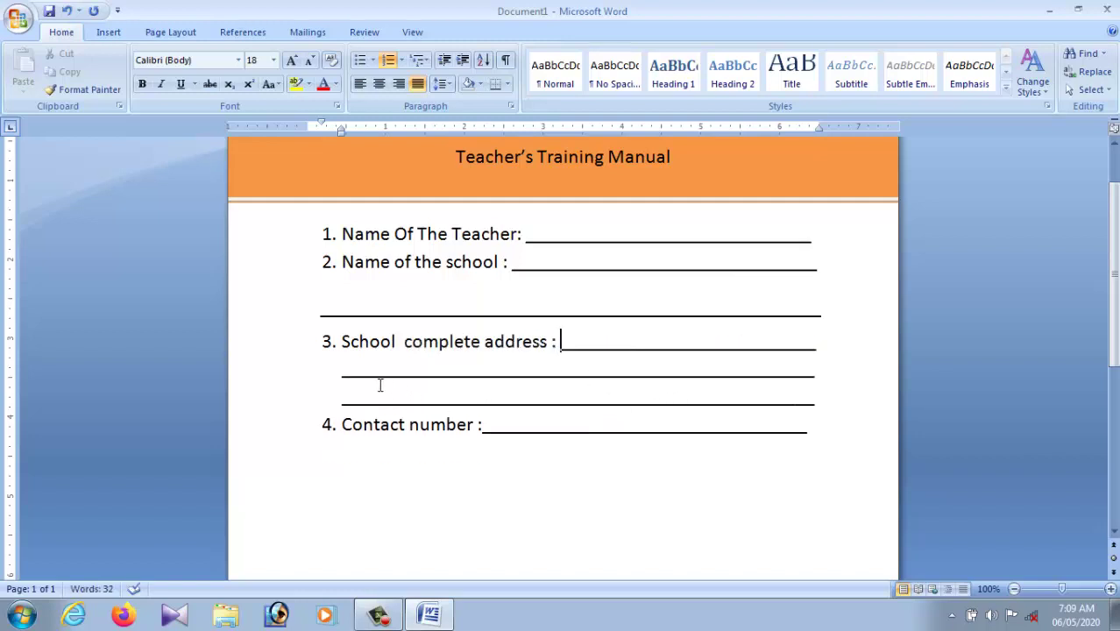
{"action": "scroll", "coordinate": [679, 486], "scroll_direction": "up", "scroll_amount": 1}
{"action": "scroll", "coordinate": [613, 482], "scroll_direction": "down", "scroll_amount": 2}
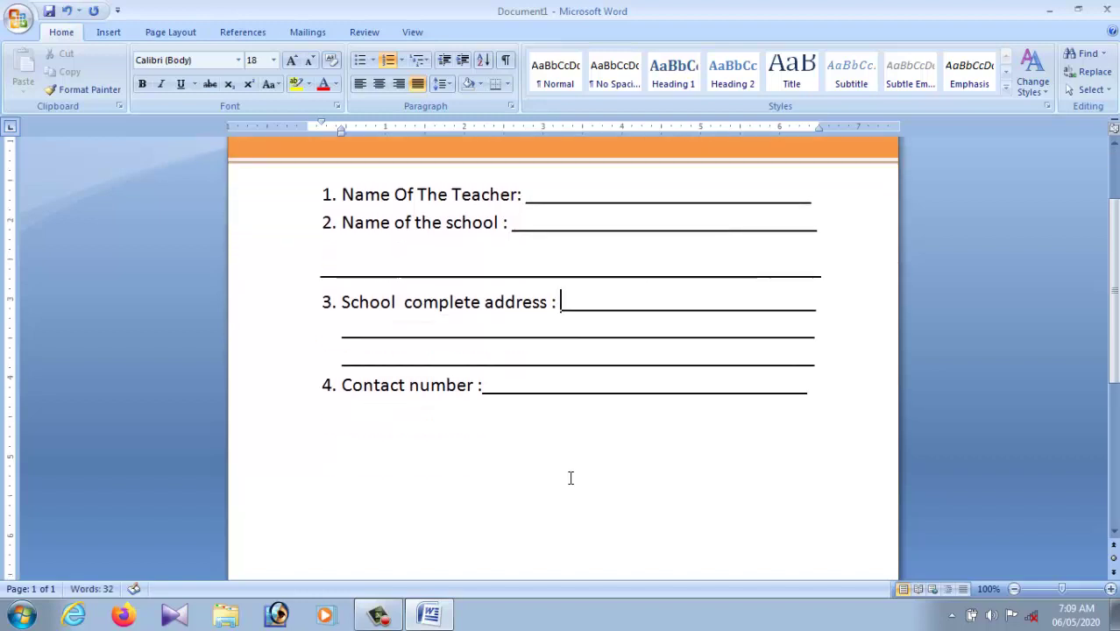
{"action": "scroll", "coordinate": [569, 511], "scroll_direction": "down", "scroll_amount": 3}
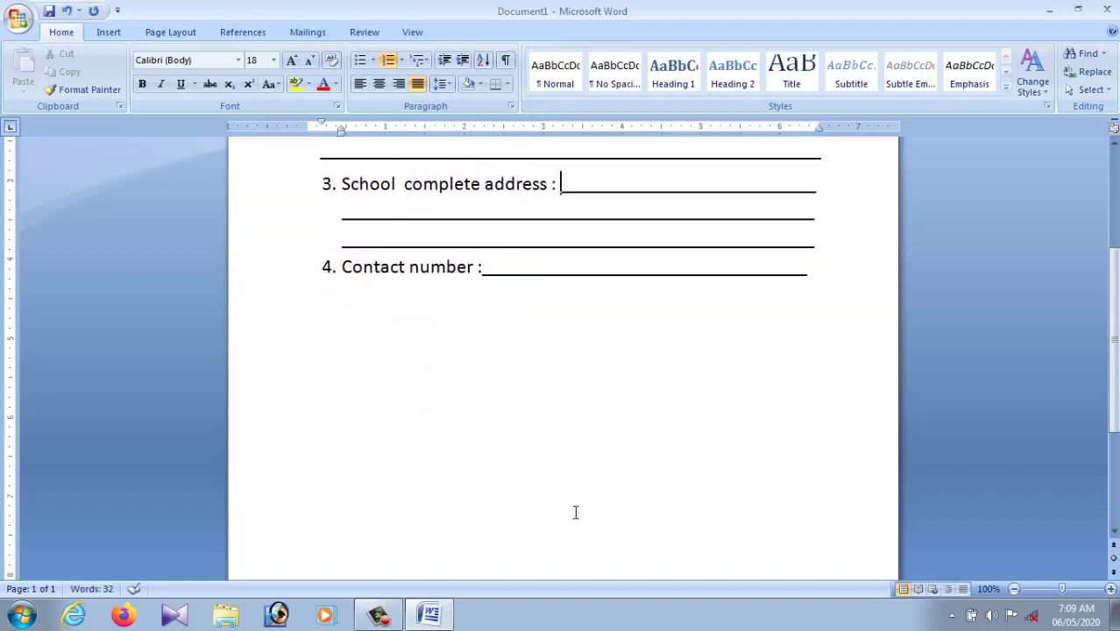
{"action": "scroll", "coordinate": [576, 513], "scroll_direction": "up", "scroll_amount": 6}
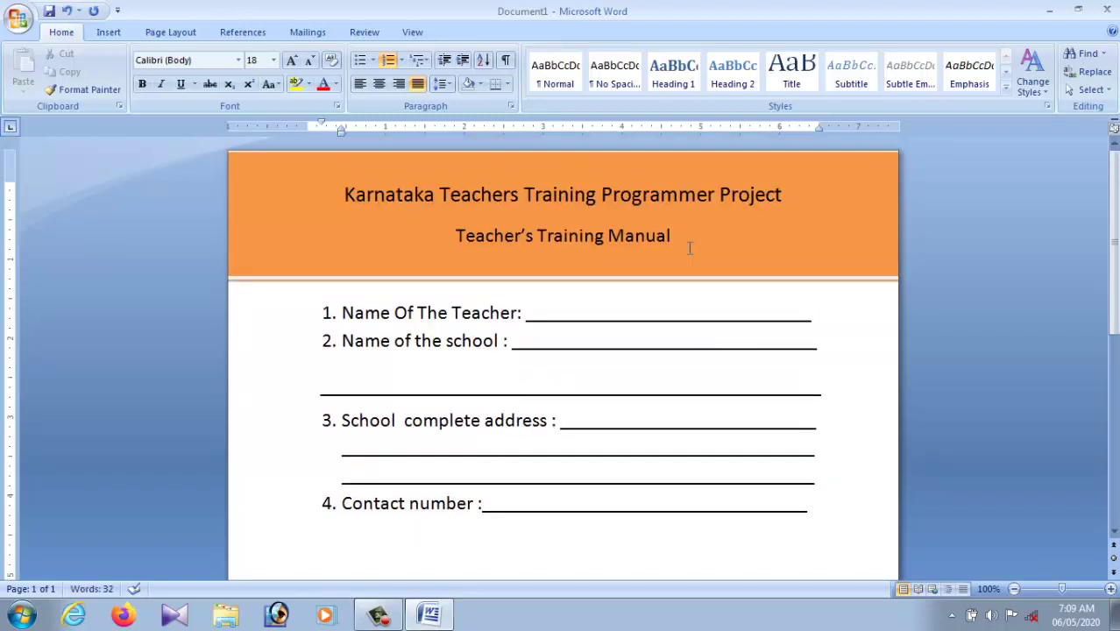
Step: Apply a 3-D page border around the page
{"action": "left_click", "coordinate": [174, 32]}
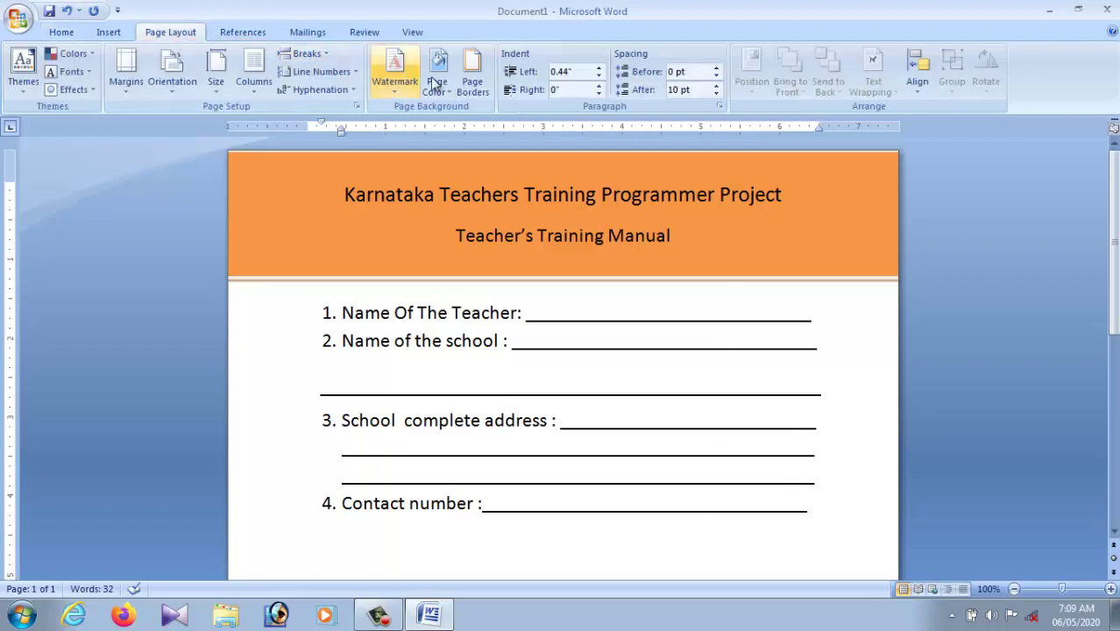
{"action": "left_click", "coordinate": [470, 84]}
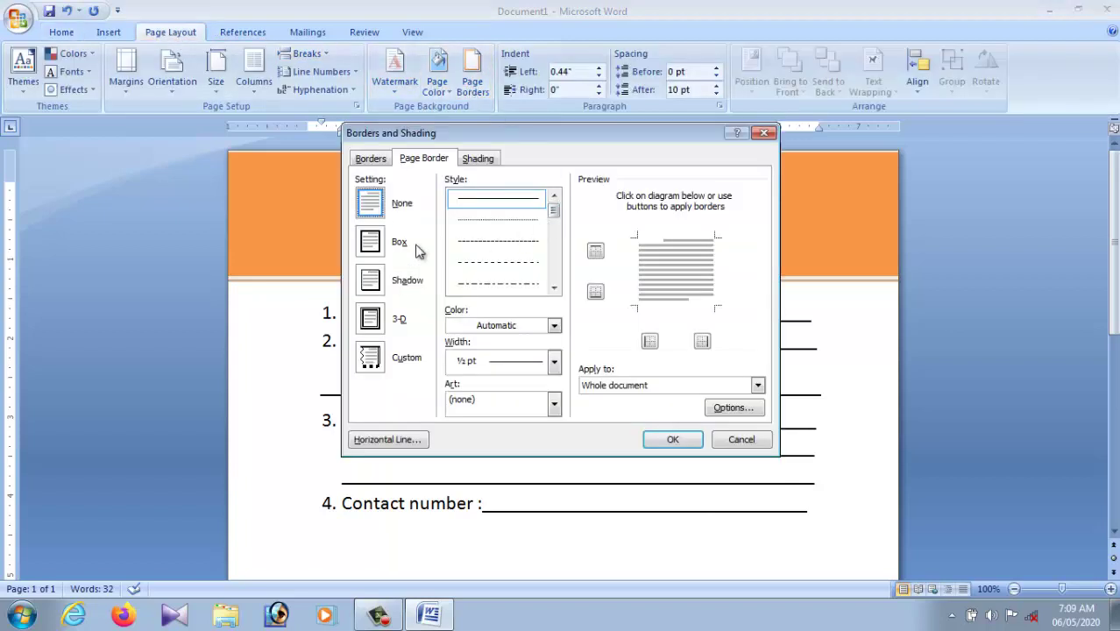
{"action": "left_click", "coordinate": [372, 321]}
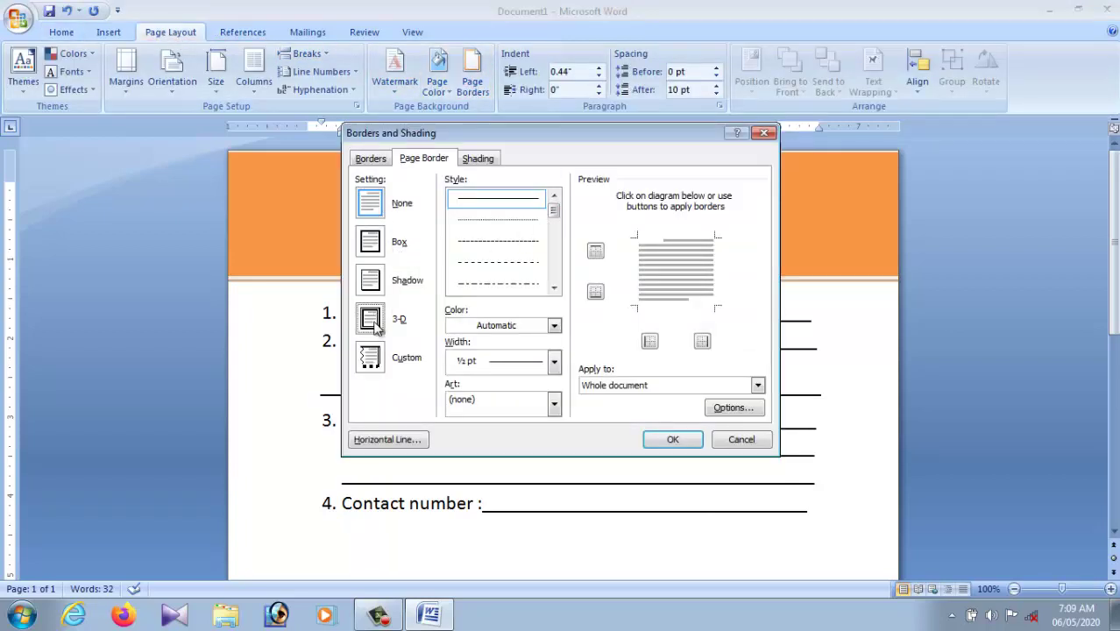
{"action": "left_click", "coordinate": [674, 440]}
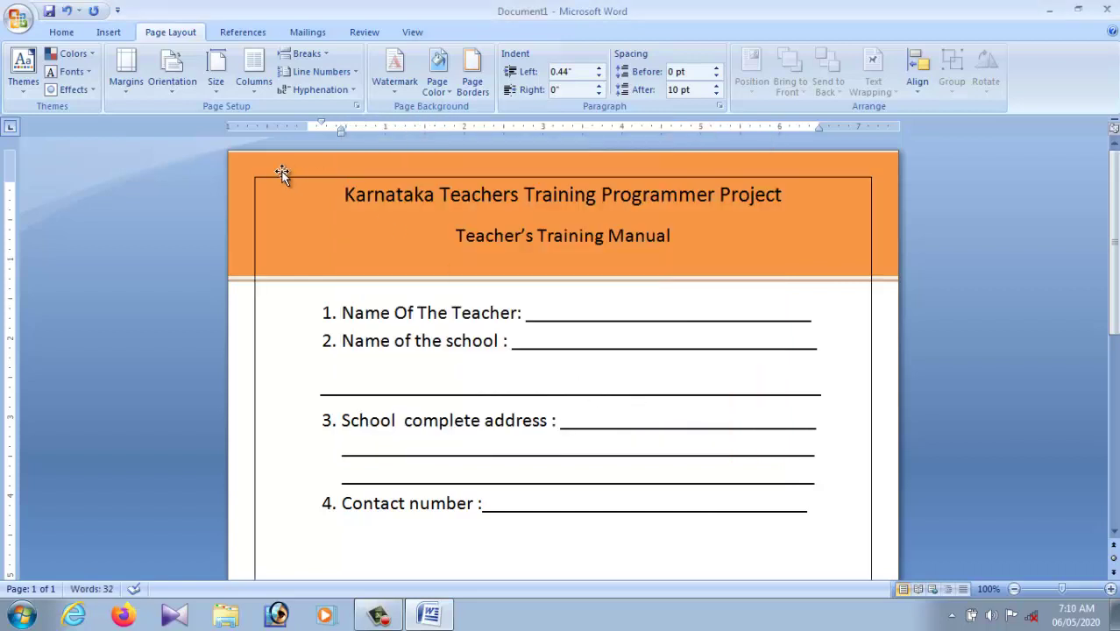
Step: Give the page a tan background colour
{"action": "left_click", "coordinate": [437, 95]}
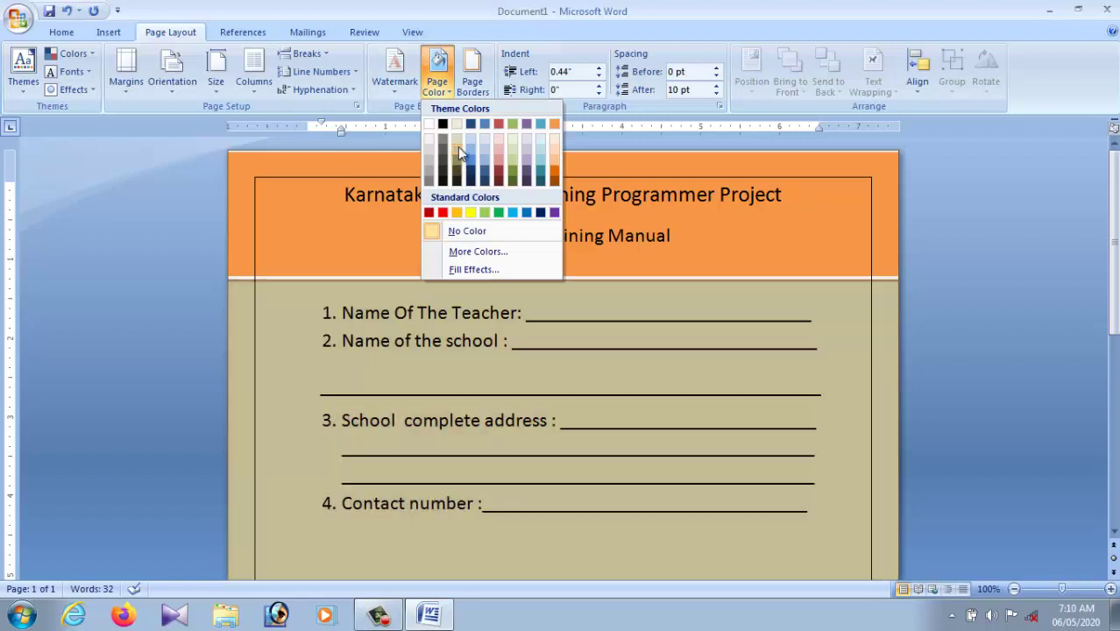
{"action": "left_click", "coordinate": [457, 147]}
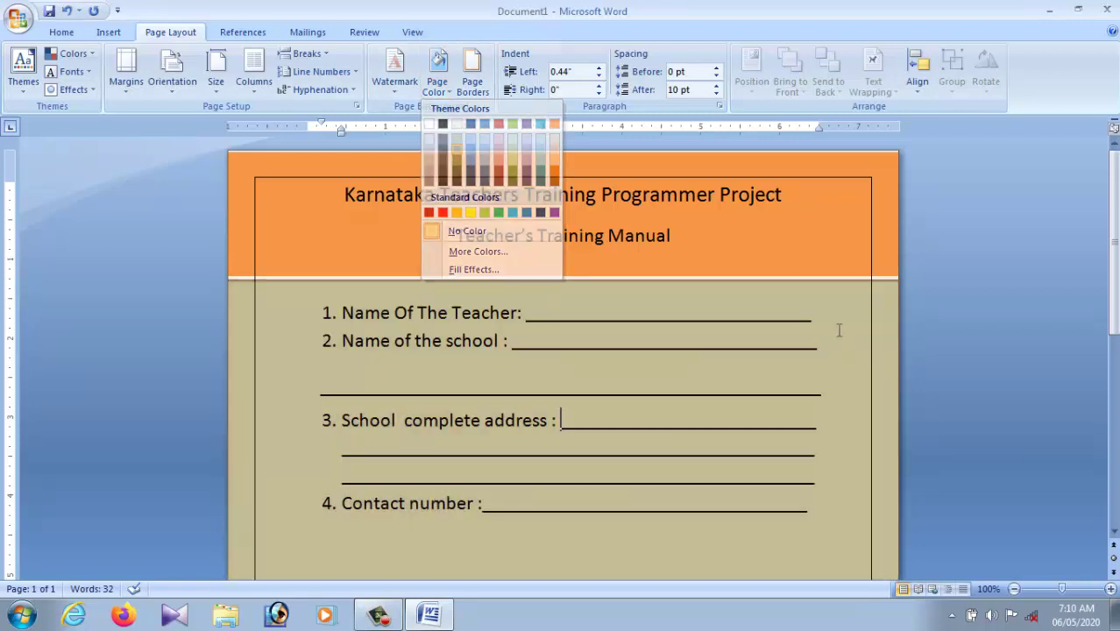
{"action": "left_click", "coordinate": [471, 77]}
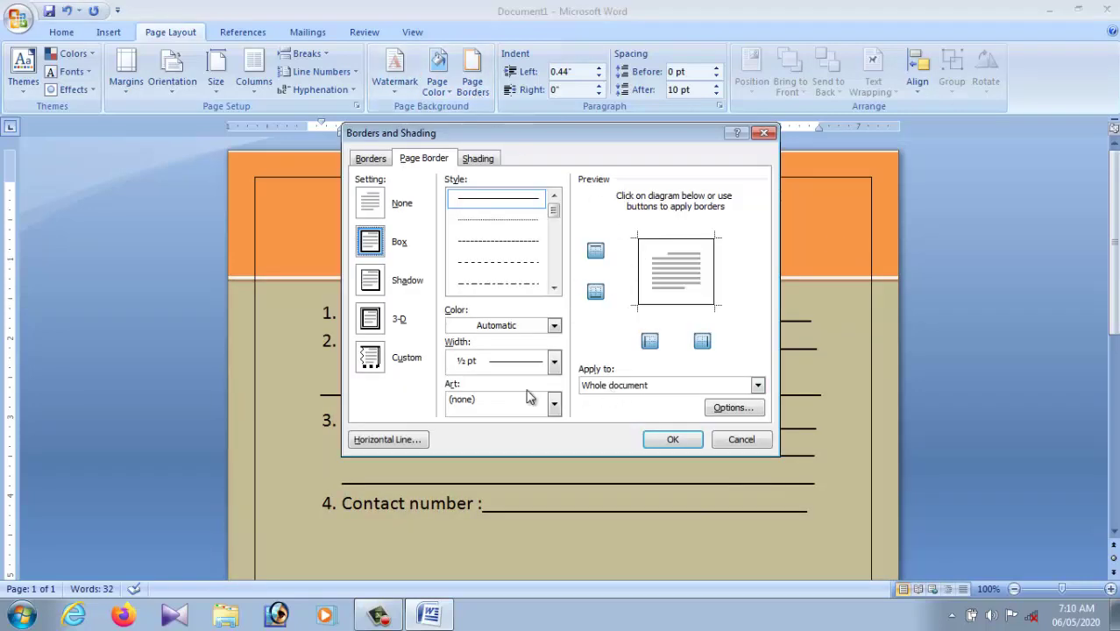
Step: Apply a 4½ pt black box border around the khaki form page
{"action": "left_click", "coordinate": [554, 362]}
{"action": "left_click", "coordinate": [537, 544]}
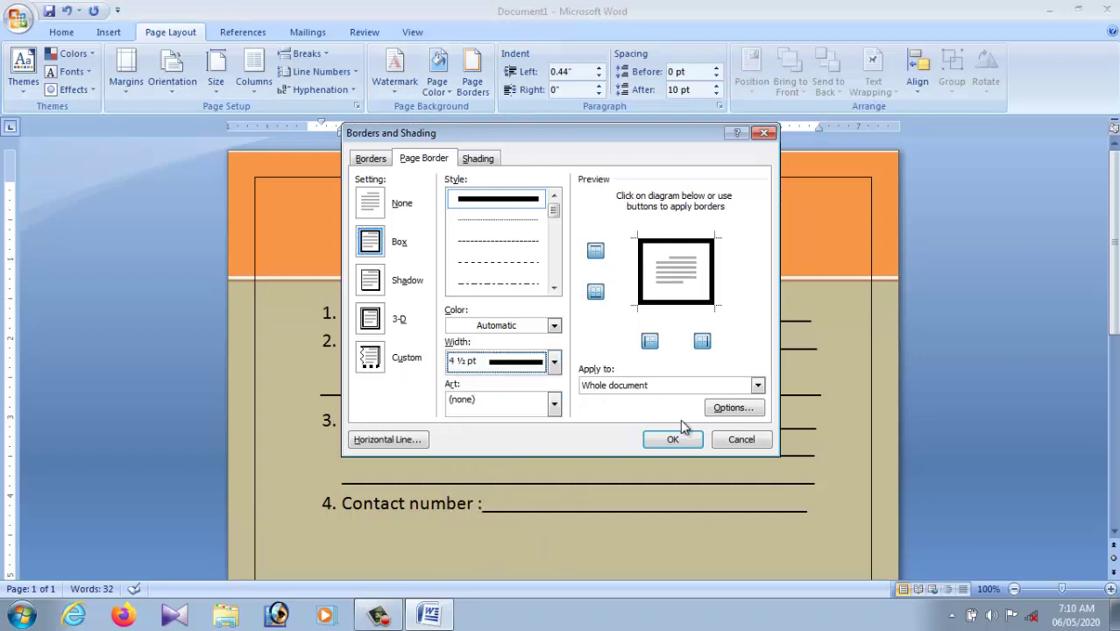
{"action": "left_click", "coordinate": [673, 439]}
{"action": "scroll", "coordinate": [672, 431], "scroll_direction": "down", "scroll_amount": 3}
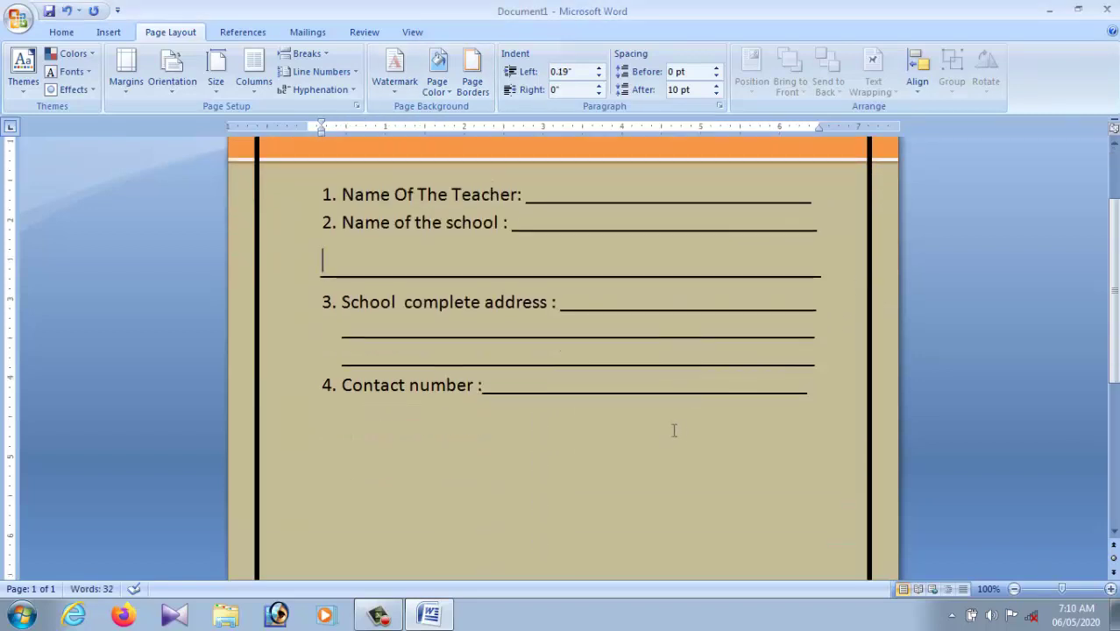
{"action": "scroll", "coordinate": [672, 431], "scroll_direction": "down", "scroll_amount": 3}
{"action": "scroll", "coordinate": [645, 420], "scroll_direction": "up", "scroll_amount": 4}
{"action": "scroll", "coordinate": [647, 422], "scroll_direction": "up", "scroll_amount": 2}
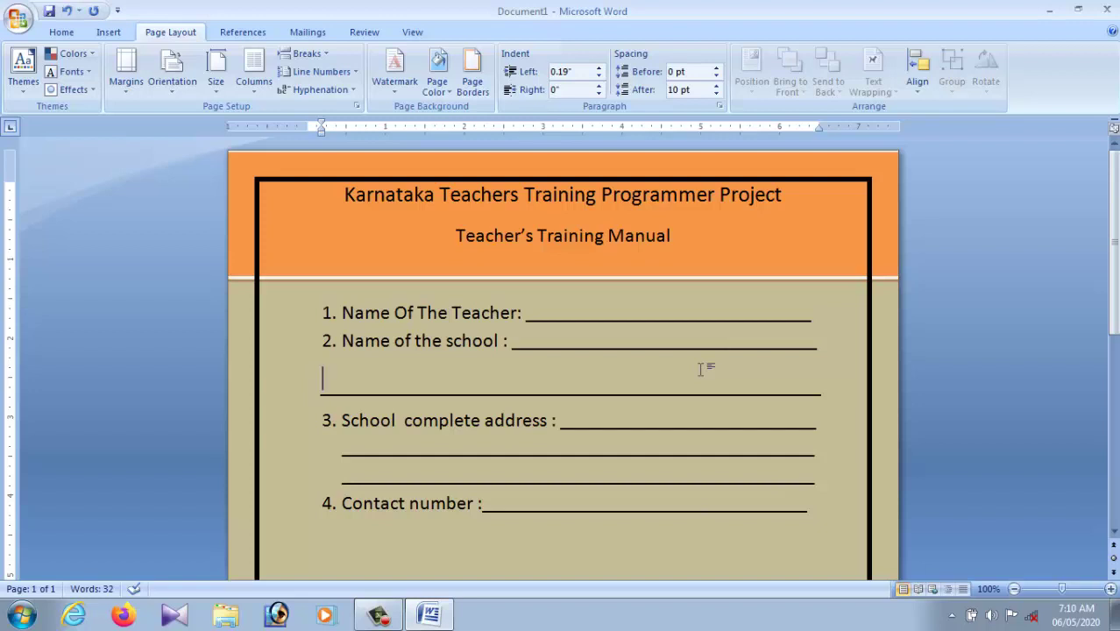
{"action": "left_click", "coordinate": [811, 512]}
{"action": "scroll", "coordinate": [501, 438], "scroll_direction": "down", "scroll_amount": 3}
{"action": "scroll", "coordinate": [501, 445], "scroll_direction": "down", "scroll_amount": 3}
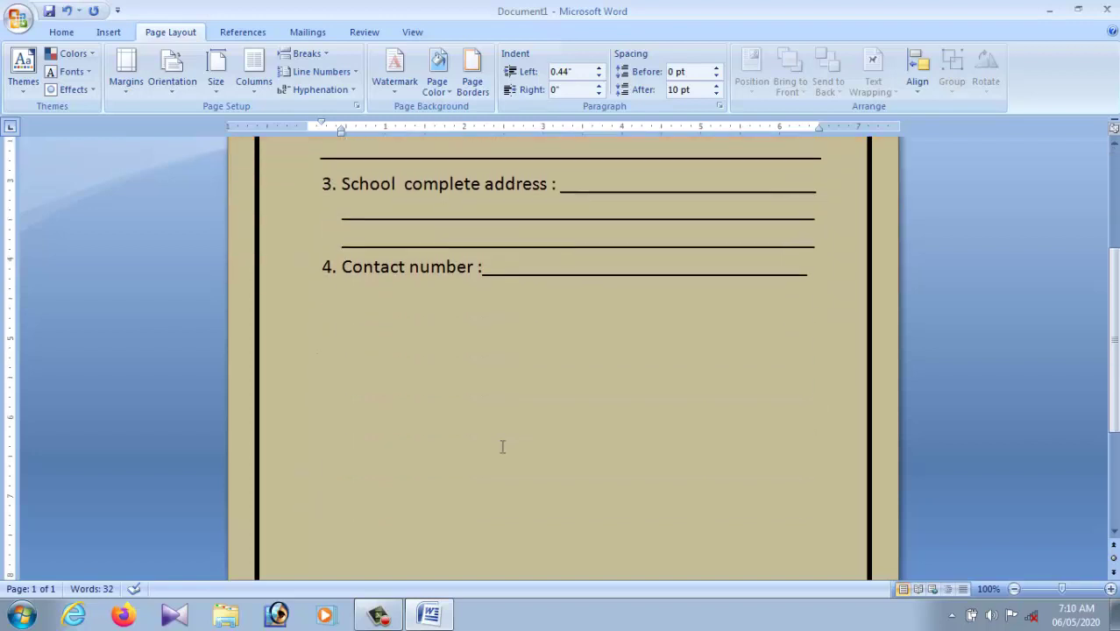
{"action": "scroll", "coordinate": [502, 453], "scroll_direction": "down", "scroll_amount": 2}
{"action": "scroll", "coordinate": [502, 452], "scroll_direction": "down", "scroll_amount": 2}
{"action": "scroll", "coordinate": [502, 452], "scroll_direction": "up", "scroll_amount": 1}
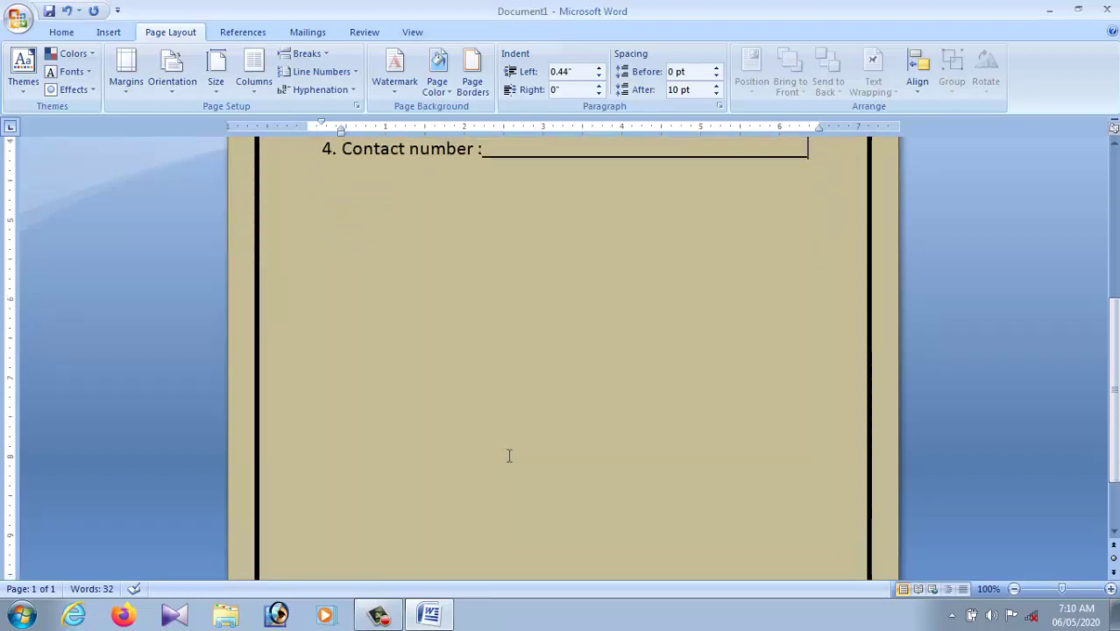
{"action": "scroll", "coordinate": [508, 455], "scroll_direction": "up", "scroll_amount": 5}
{"action": "scroll", "coordinate": [511, 455], "scroll_direction": "up", "scroll_amount": 4}
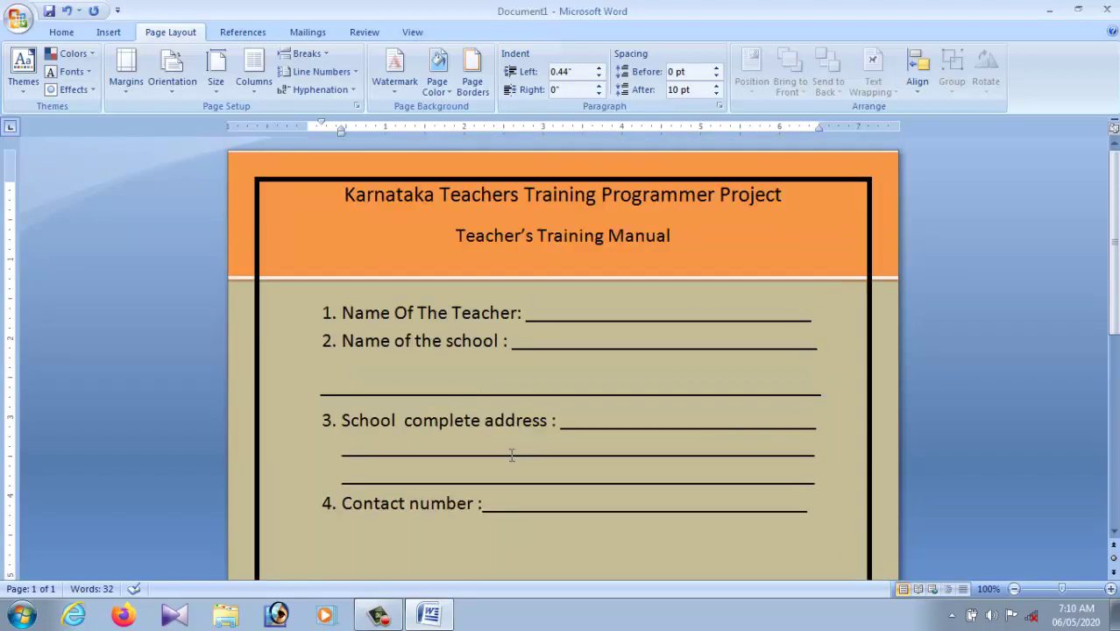